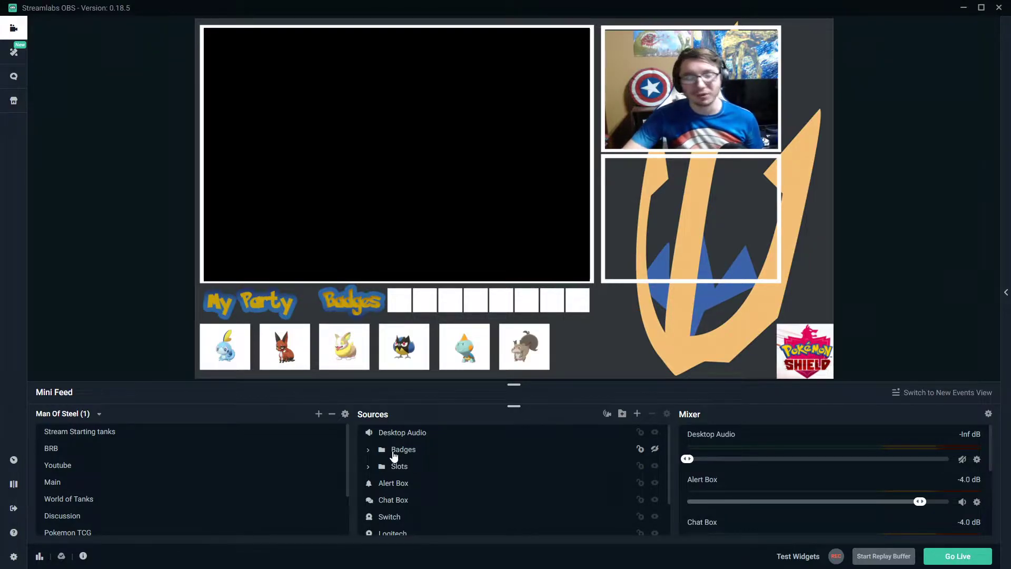
Expand the Badges source folder to review the badge sources inside it, and collapse it again.
click(394, 455)
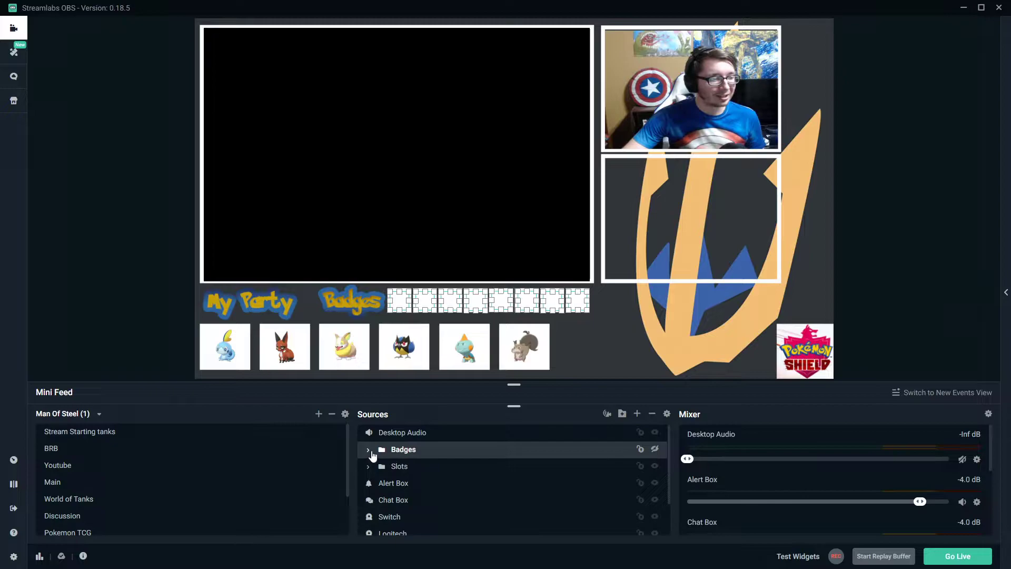
click(368, 449)
scroll(445, 445, down, 5)
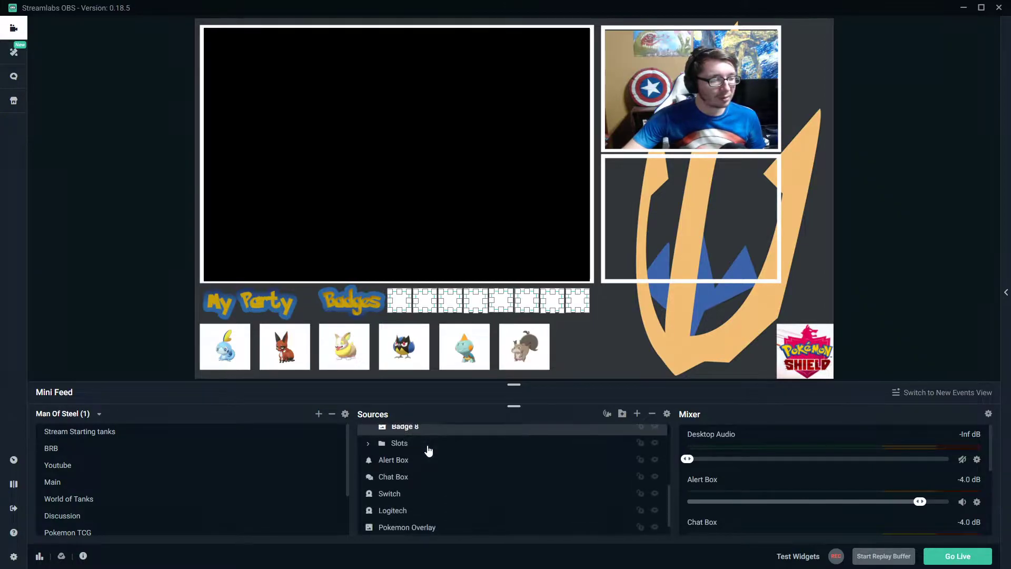
scroll(422, 450, up, 3)
scroll(423, 450, up, 3)
click(369, 449)
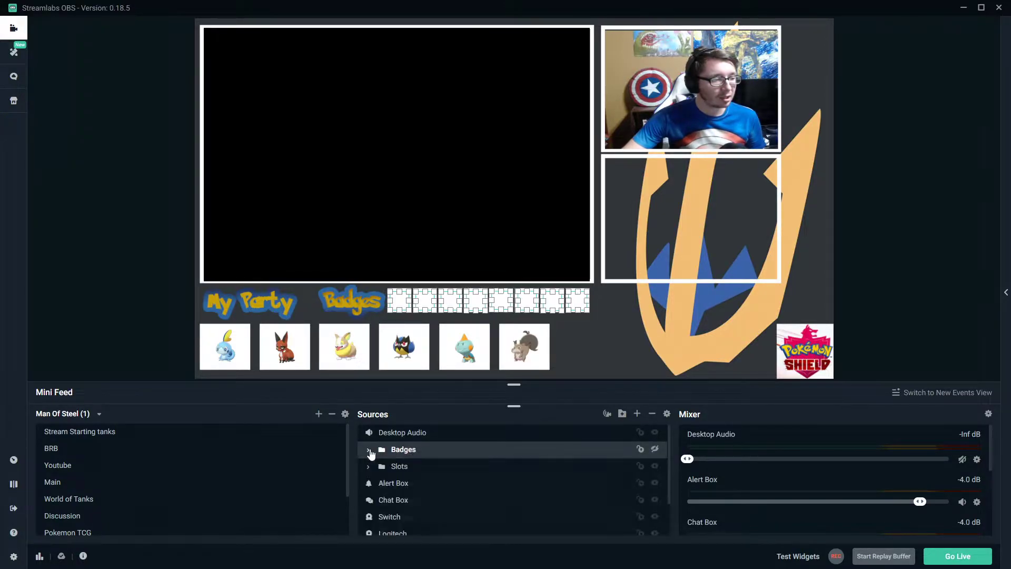
In the Slots folder, open the properties of Pokemon Slot 1 and browse for a new image file.
click(371, 464)
scroll(398, 472, down, 2)
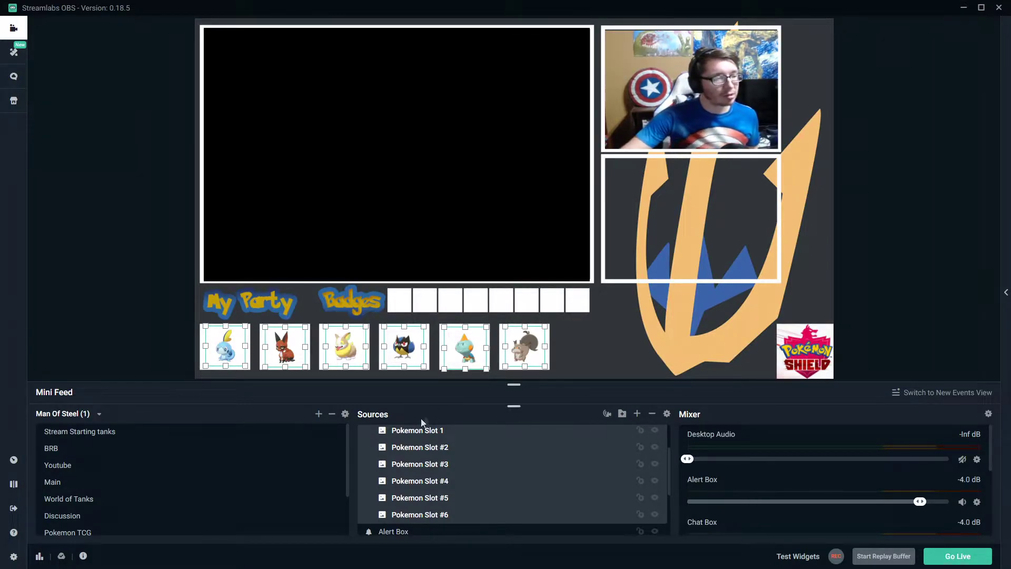
click(405, 438)
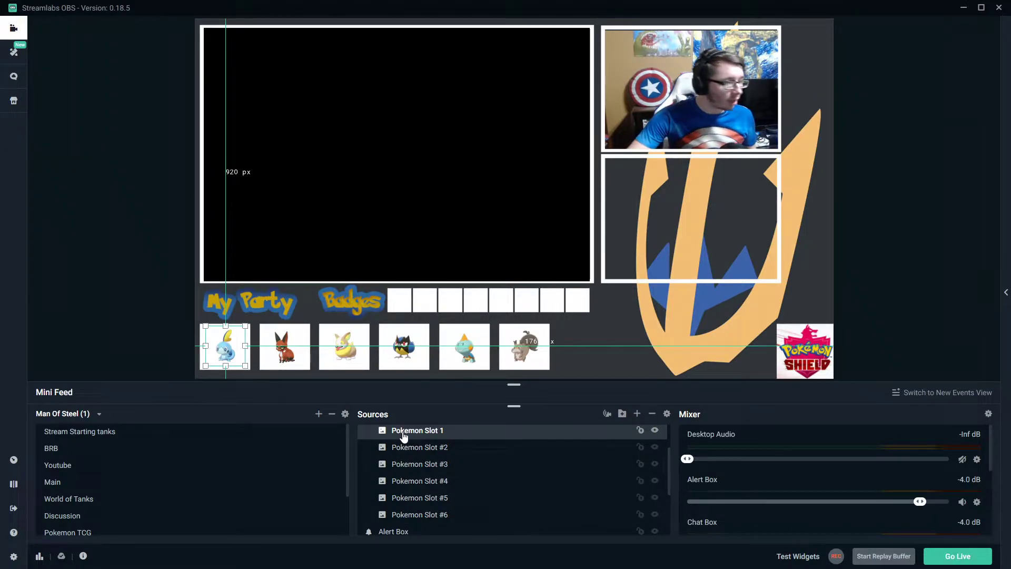
right_click(403, 436)
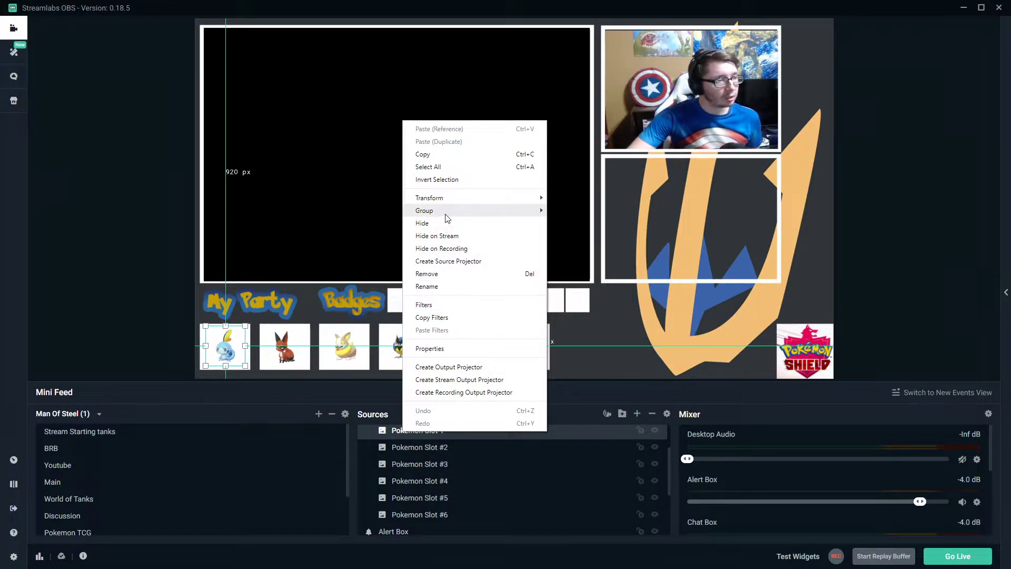
click(466, 350)
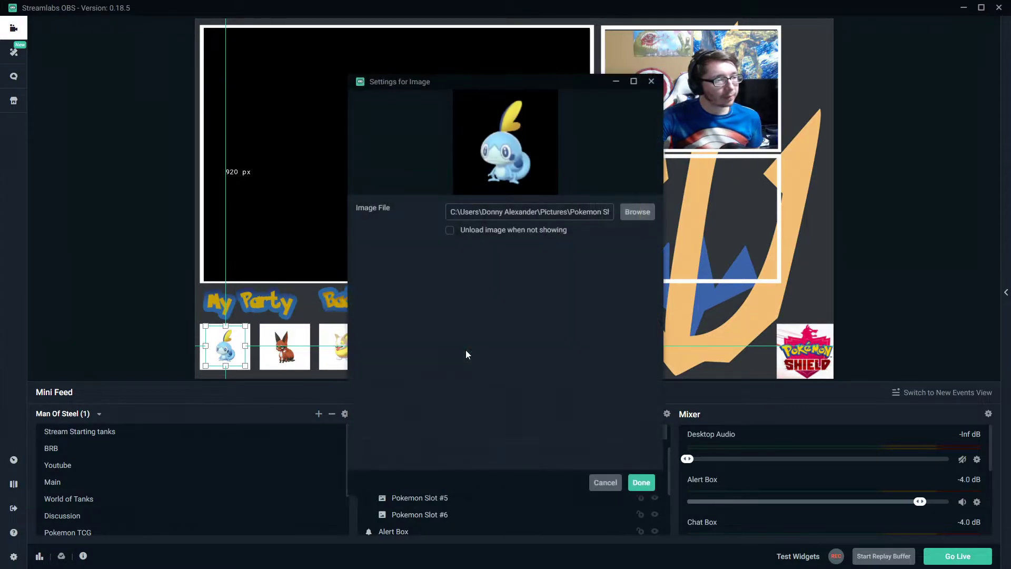
click(638, 211)
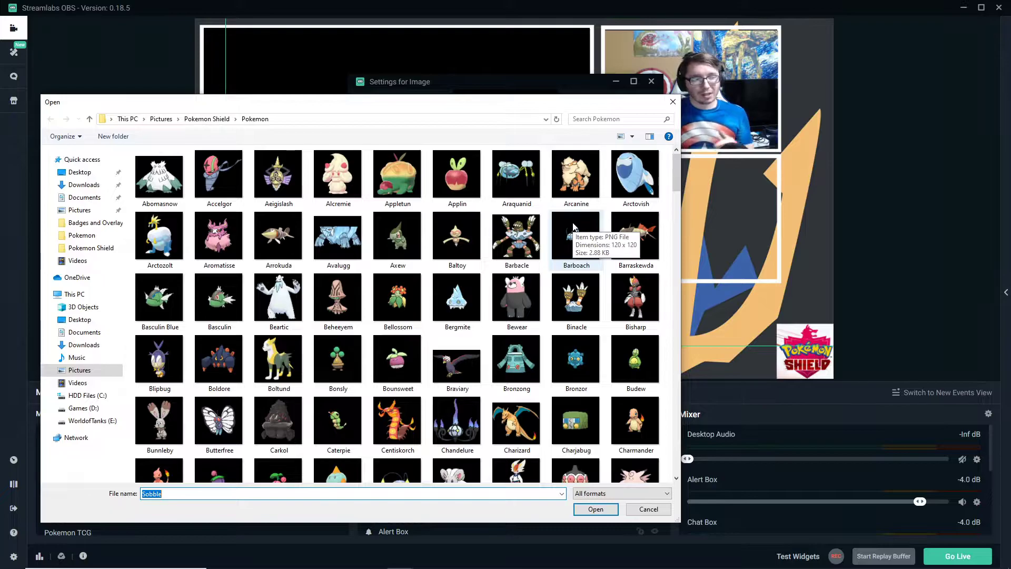
Choose the Charizard picture from the Pokemon folder as the image for Pokemon Slot 1 and confirm the settings.
scroll(574, 227, down, 8)
scroll(574, 226, down, 10)
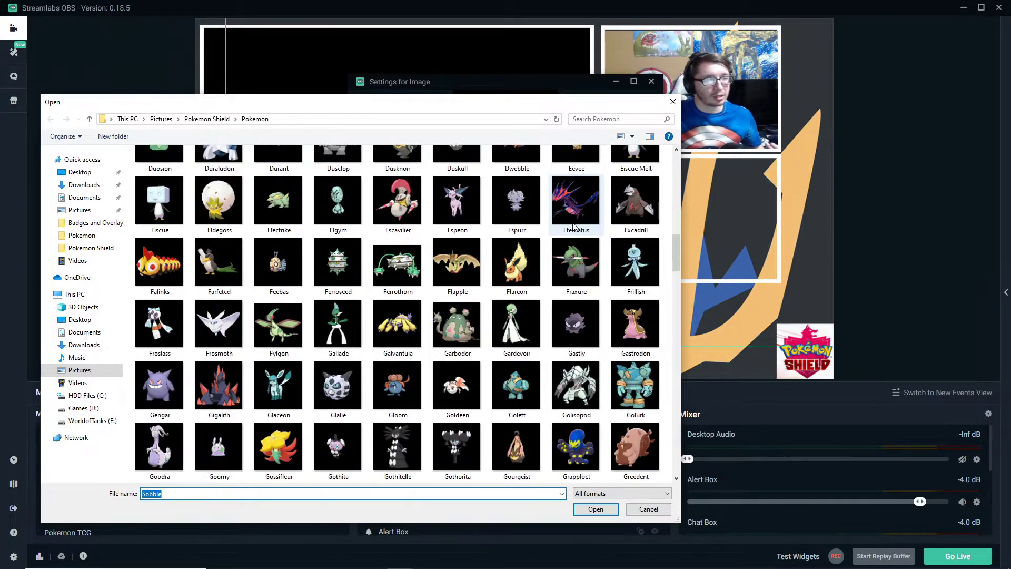
scroll(574, 227, down, 10)
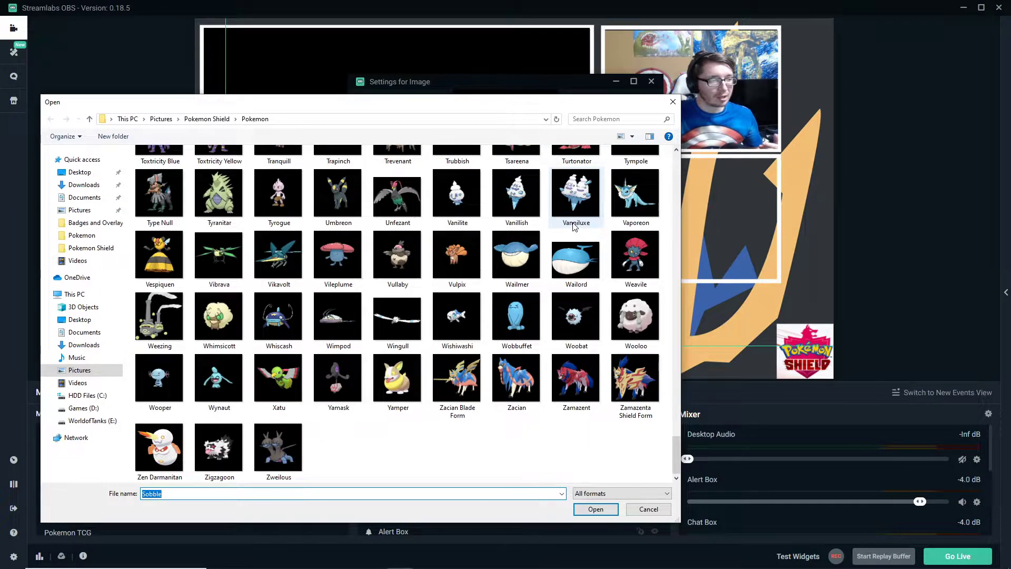
scroll(574, 227, up, 20)
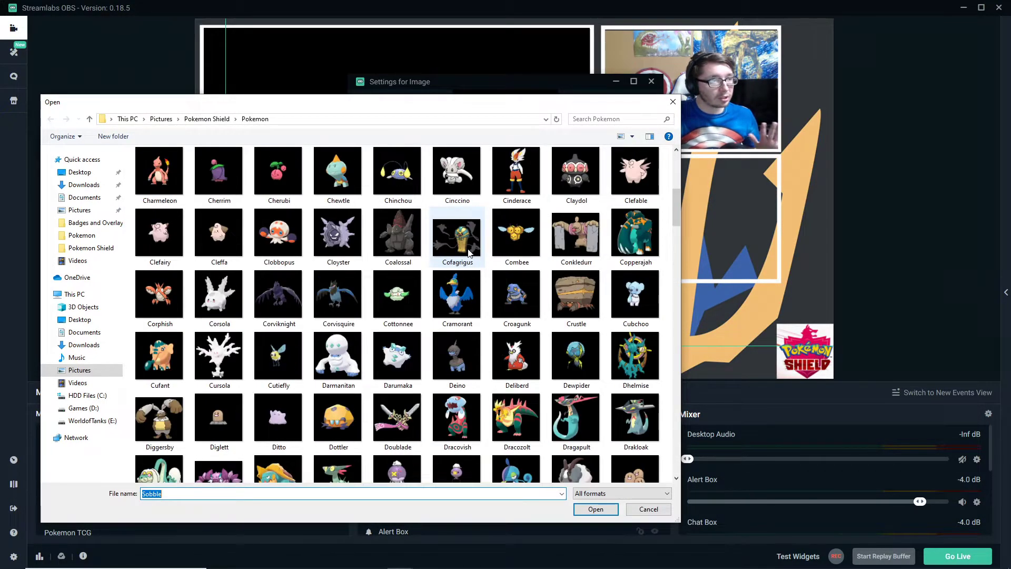
scroll(470, 253, up, 3)
click(504, 309)
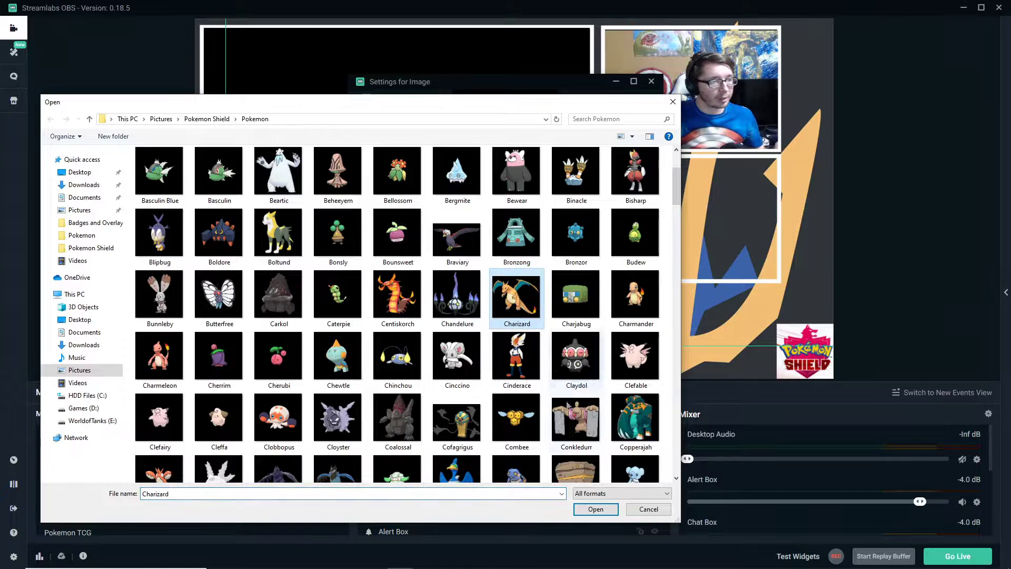
click(596, 509)
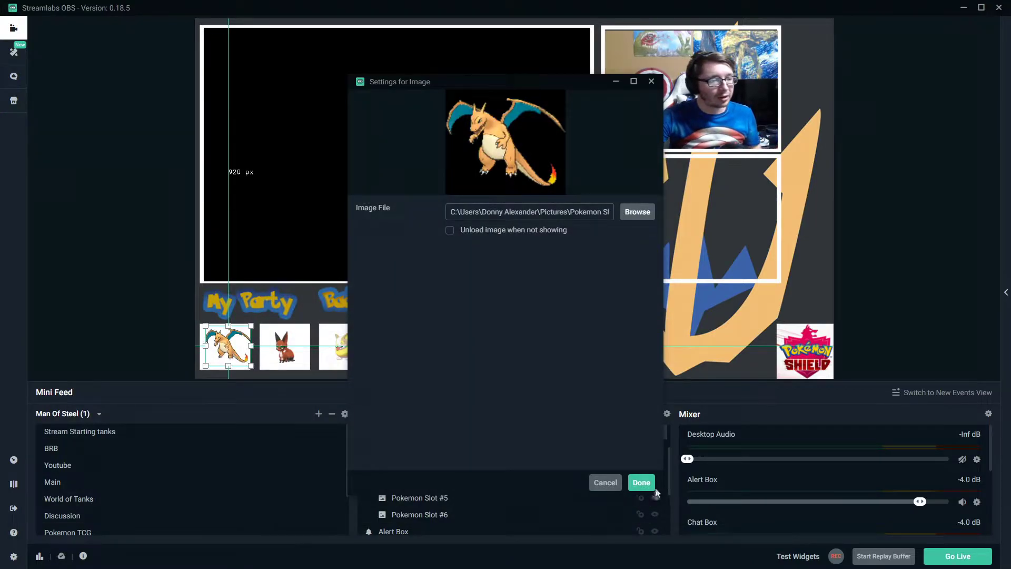
click(641, 483)
Nudge the Charizard image slightly to centre it in the first party box, and clear the selection.
click(179, 336)
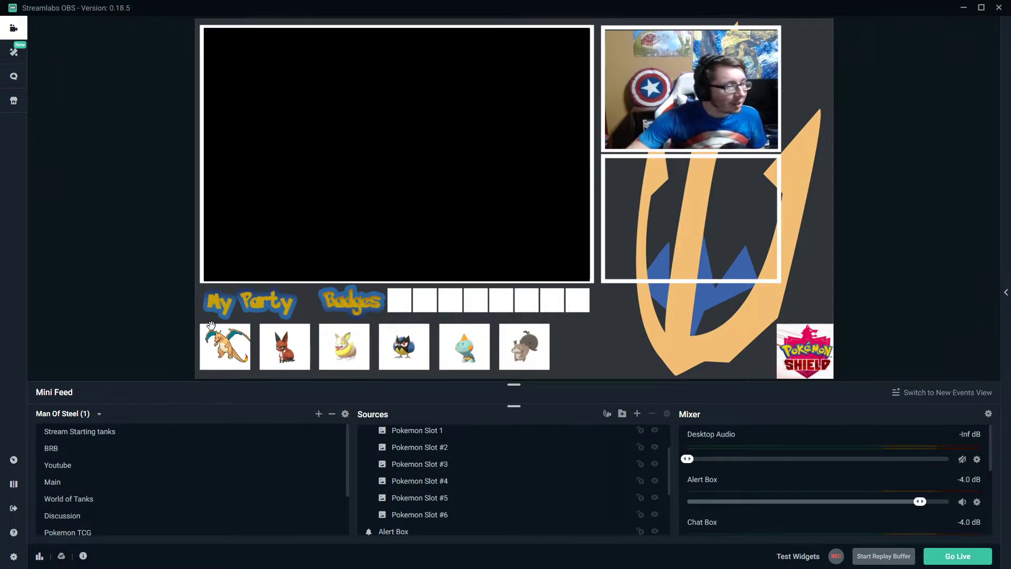
click(221, 339)
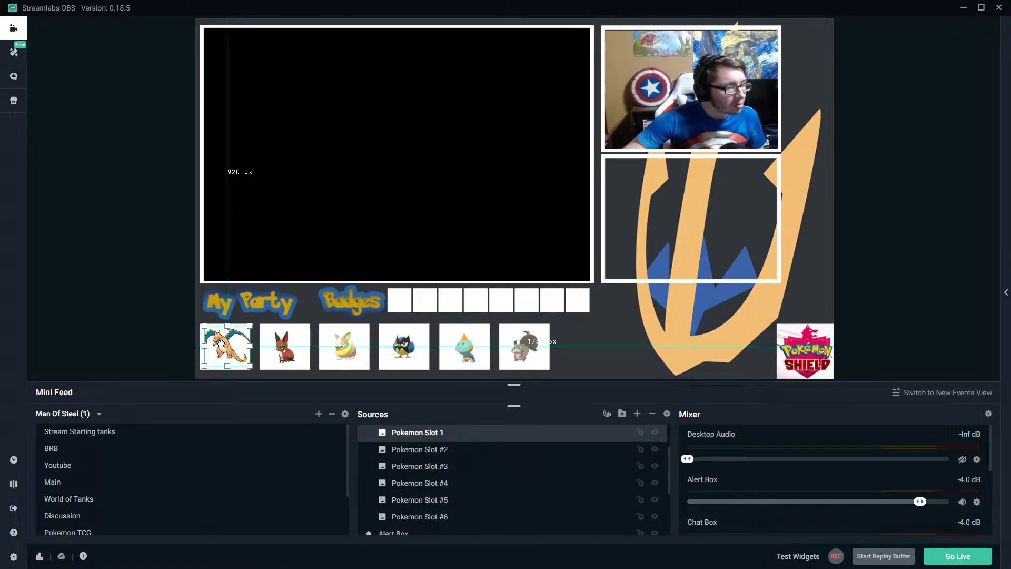
drag(221, 343, 219, 344)
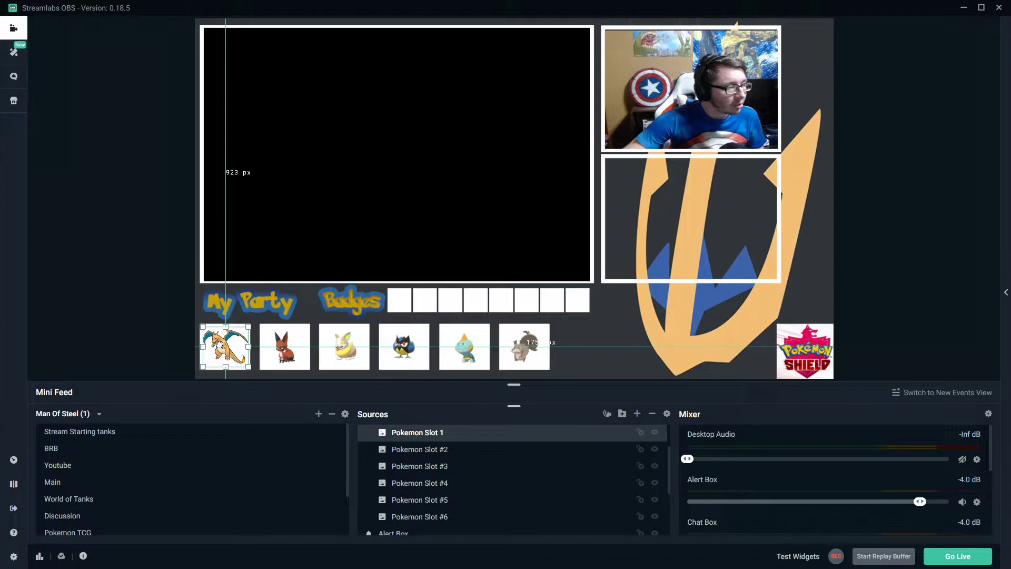
click(155, 343)
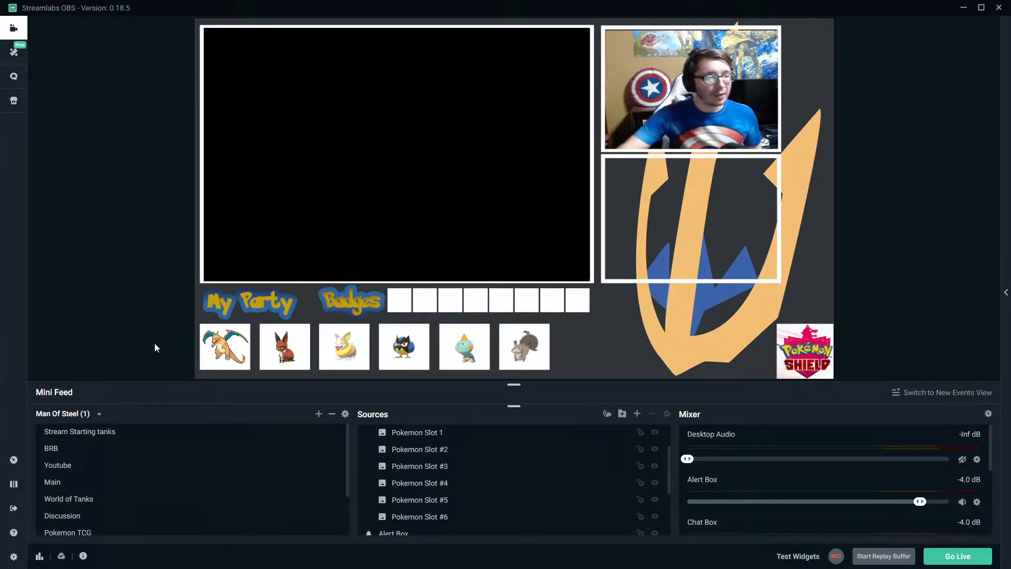
Collapse the Slots folder and assign the Grass Badge picture as the image of Badge 1 in the Badges folder.
scroll(426, 498, up, 2)
click(371, 467)
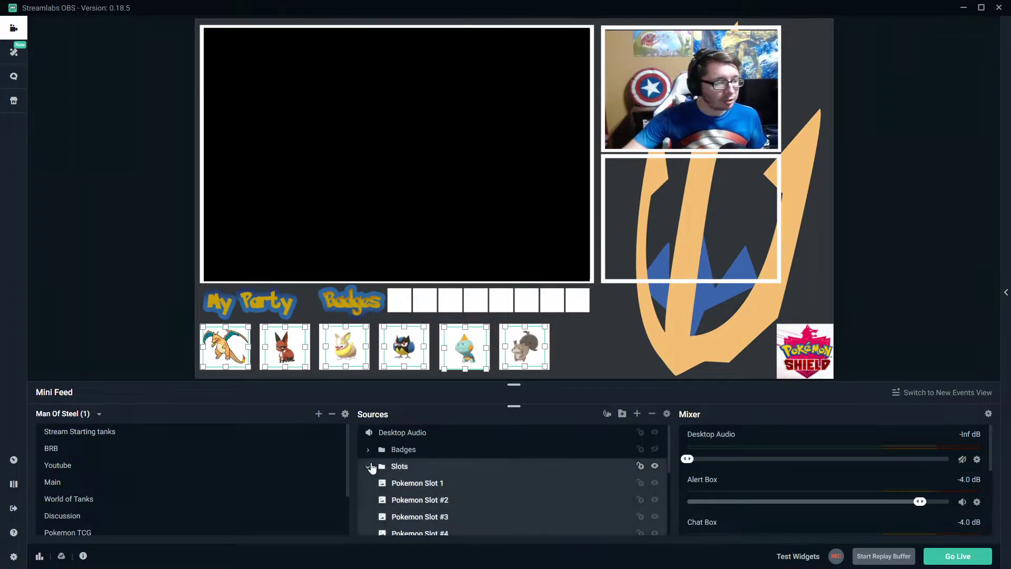
click(368, 467)
click(369, 451)
click(406, 467)
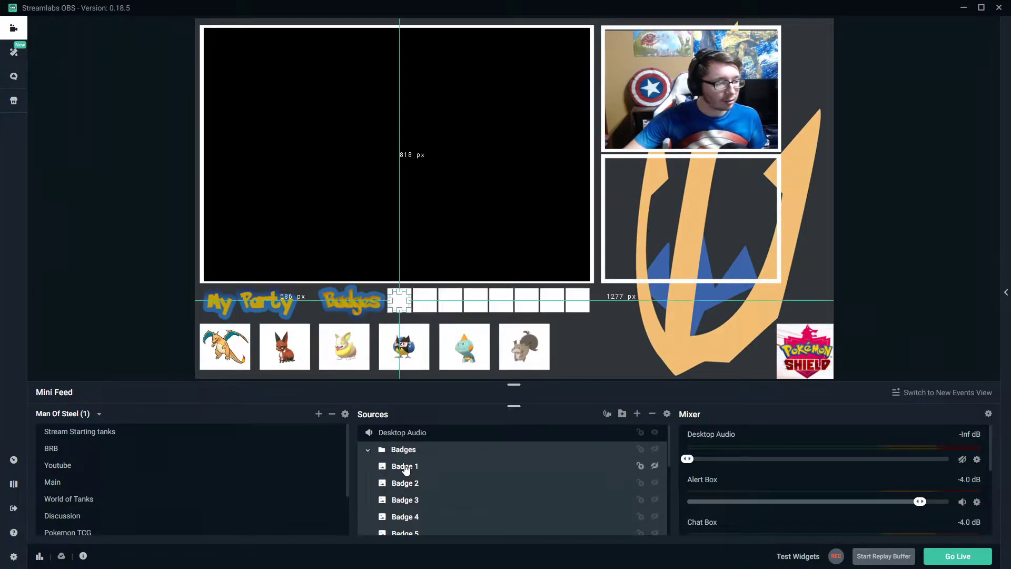
right_click(404, 465)
click(452, 381)
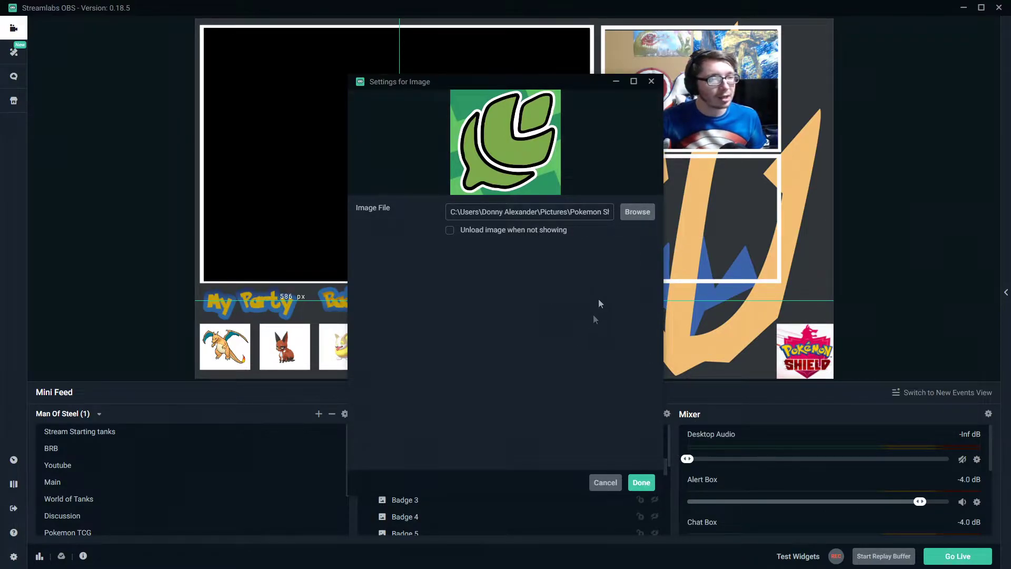
click(632, 213)
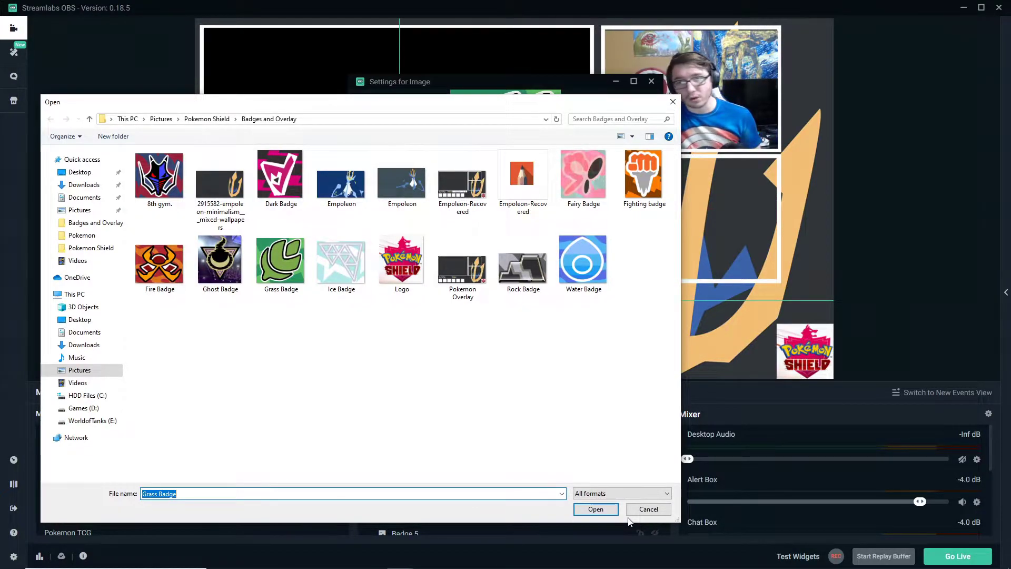
click(595, 509)
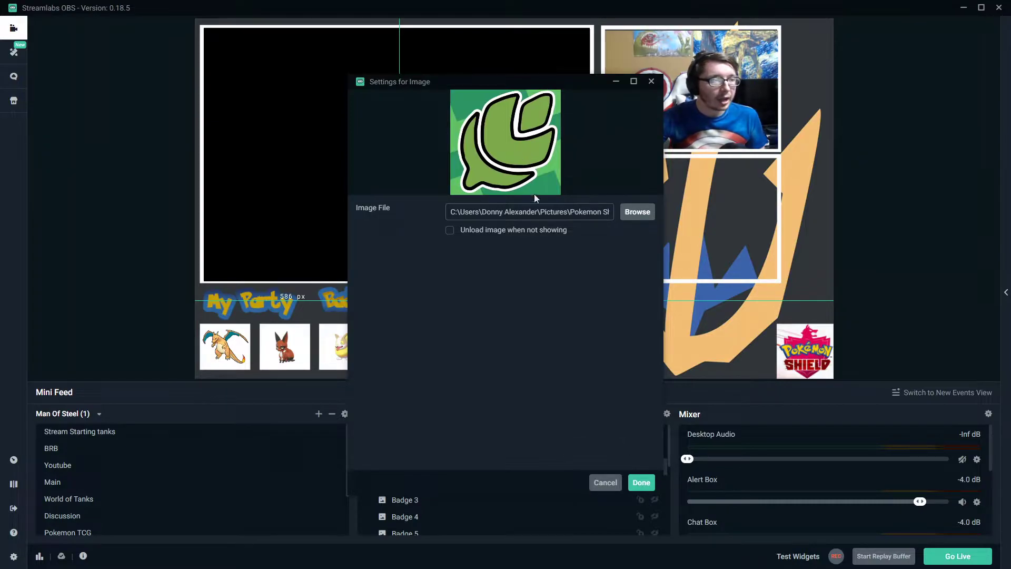
click(641, 482)
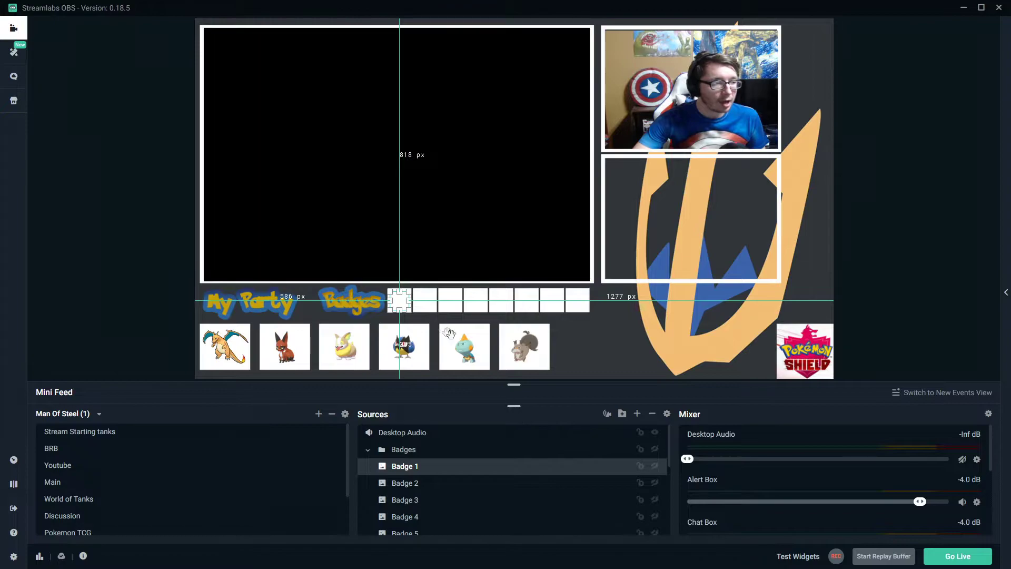
Make the Badge 1 source visible in the first badge box and clear the selection in the preview.
click(655, 467)
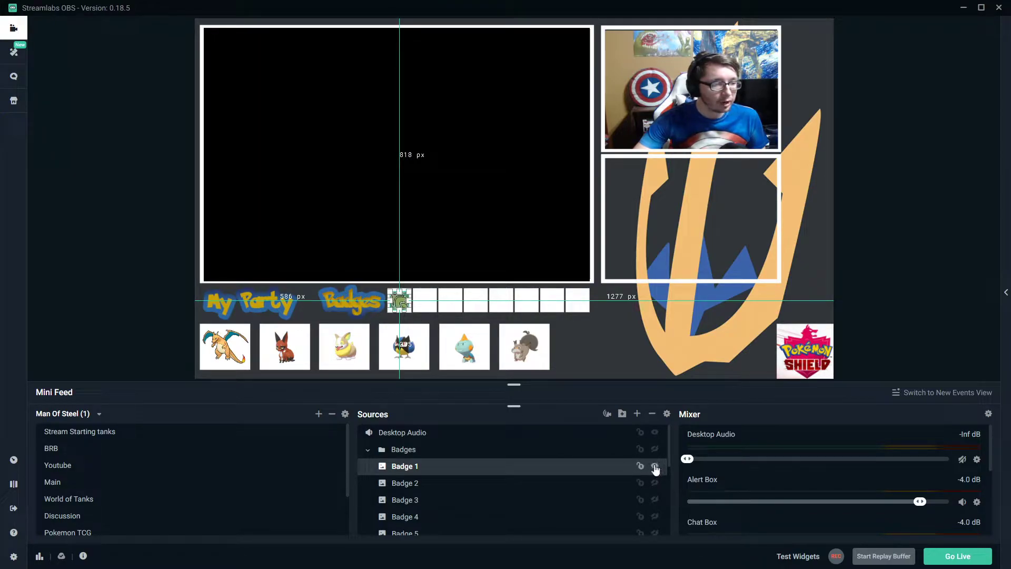
click(613, 357)
click(669, 352)
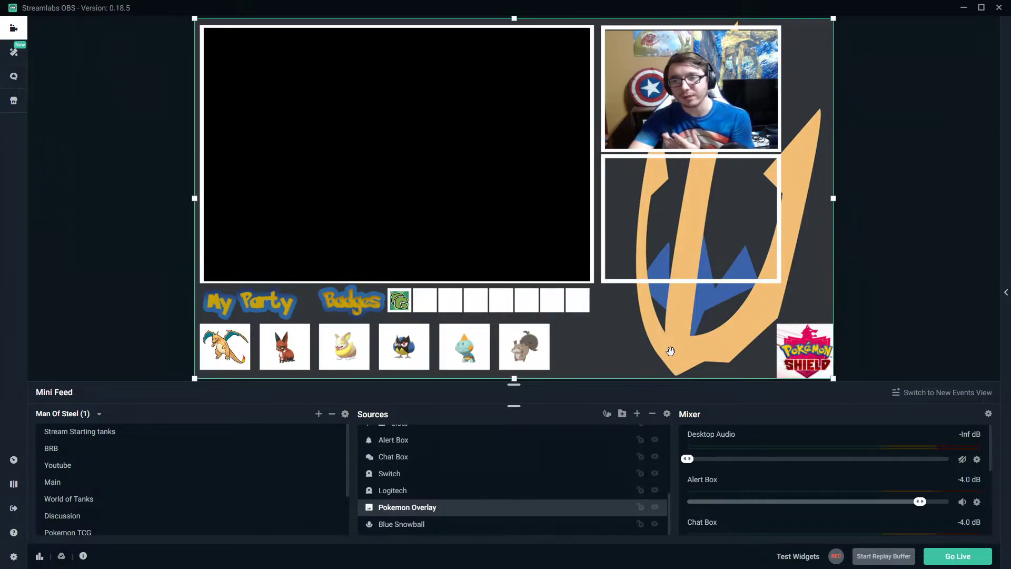
click(929, 339)
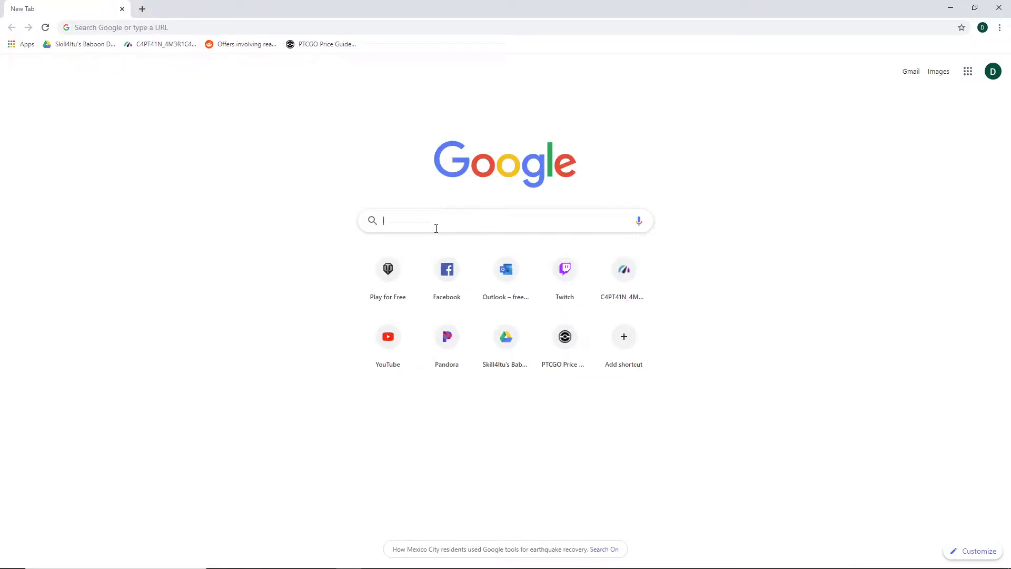
Switch to the Chrome browser and search Google for "1920x1080 pokemon wallpaper".
text(192)
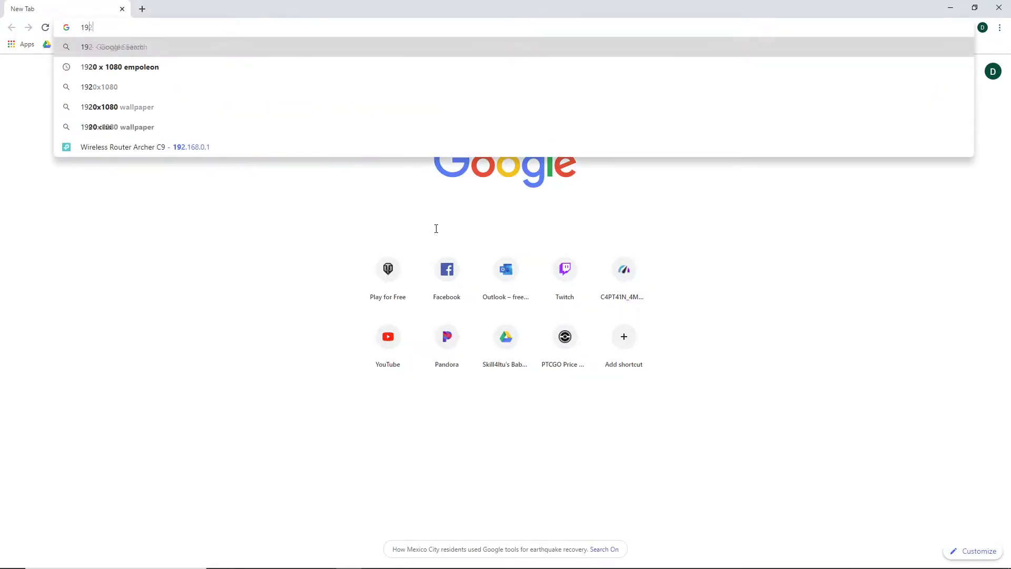
text(0 x 1080)
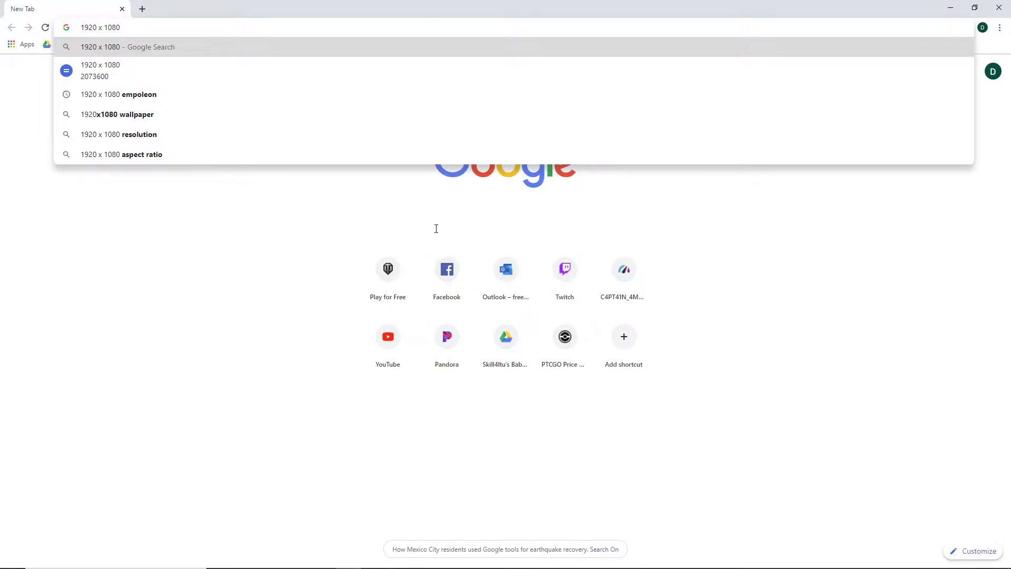
text(pokemon)
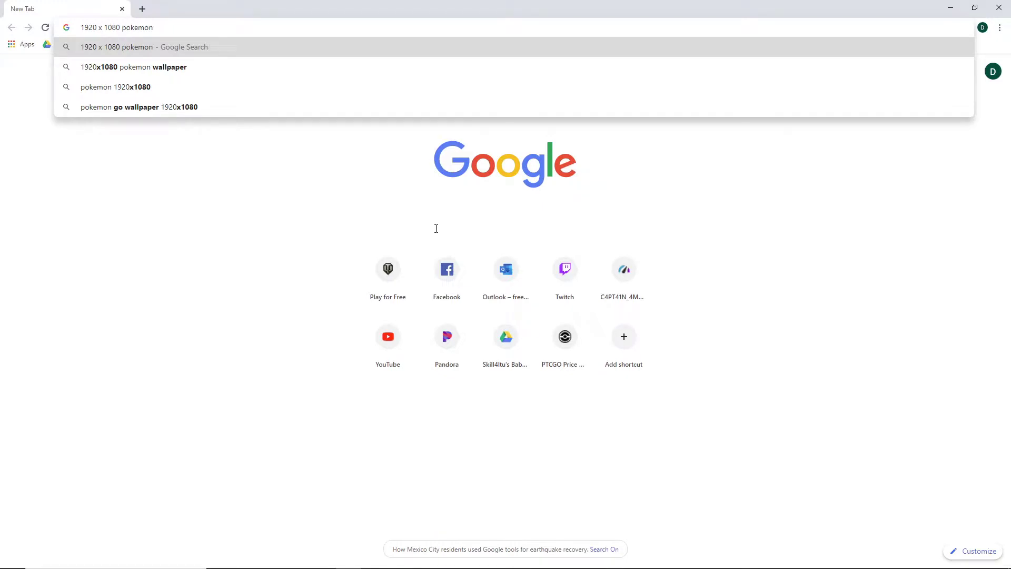
key(Down)
key(Return)
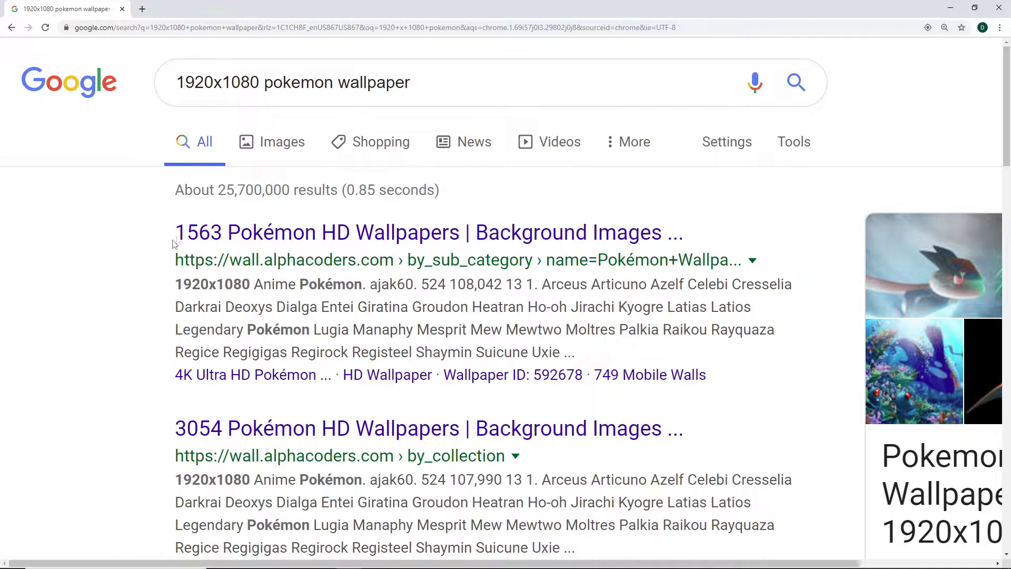
Show the image results for the wallpaper search and look through the 1920x1080 Pokemon backgrounds.
click(282, 141)
scroll(519, 309, down, 5)
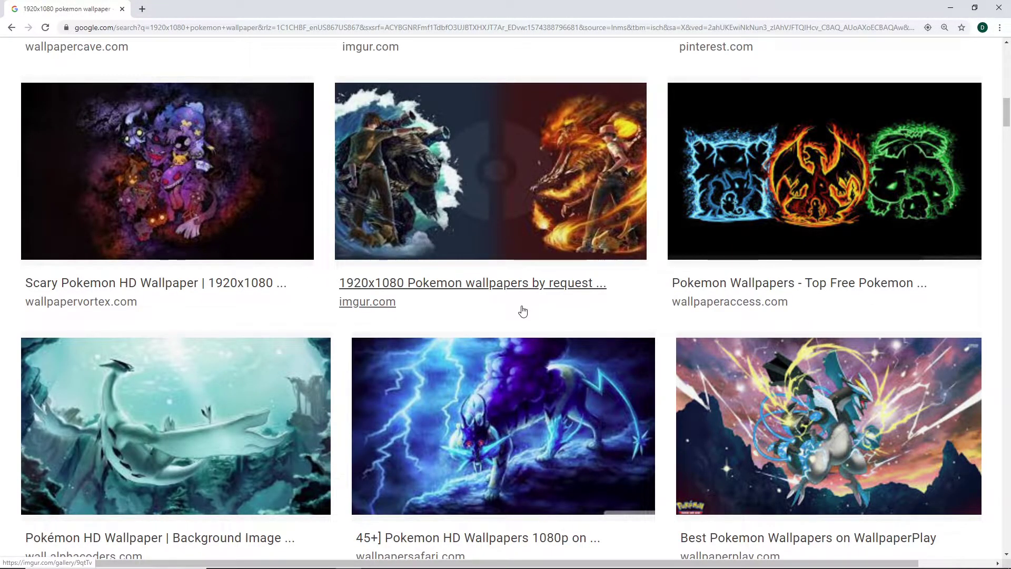
scroll(523, 310, down, 5)
scroll(523, 311, down, 3)
scroll(523, 311, down, 7)
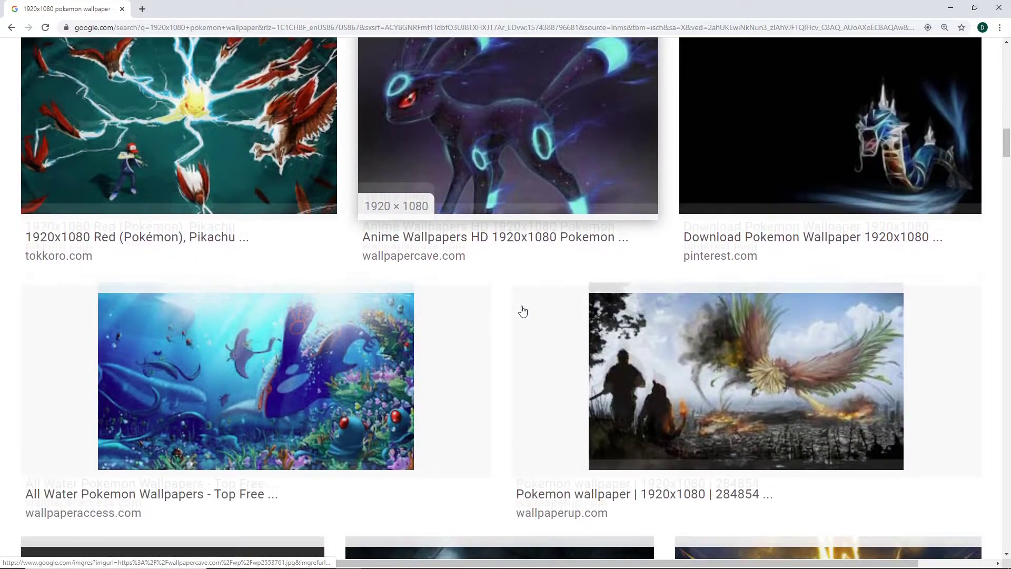
scroll(523, 310, down, 8)
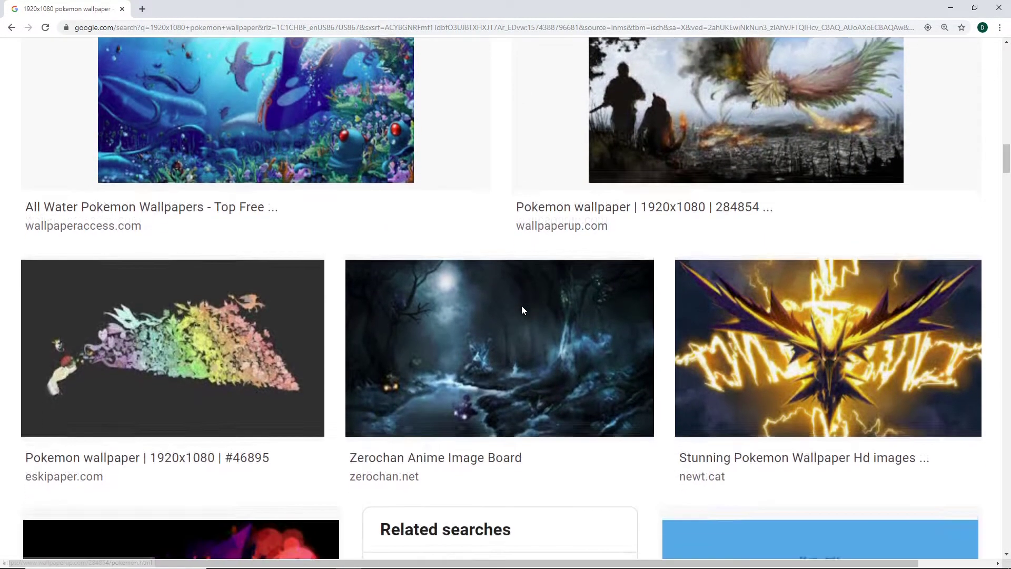
scroll(523, 311, down, 3)
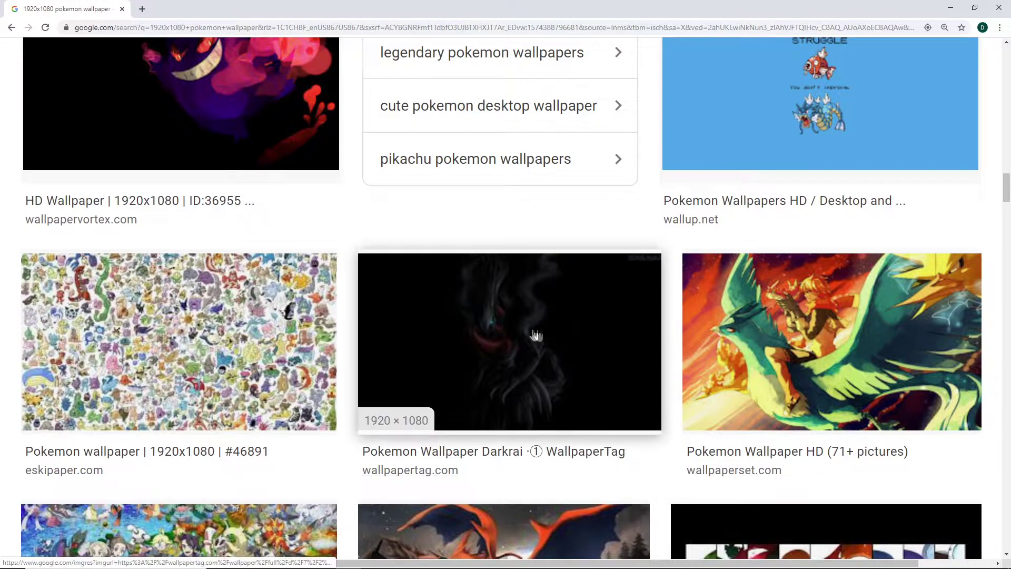
scroll(556, 387, down, 10)
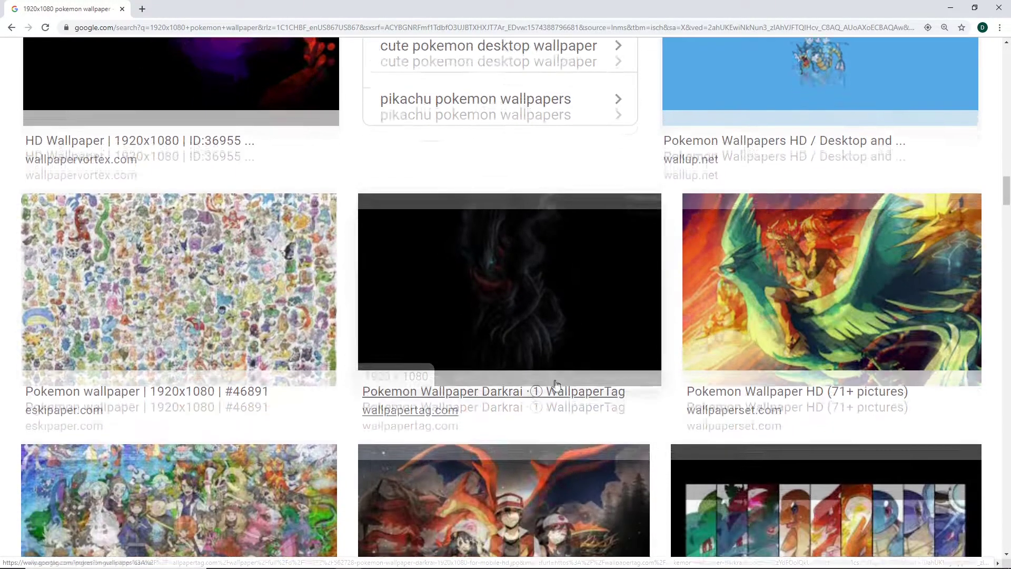
Look further through the wallpaper results and open the preview of the orange 1920x1080 sleeping Pikachu wallpaper from imgur.
scroll(556, 380, down, 6)
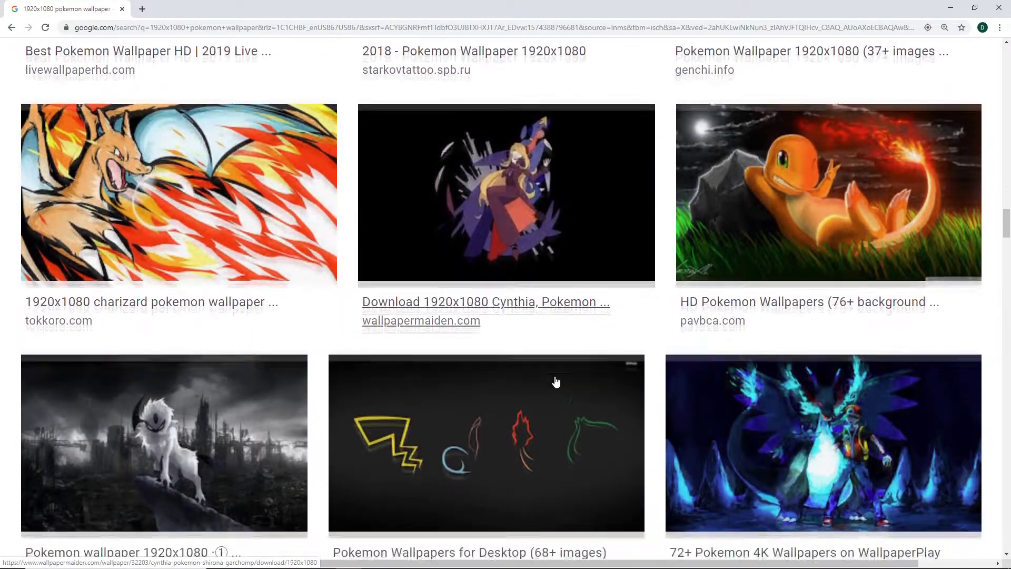
scroll(537, 384, down, 4)
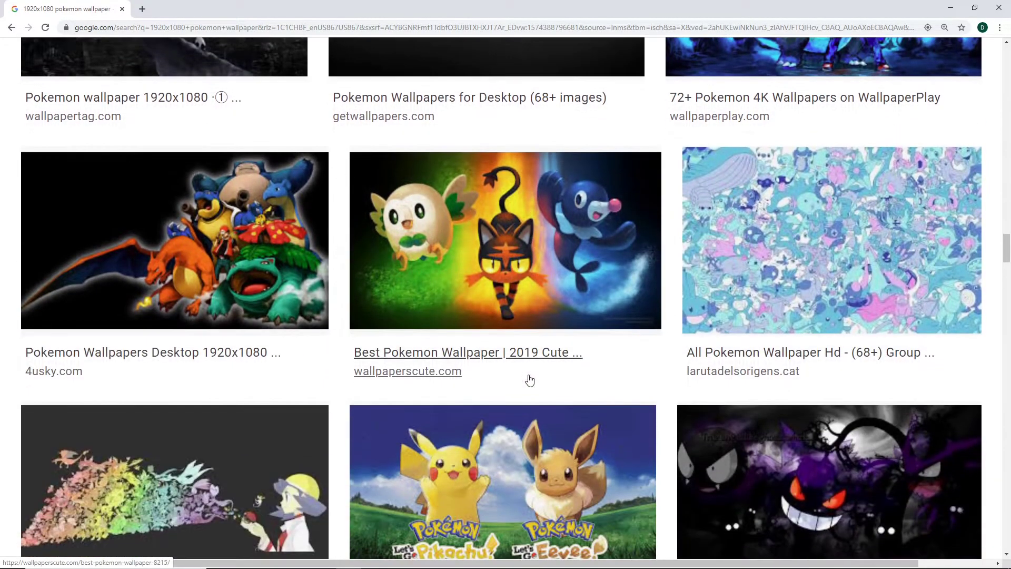
scroll(529, 379, down, 14)
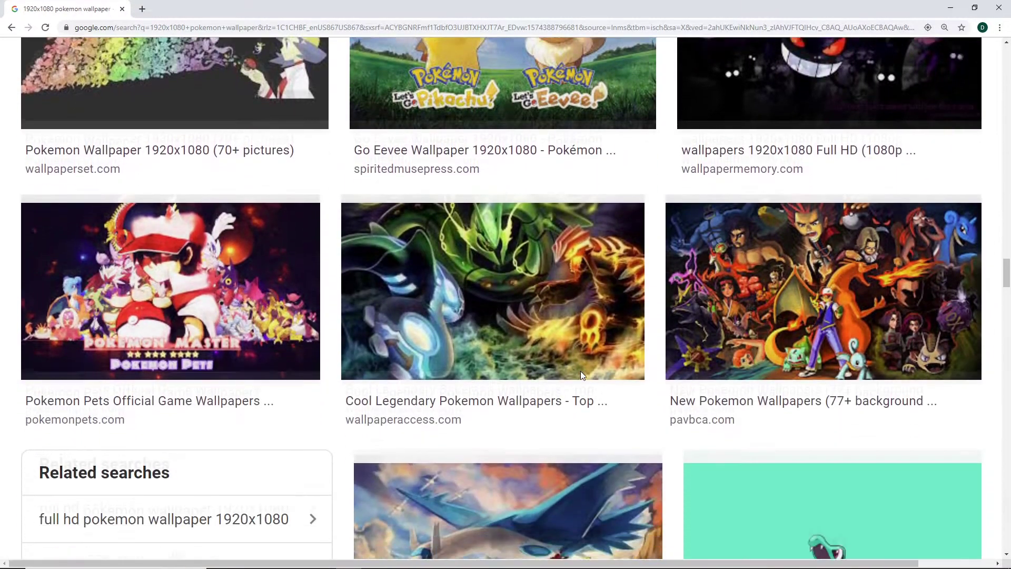
scroll(583, 375, down, 14)
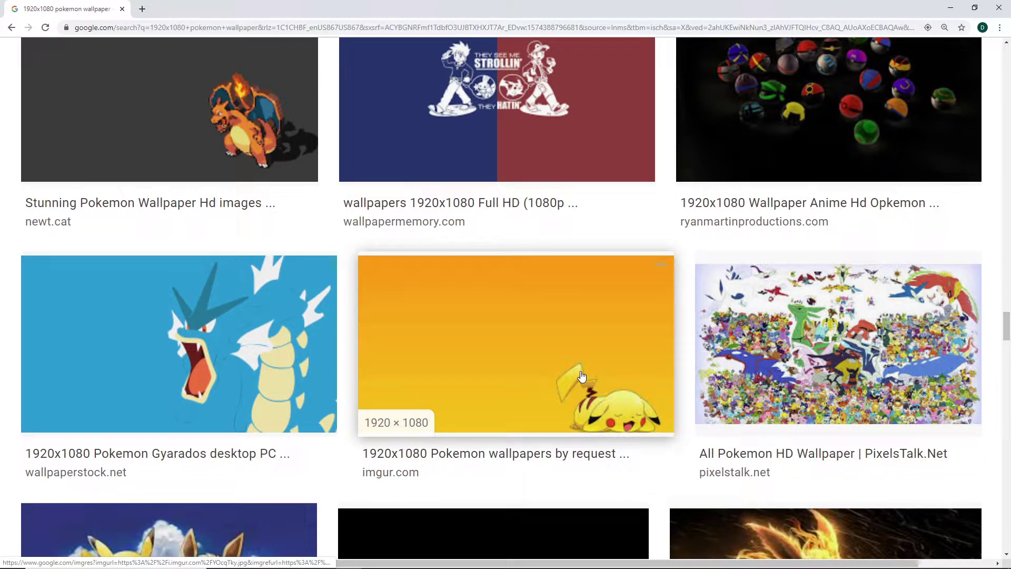
click(581, 375)
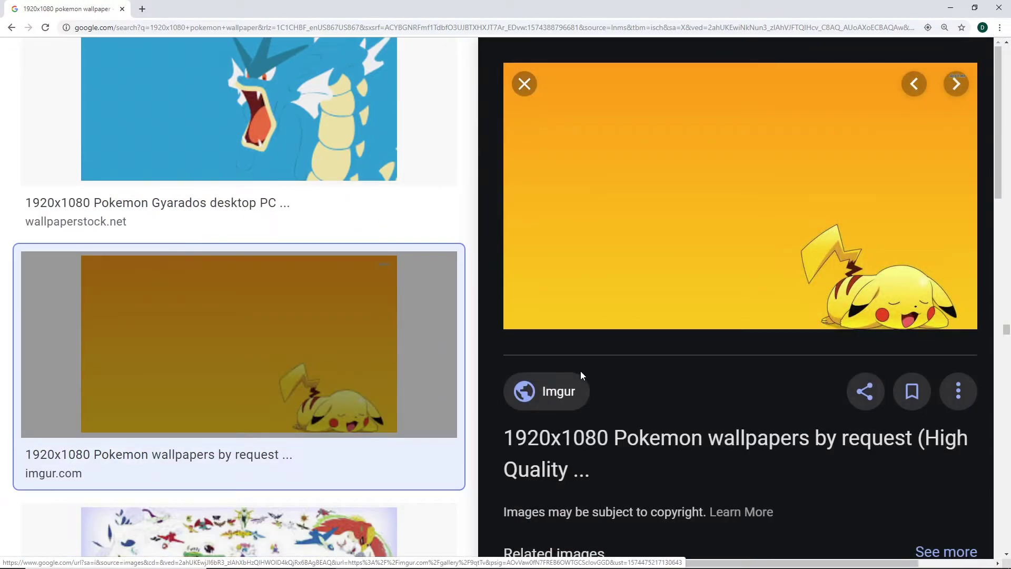
scroll(612, 343, down, 3)
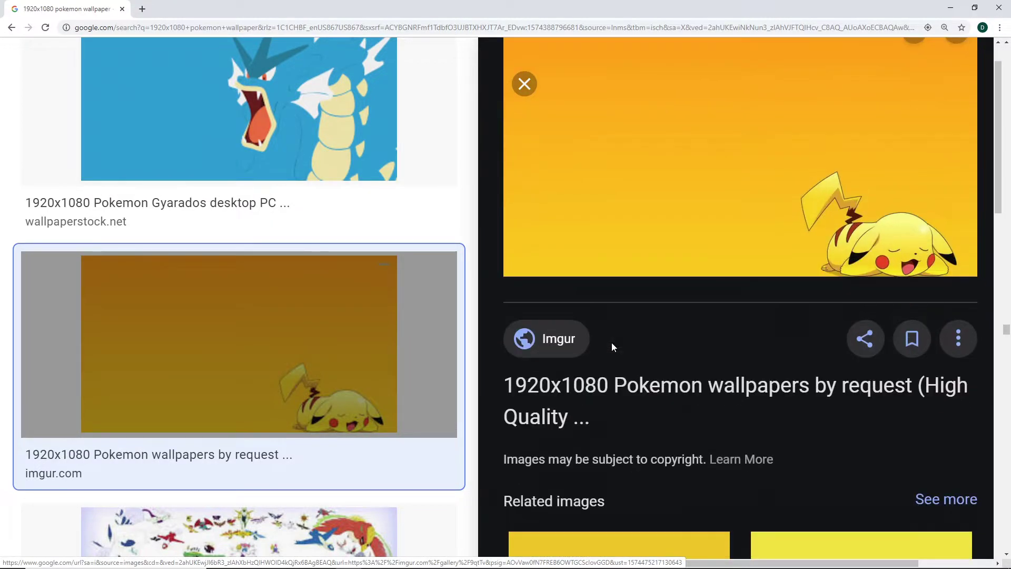
scroll(612, 342, up, 5)
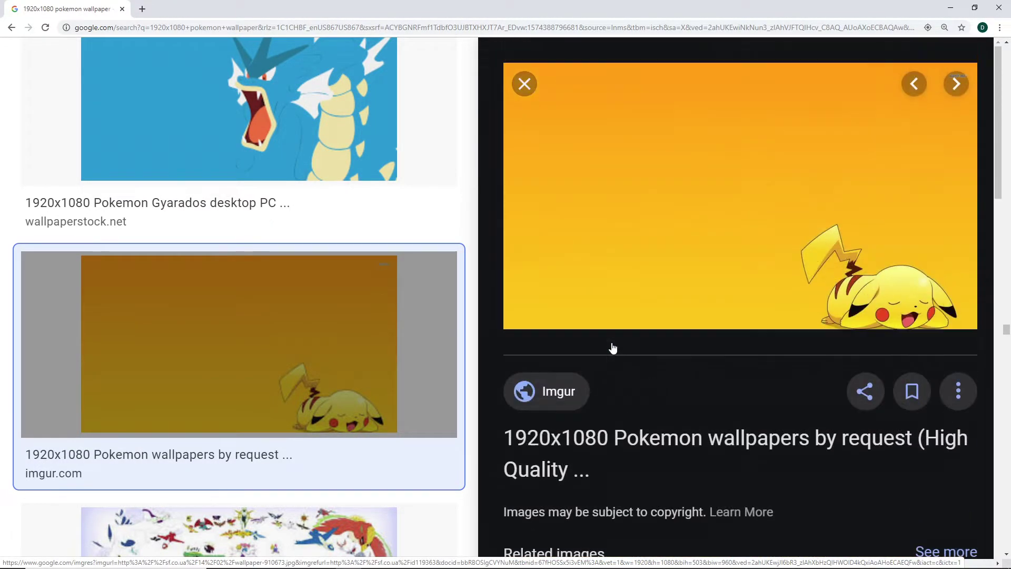
scroll(611, 342, down, 2)
scroll(612, 342, down, 2)
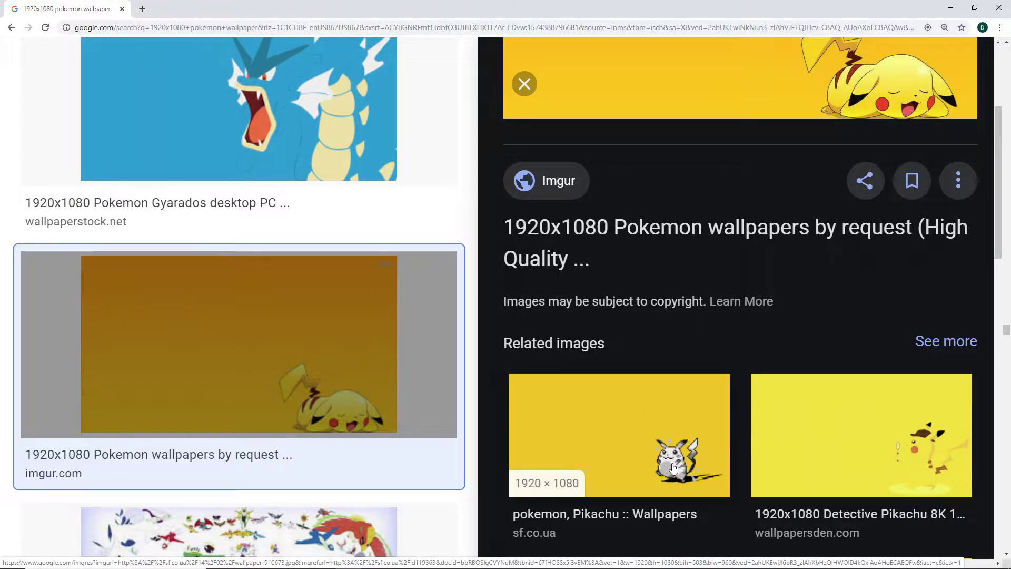
scroll(673, 467, up, 4)
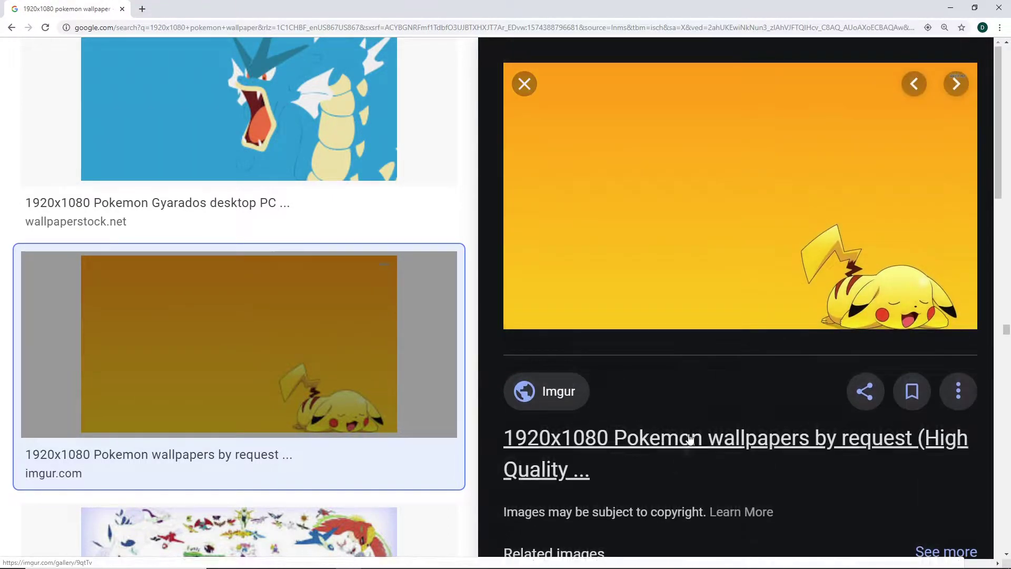
Save the previewed image as "Pikachu Wallpaper" in the Badges and Overlay folder inside Pictures > Pokemon Shield.
right_click(694, 271)
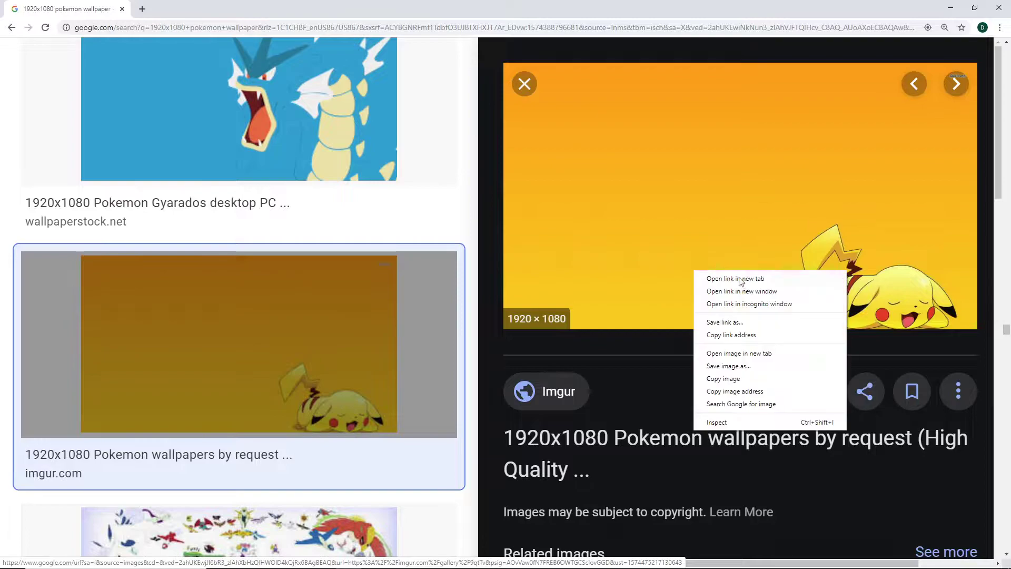
click(730, 367)
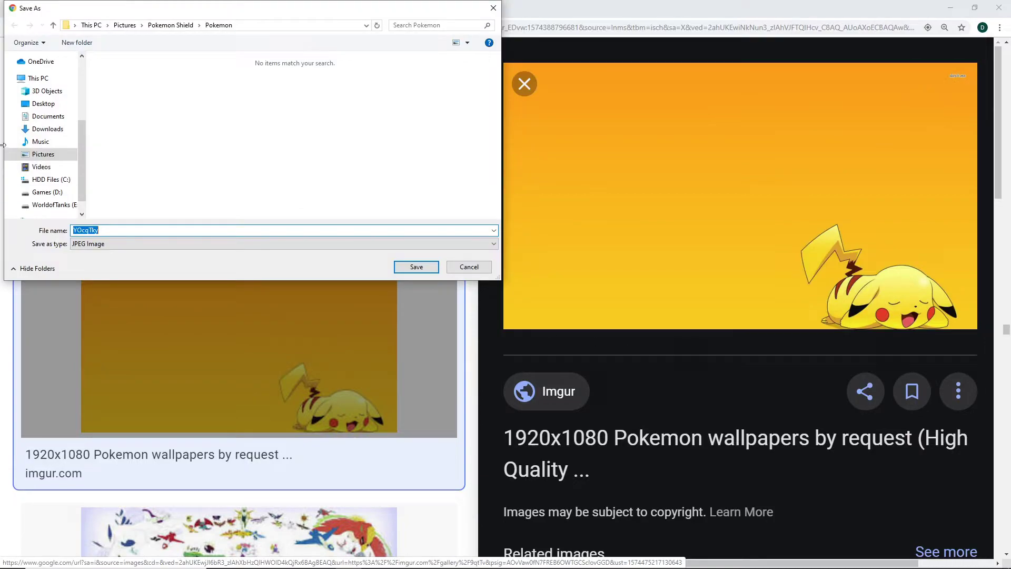
click(165, 25)
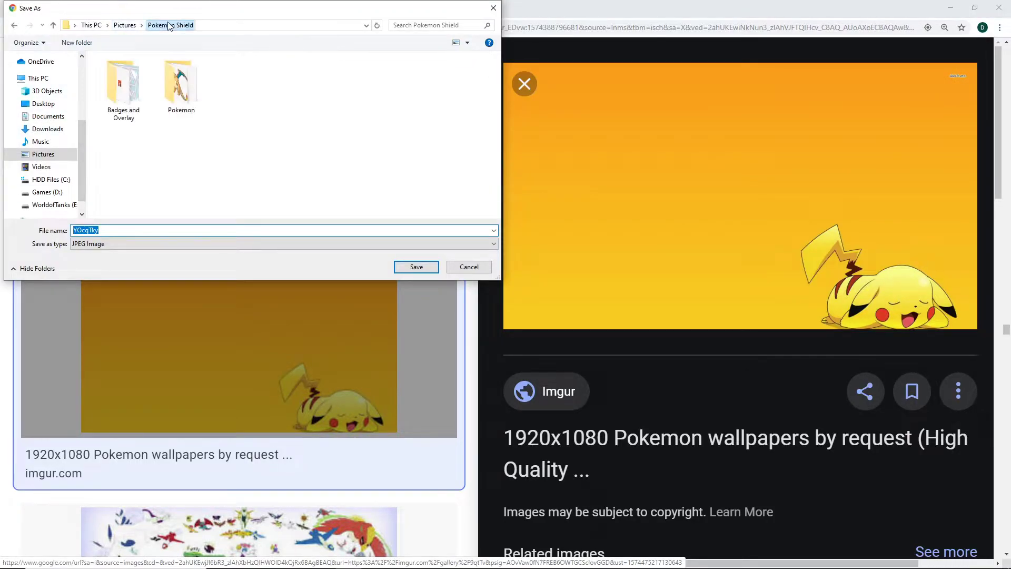
click(134, 105)
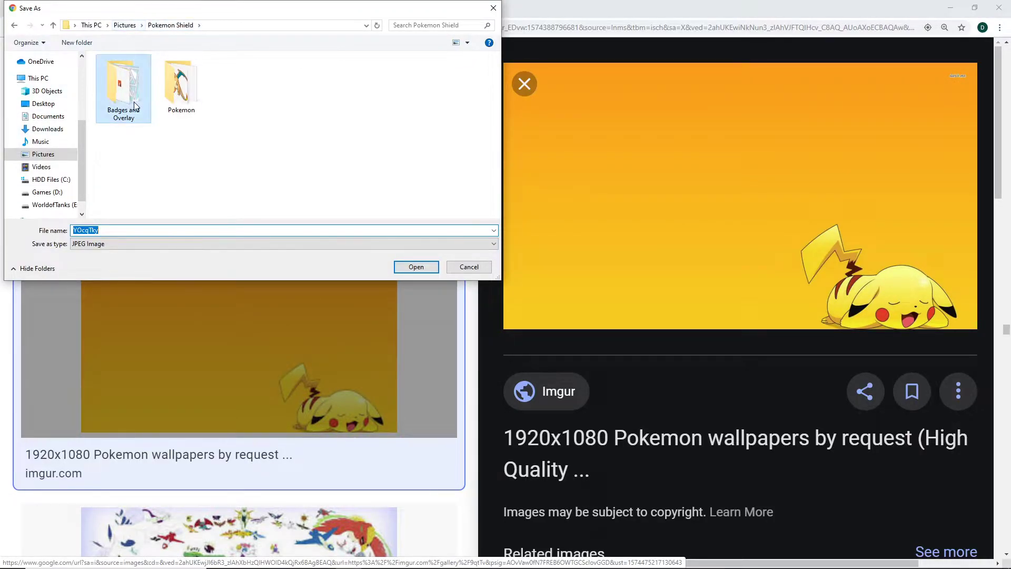
double_click(136, 106)
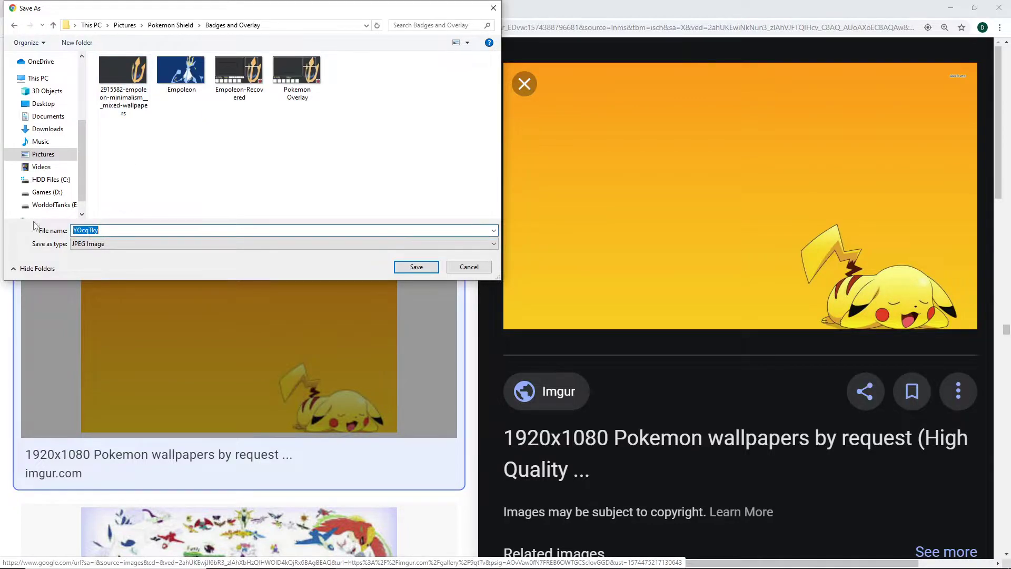
text(Pikachu Wallpaper)
key(Return)
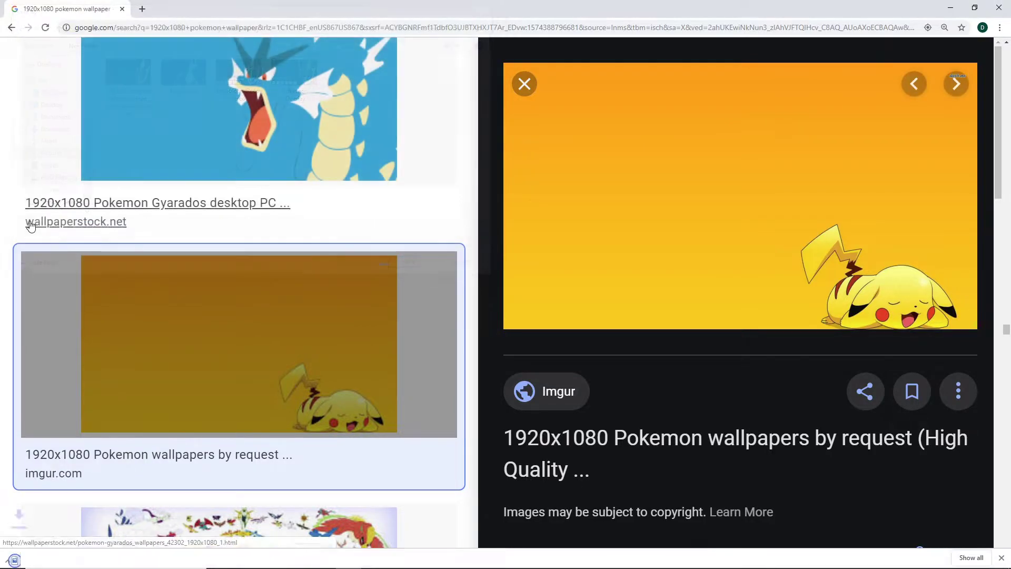
scroll(62, 199, up, 1)
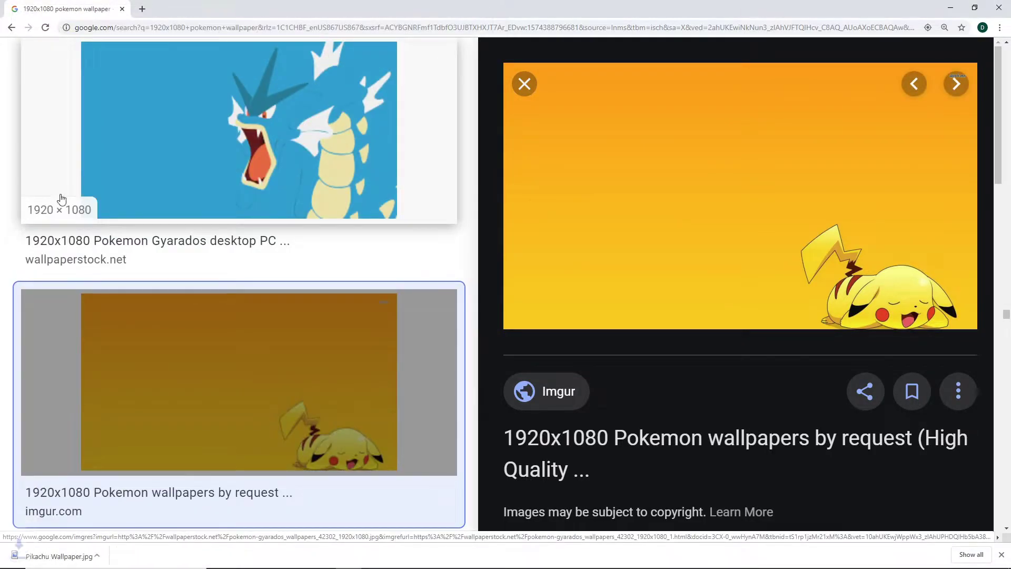
Switch to Photoshop and open the Pikachu Wallpaper image from the Badges and Overlay folder.
click(947, 12)
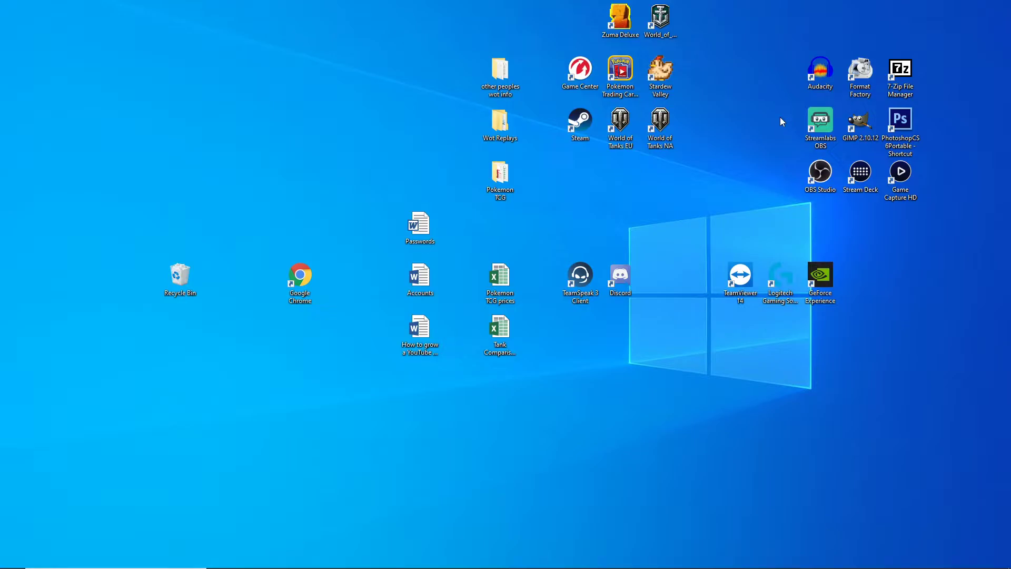
mouse_move(658, 567)
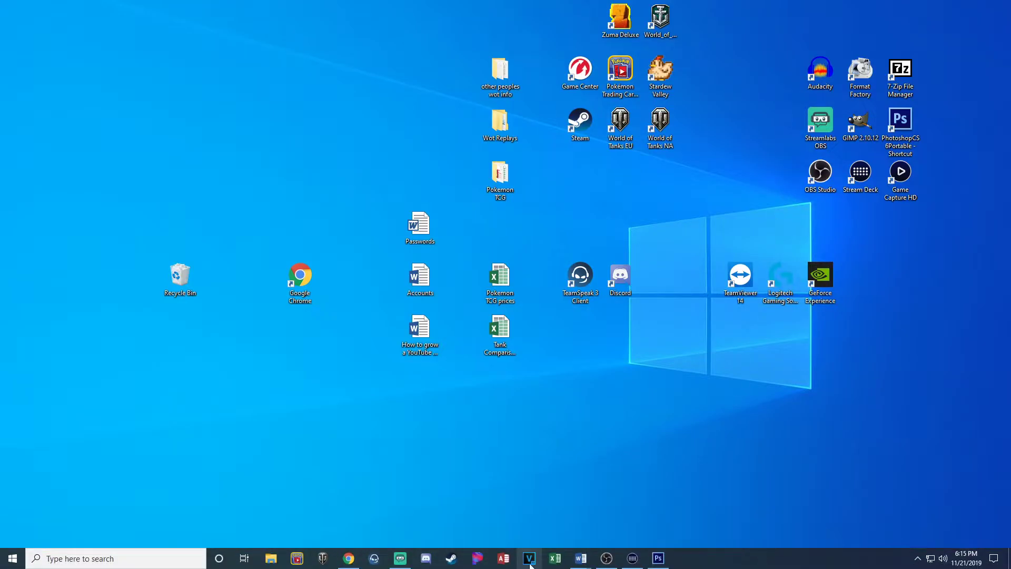
click(659, 558)
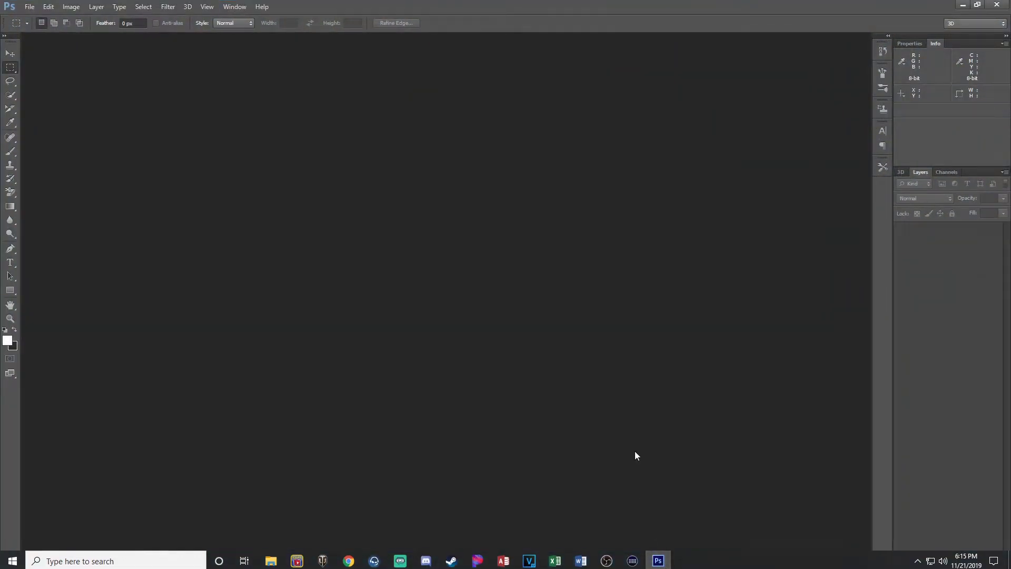
click(30, 6)
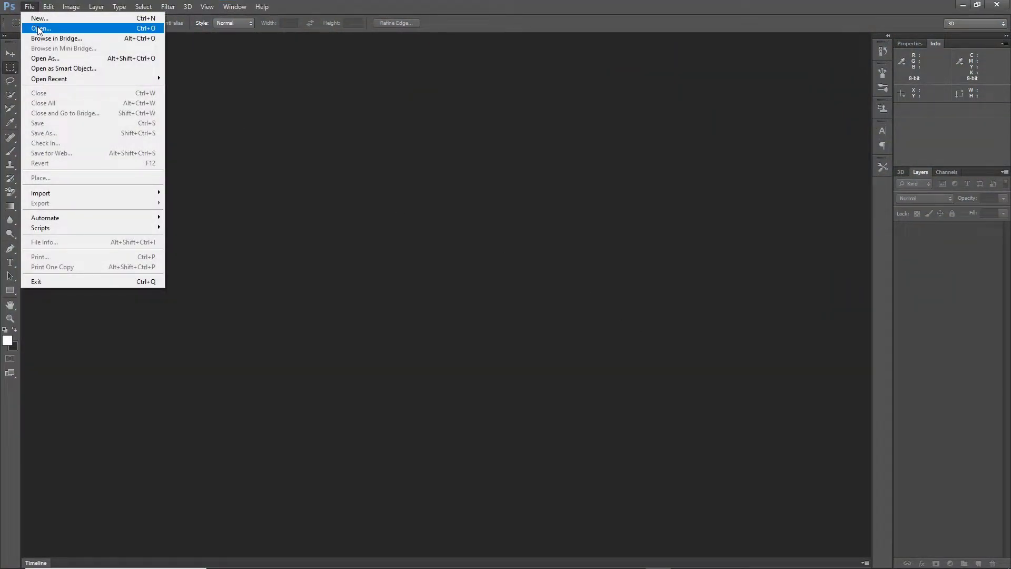
click(39, 29)
scroll(535, 266, down, 3)
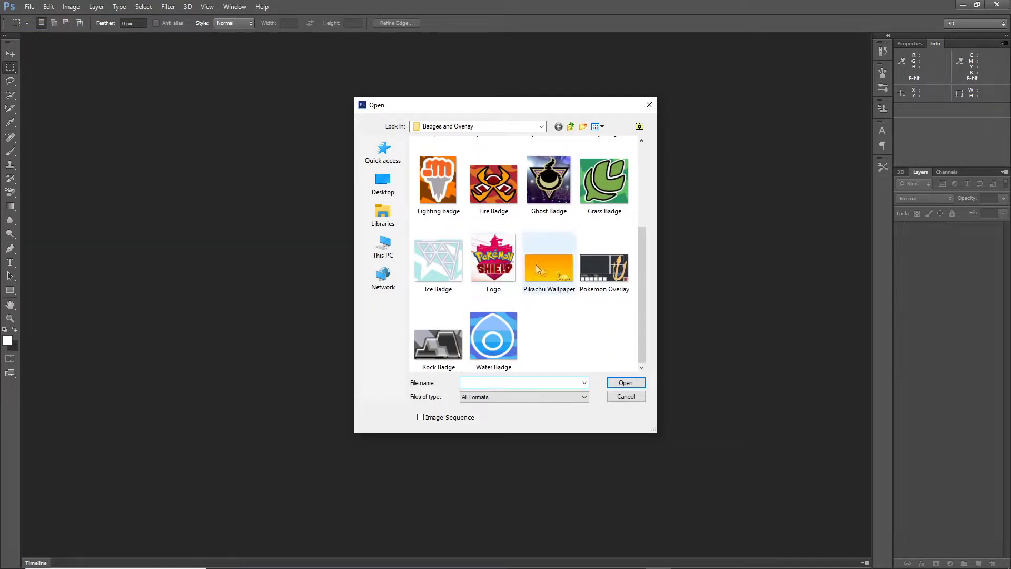
click(563, 273)
click(631, 382)
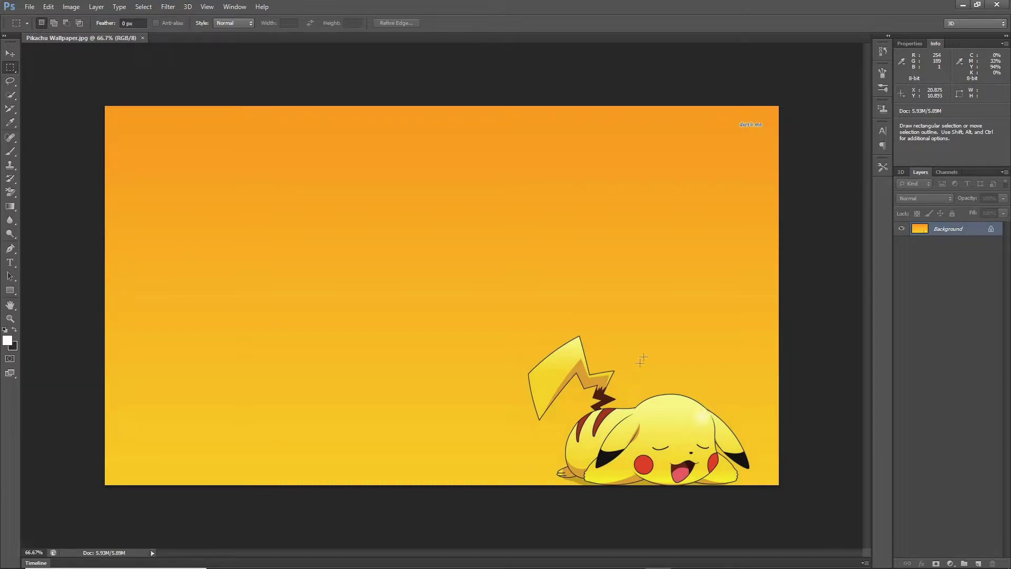
Examine the small watermark in the wallpaper's upper-right corner up close, and return to the whole image.
key(ctrl)
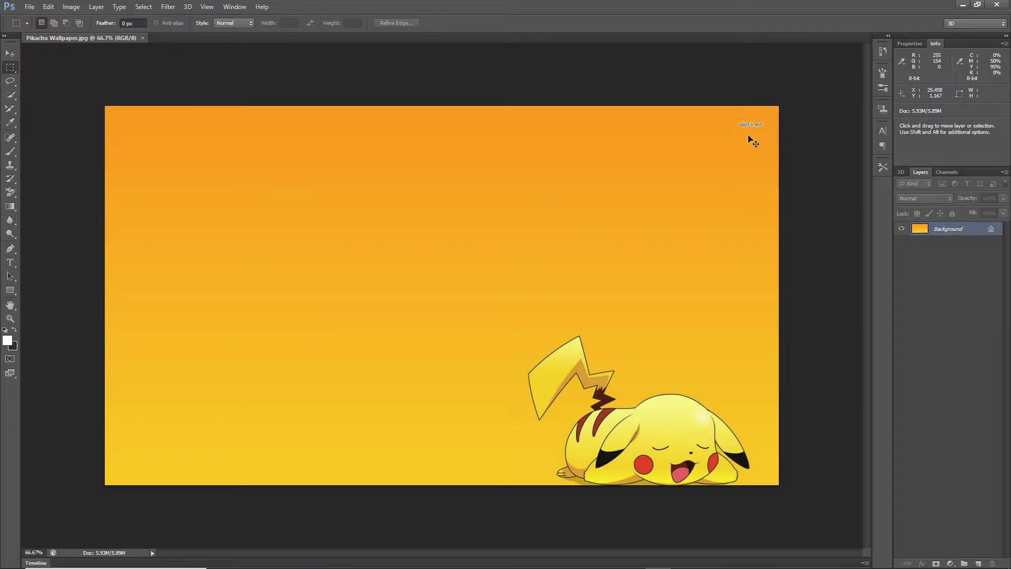
key(ctrl+plus)
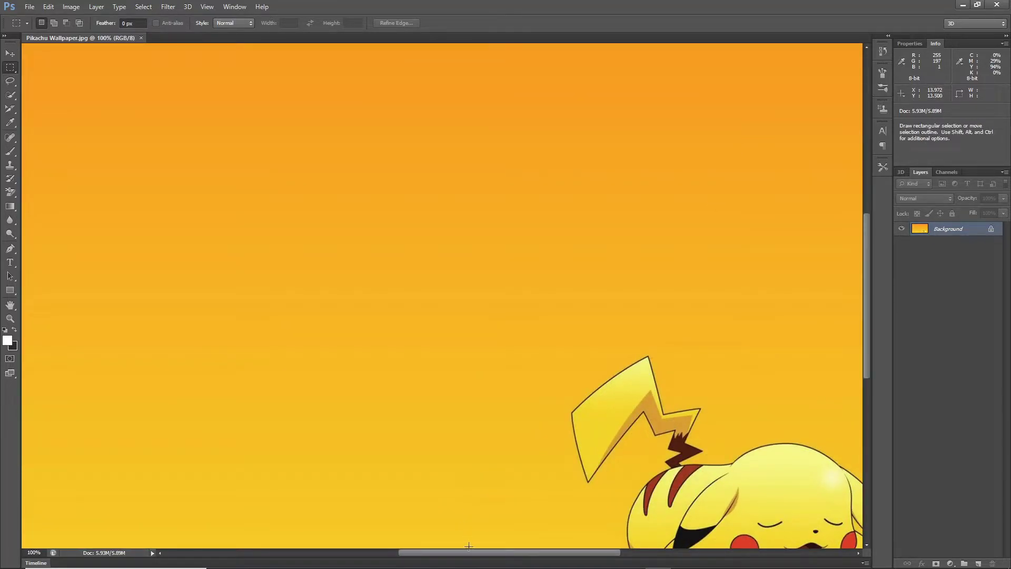
key(ctrl+plus)
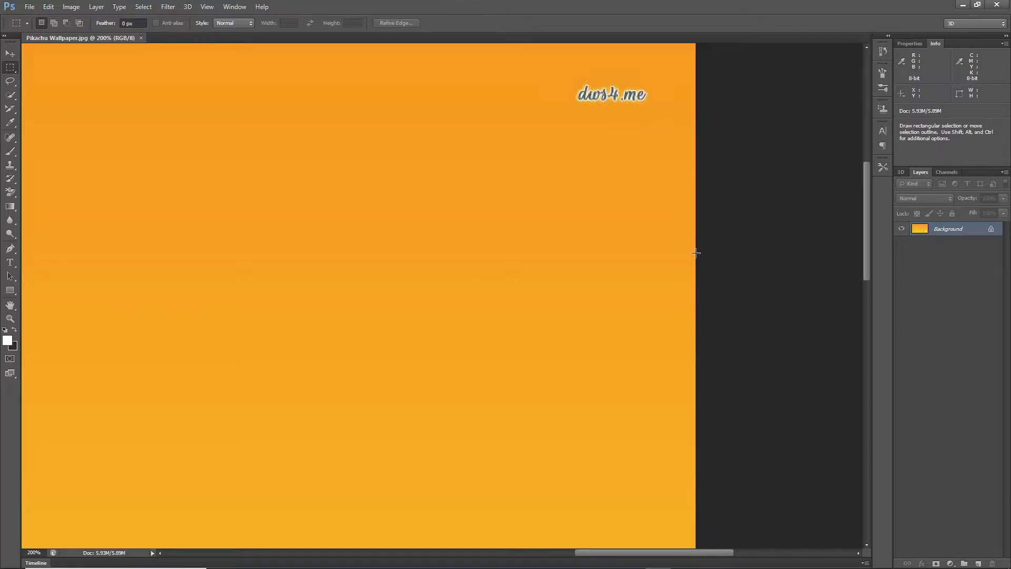
scroll(645, 235, right, 2)
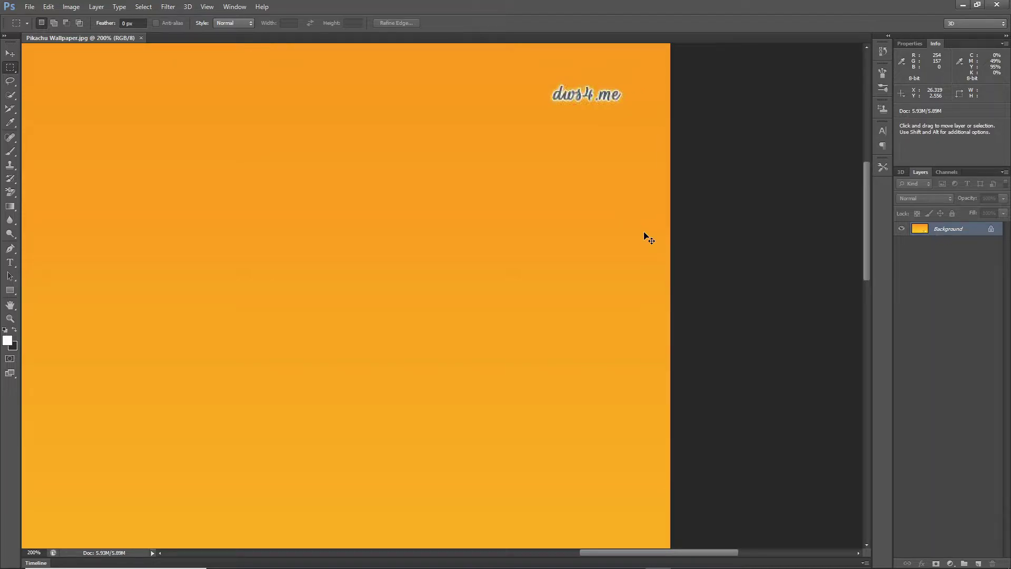
scroll(645, 234, right, 6)
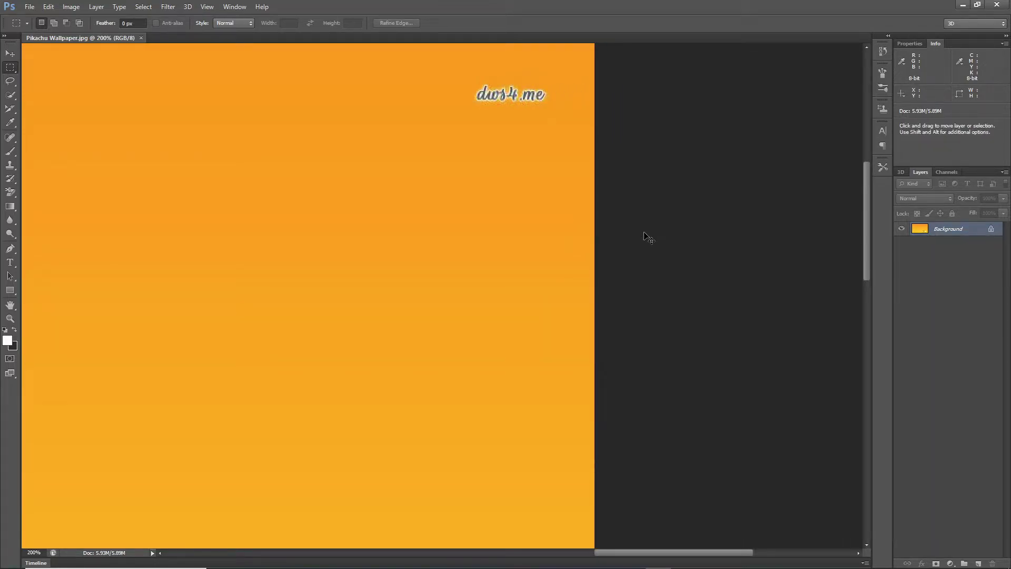
scroll(648, 235, down, 2)
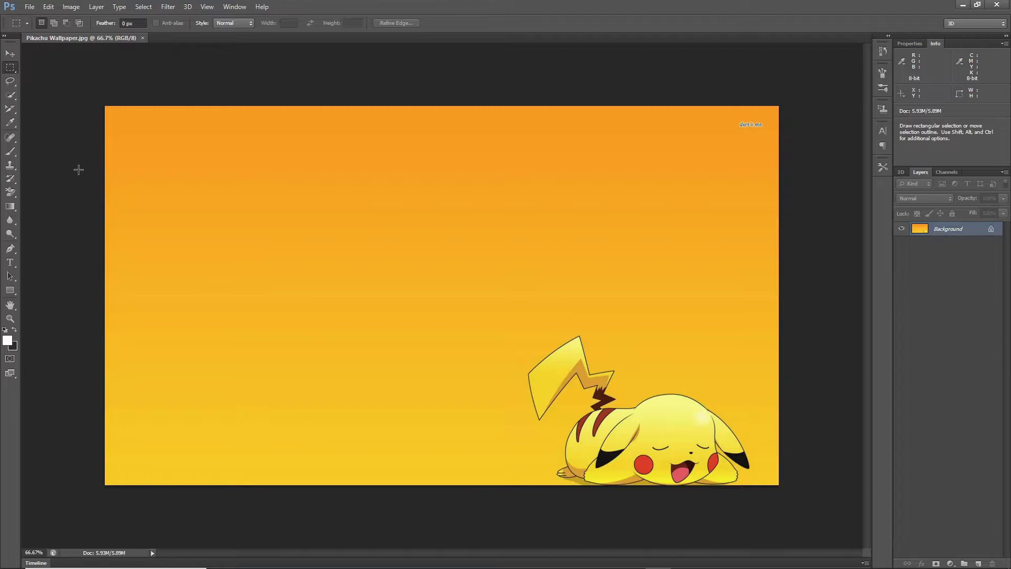
Draw a white rectangle about 1153 x 716 px in the upper-left part of the wallpaper, ending beside Pikachu's tail.
click(11, 290)
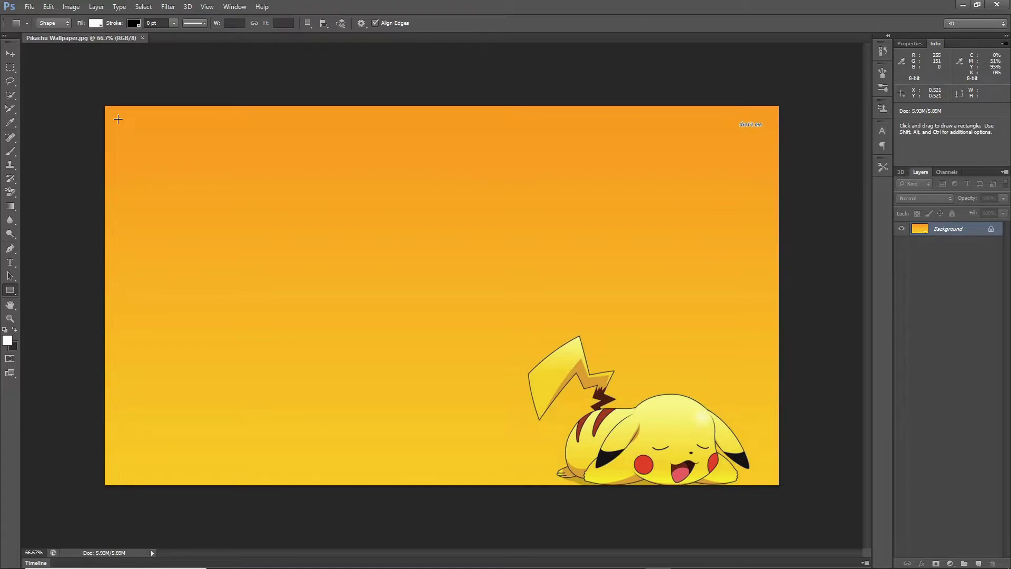
drag(118, 119, 522, 370)
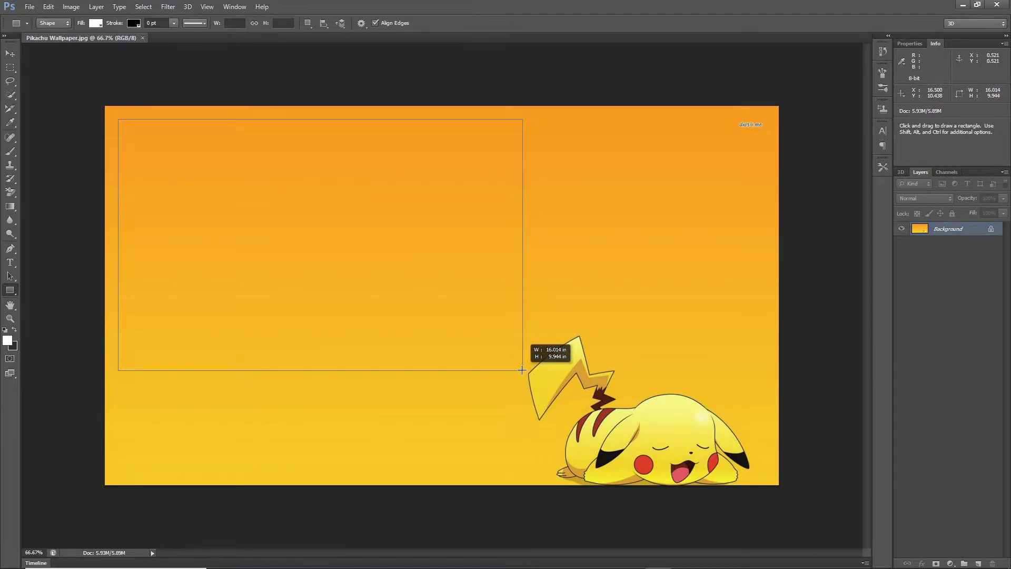
drag(522, 370, 522, 370)
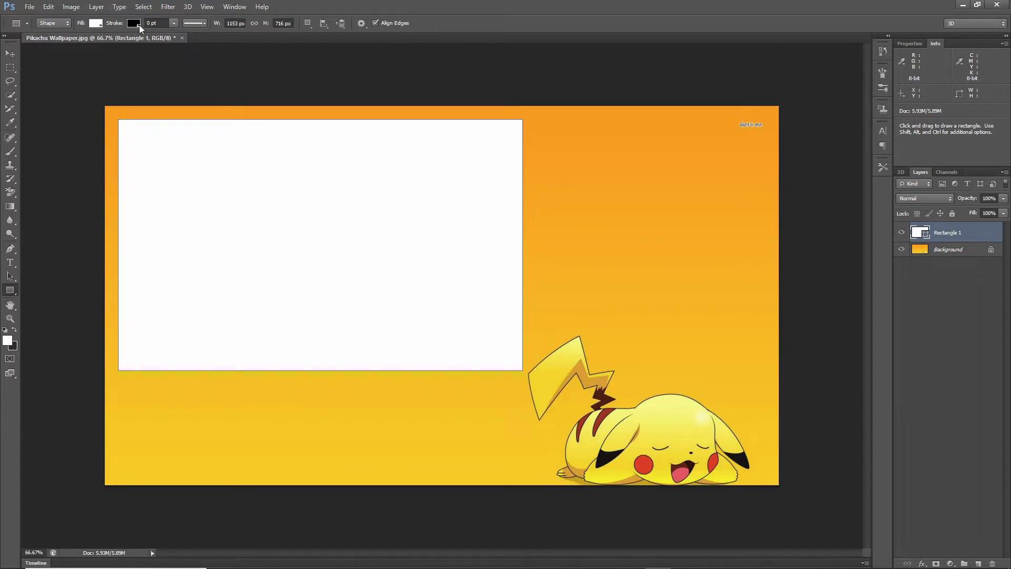
Give the large rectangle a black stroke 17.66 pt wide.
click(175, 24)
drag(190, 42, 191, 42)
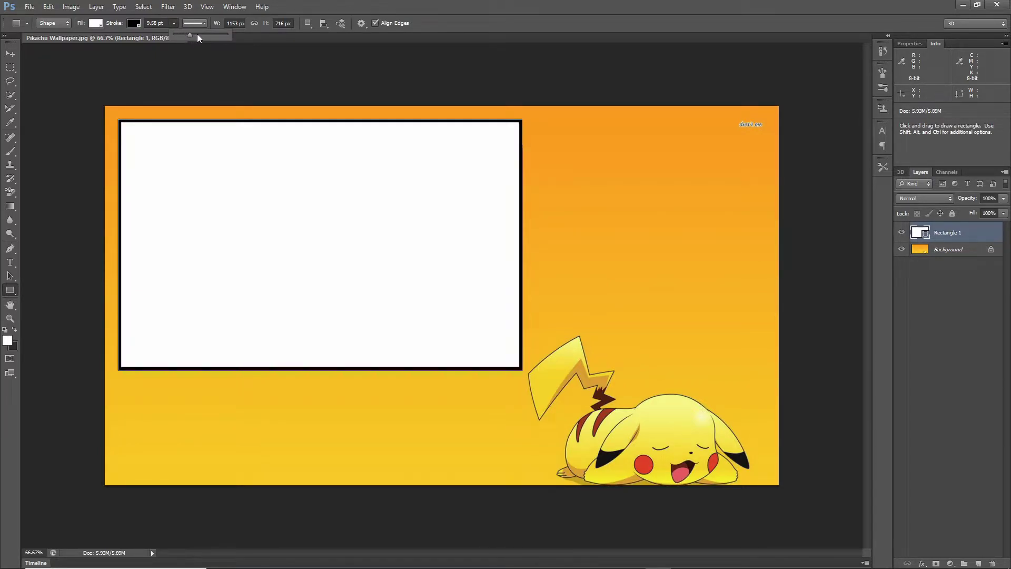
drag(189, 34, 196, 36)
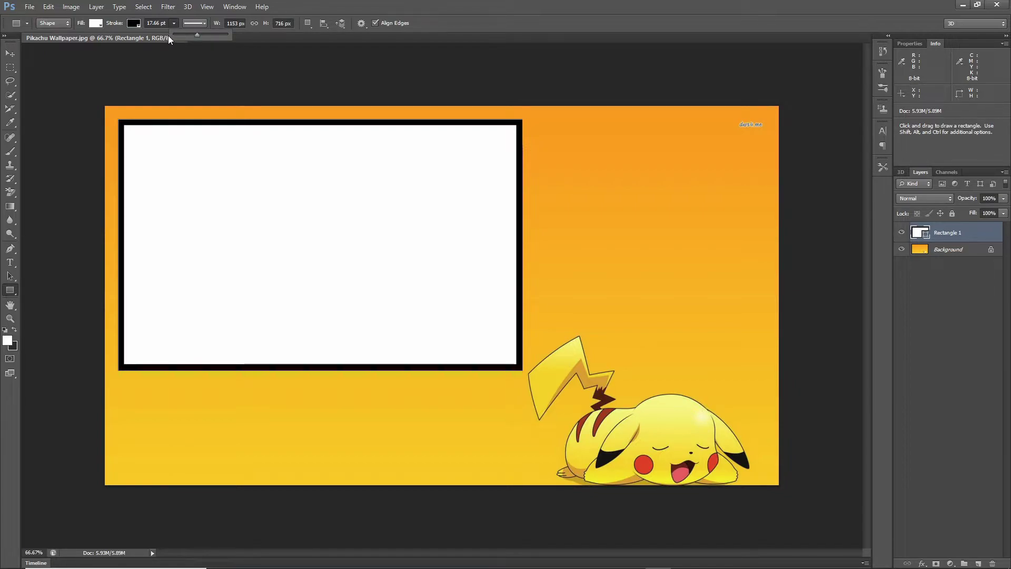
Draw a second white rectangle about 537 x 380 px with the same black stroke, to the right of the large one, and activate the Move tool.
click(12, 293)
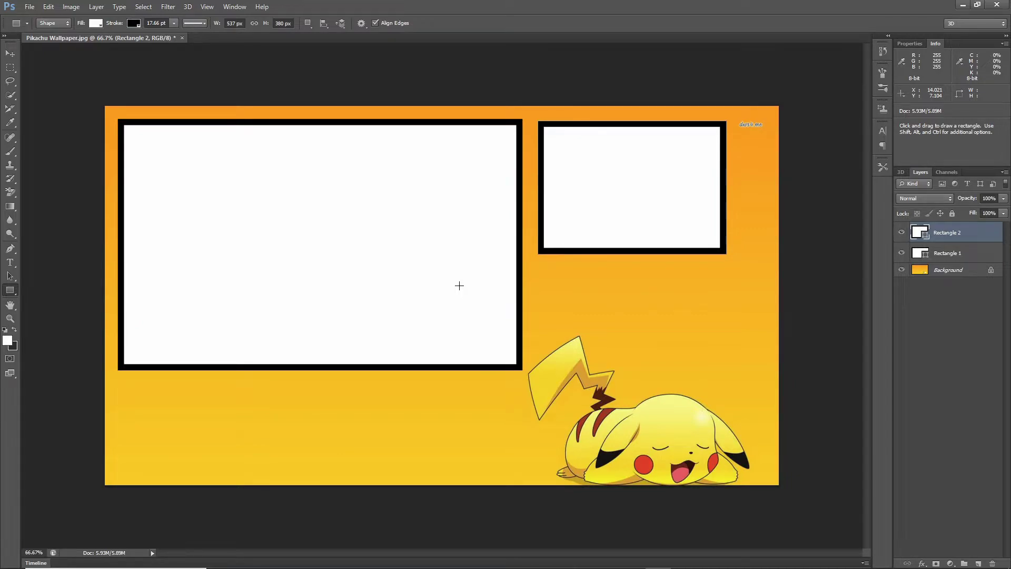
click(9, 53)
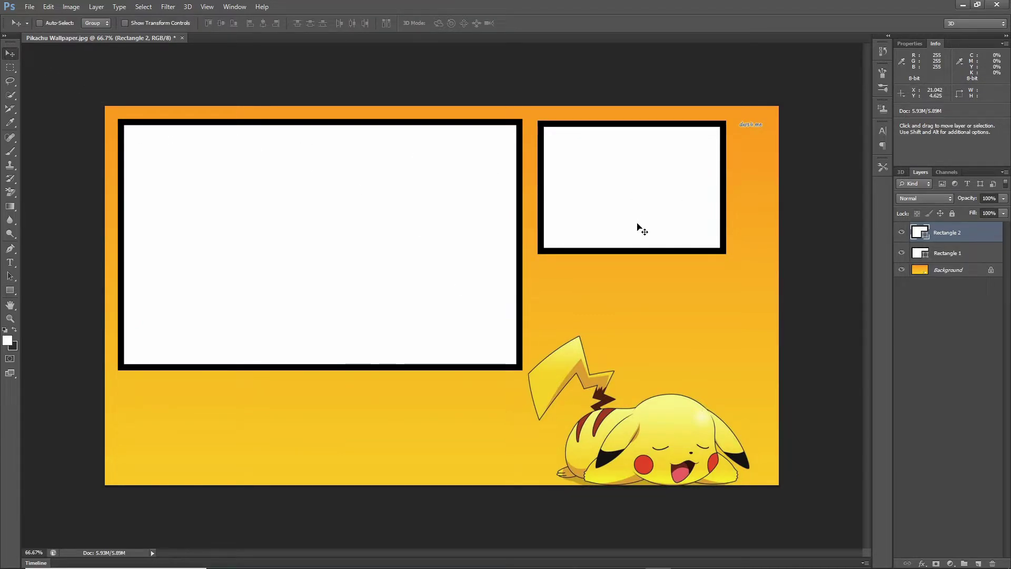
Move the smaller rectangle up so its top edge is level with the large rectangle's.
key(Up)
key(Up)
key(Up)
key(Up)
key(Up)
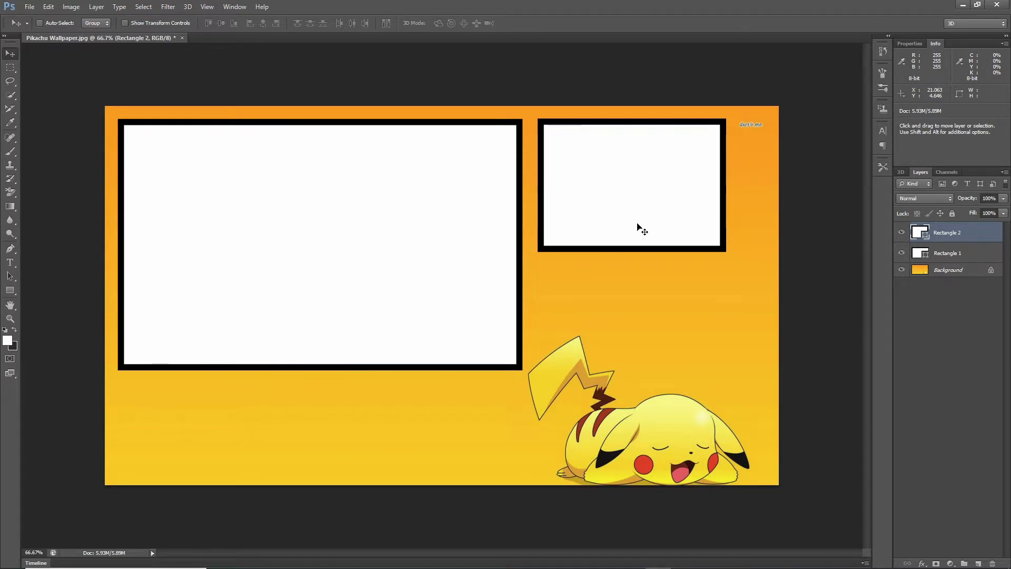
Compare the two rectangles' top edges at 200% and nudge the smaller one down 1 px to align them.
key(ctrl+minus)
key(ctrl+plus)
key(ctrl+plus)
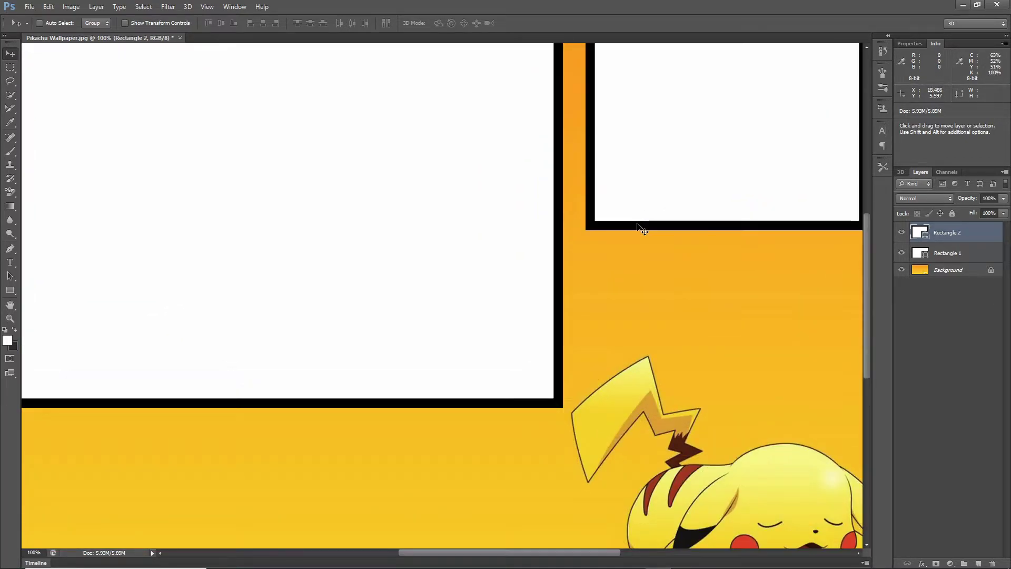
key(ctrl+plus)
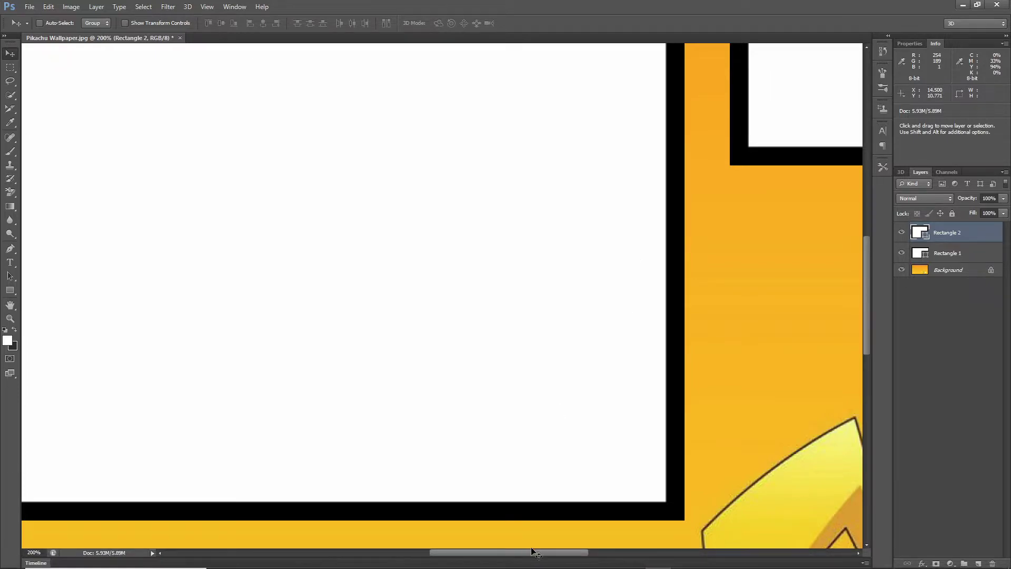
drag(534, 551, 594, 552)
scroll(511, 302, up, 5)
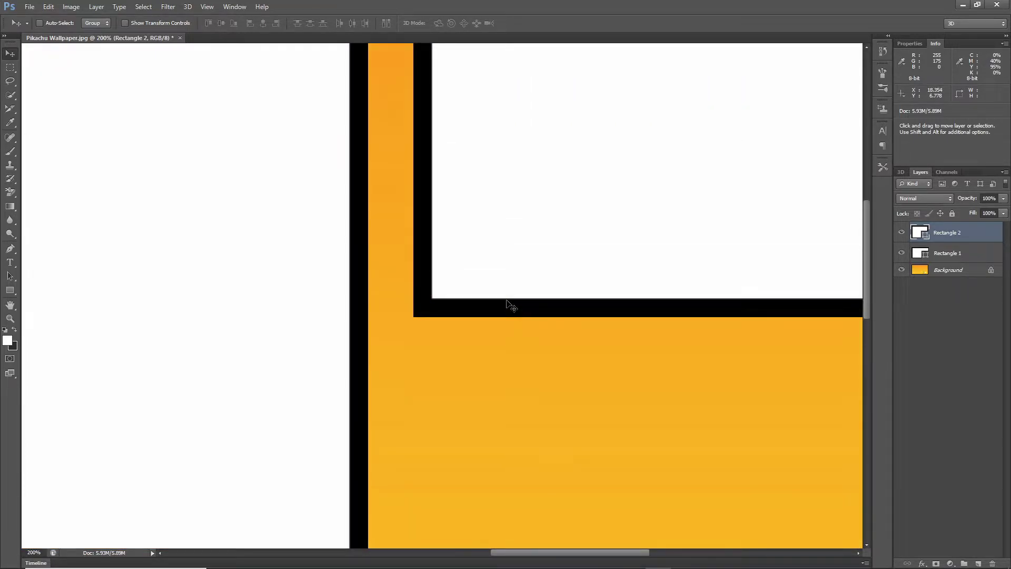
scroll(510, 302, up, 5)
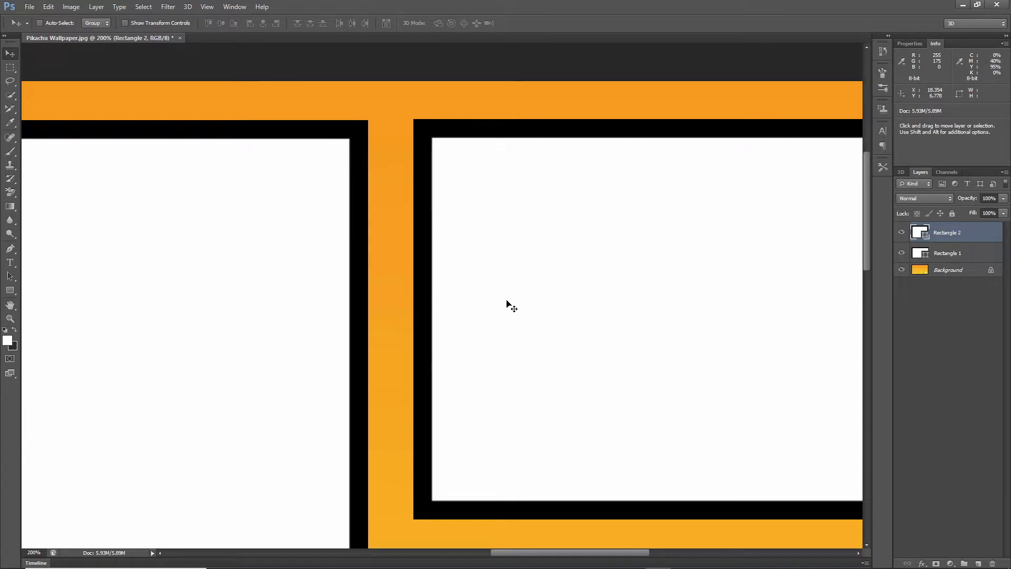
key(Down)
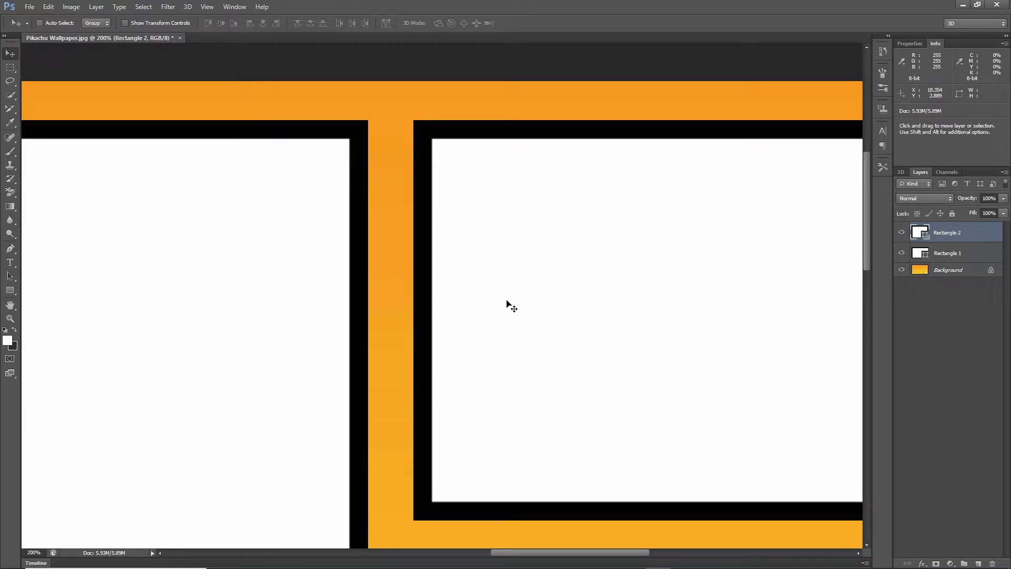
scroll(507, 300, right, 2)
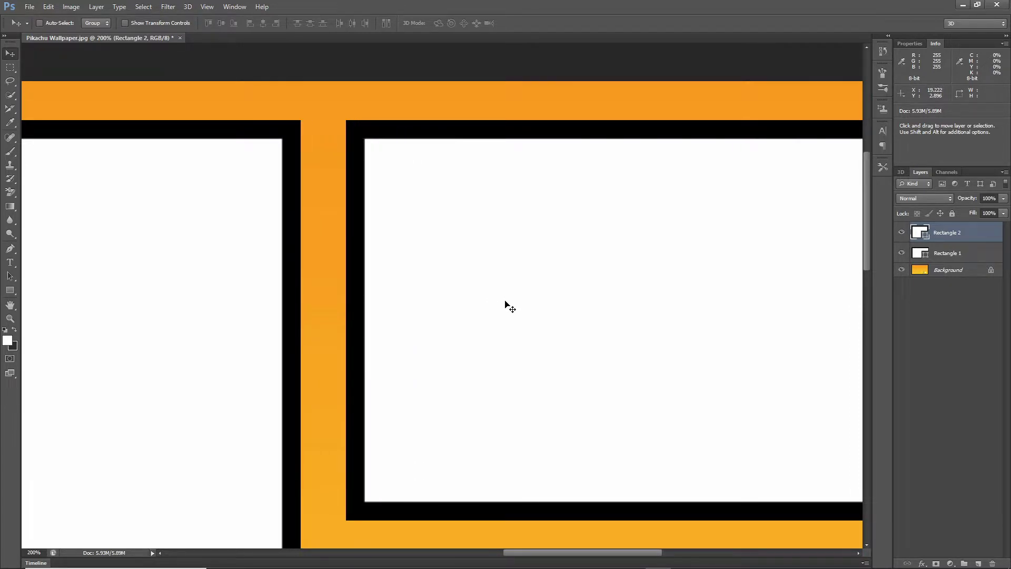
scroll(628, 300, right, 2)
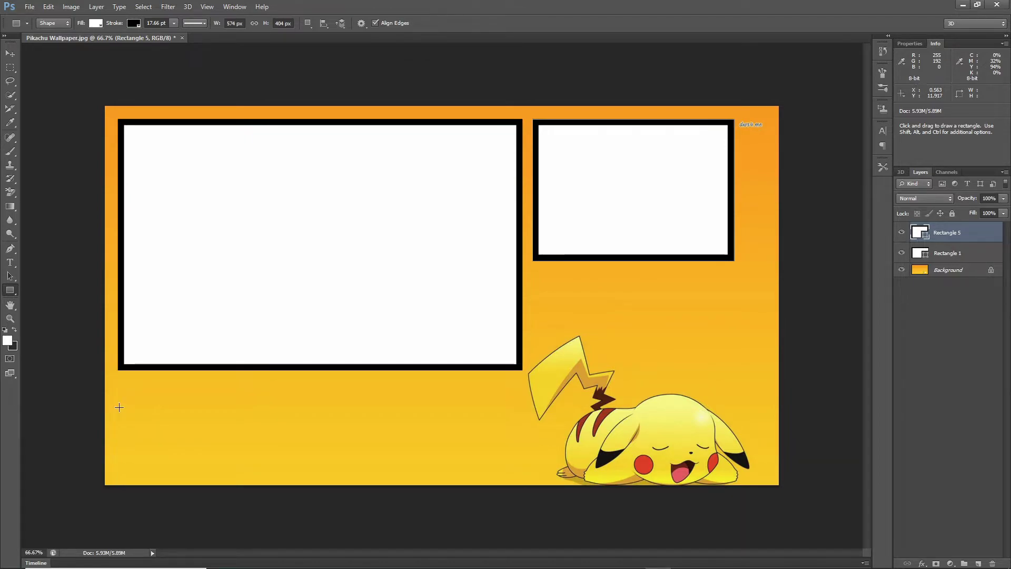
Draw a small white rectangle about 126 x 108 px below the large one's left end, with a 0 pt stroke.
drag(119, 407, 162, 445)
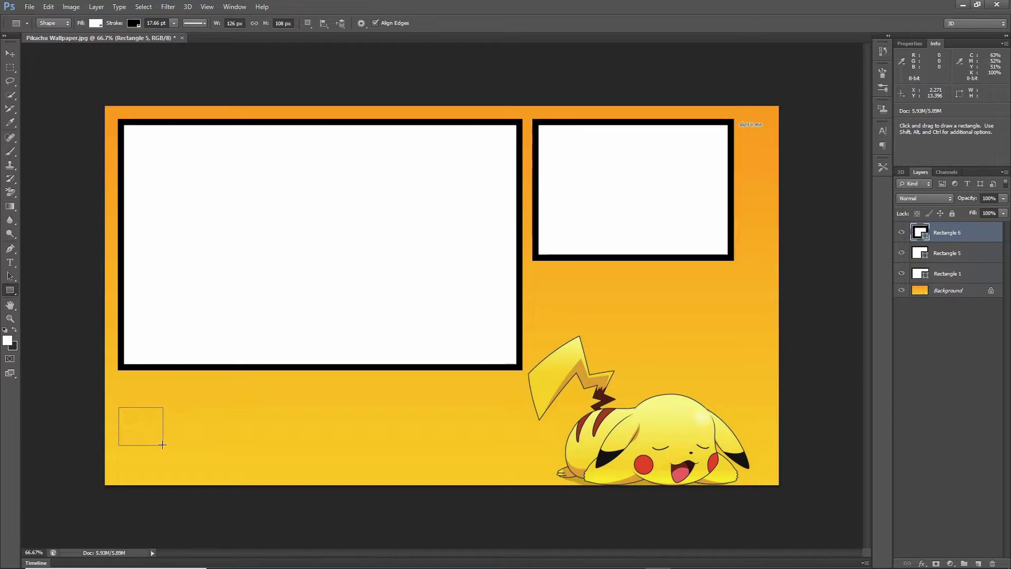
click(173, 23)
drag(174, 36, 94, 34)
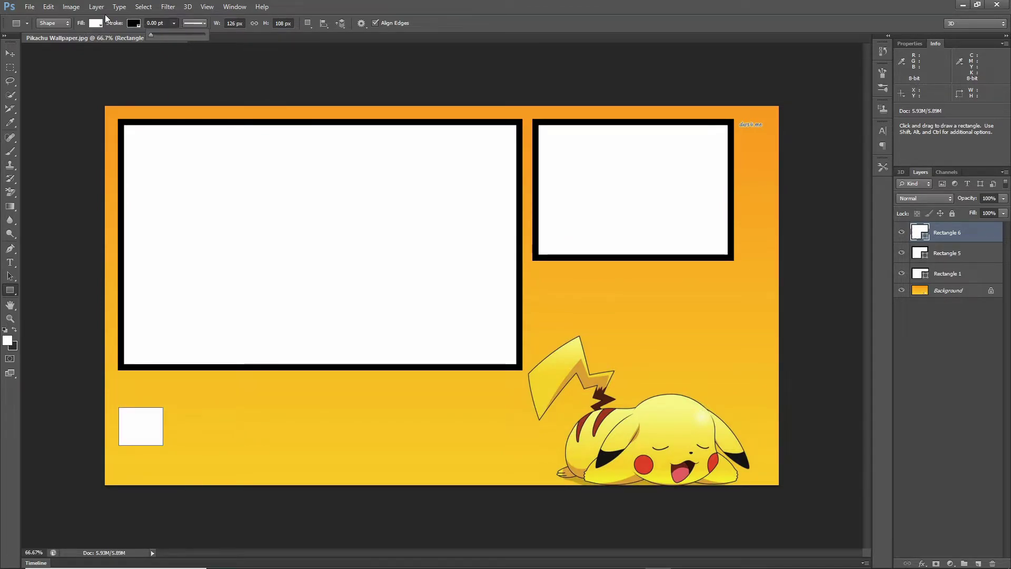
Set the small rectangle's width and height to 200 px.
click(243, 22)
text(200)
key(Tab)
text(200)
key(Tab)
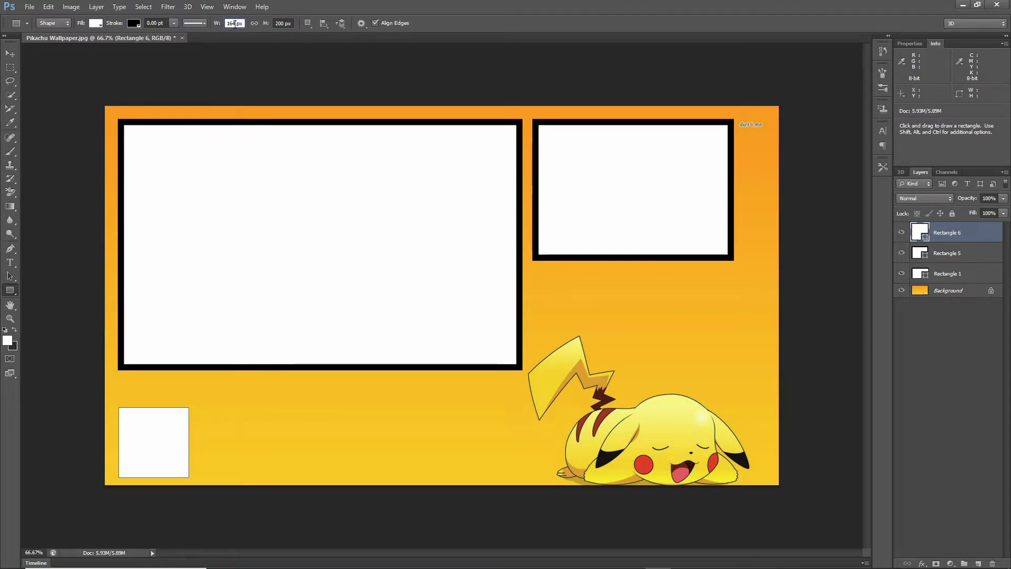
Resize the small square to 164 x 164 px.
key(Tab)
text(164)
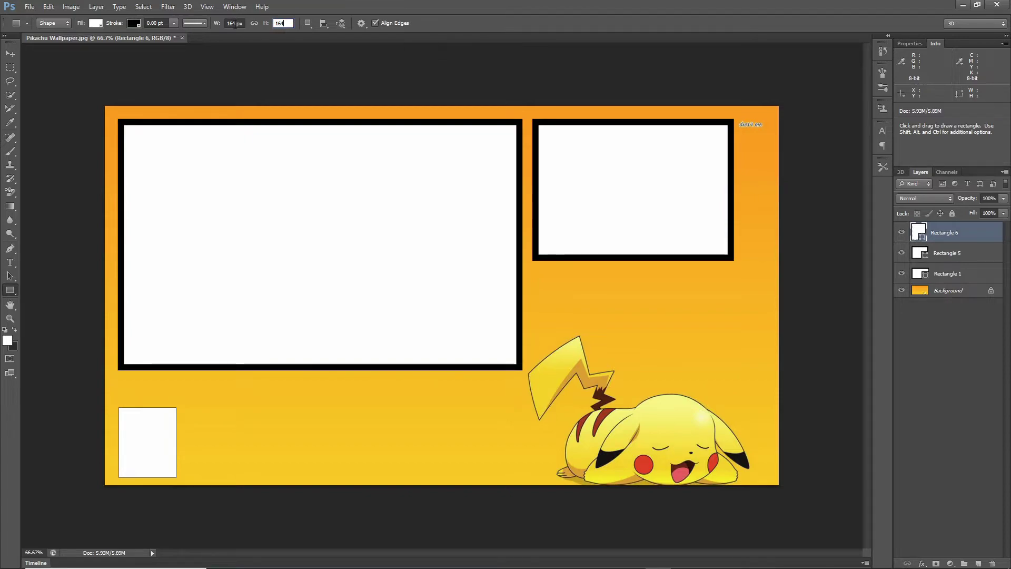
key(Return)
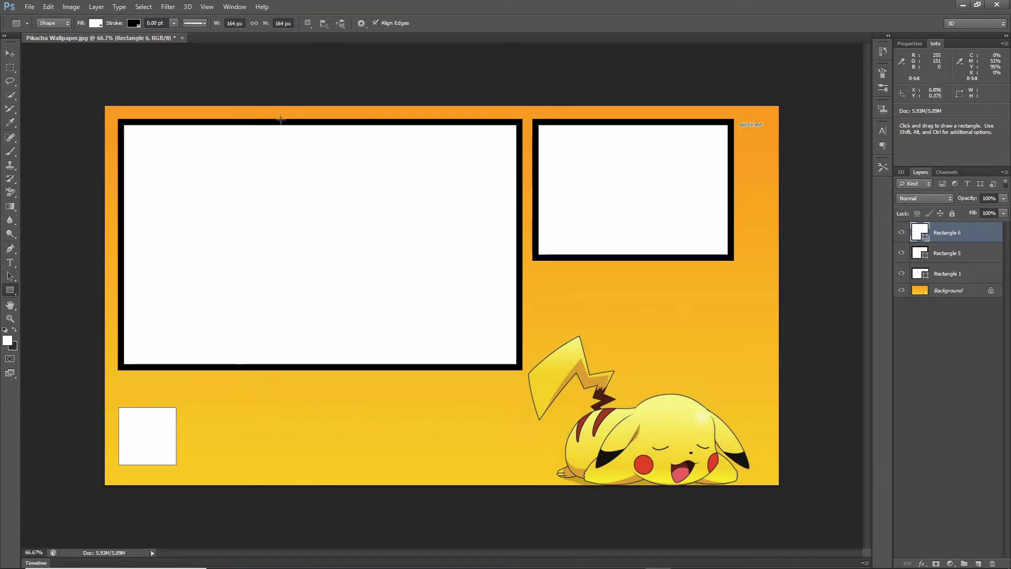
Duplicate the small square's layer and place the copy just to the right of the original, level with it.
right_click(954, 237)
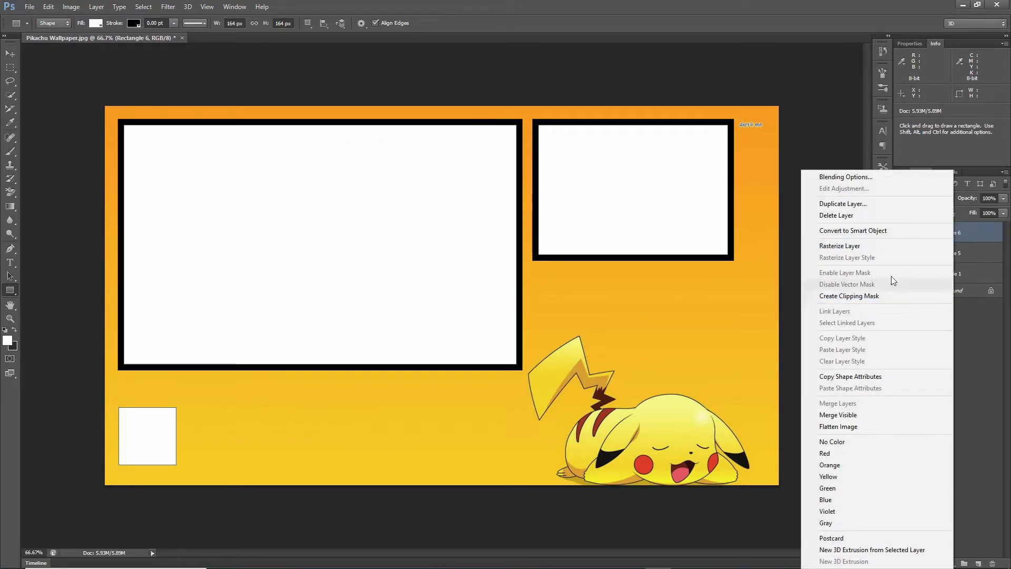
click(873, 208)
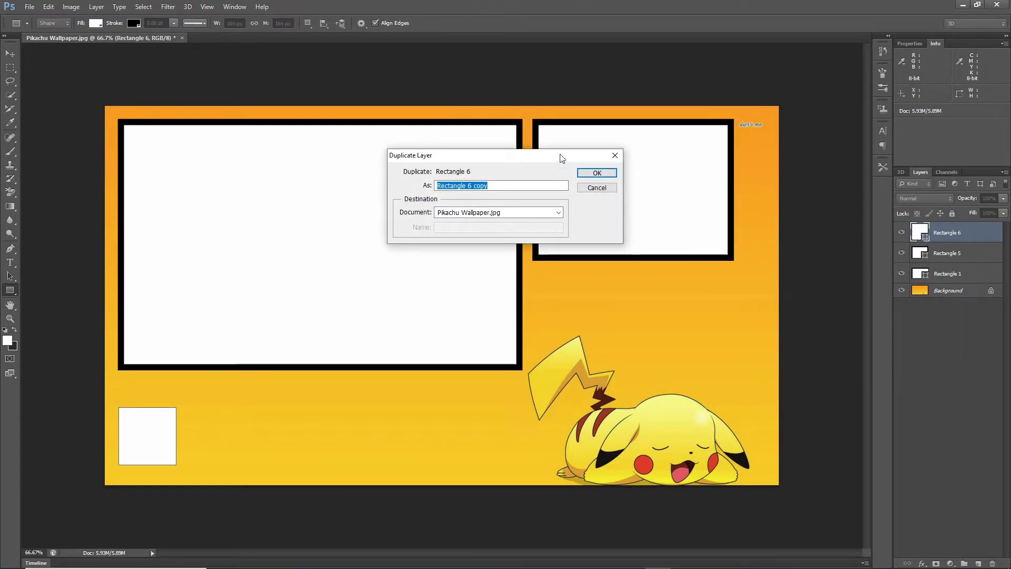
click(595, 173)
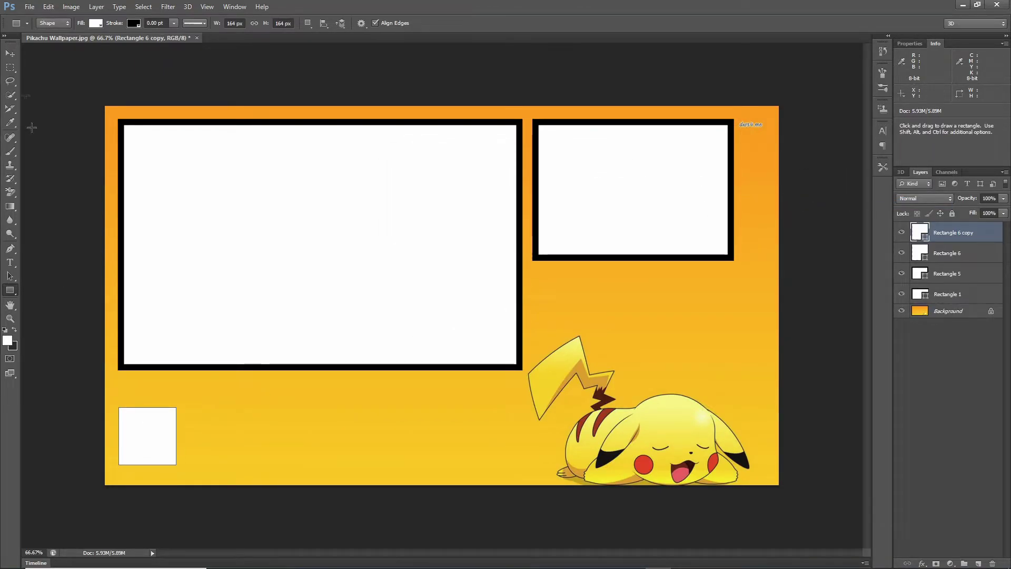
click(10, 51)
drag(147, 445, 208, 440)
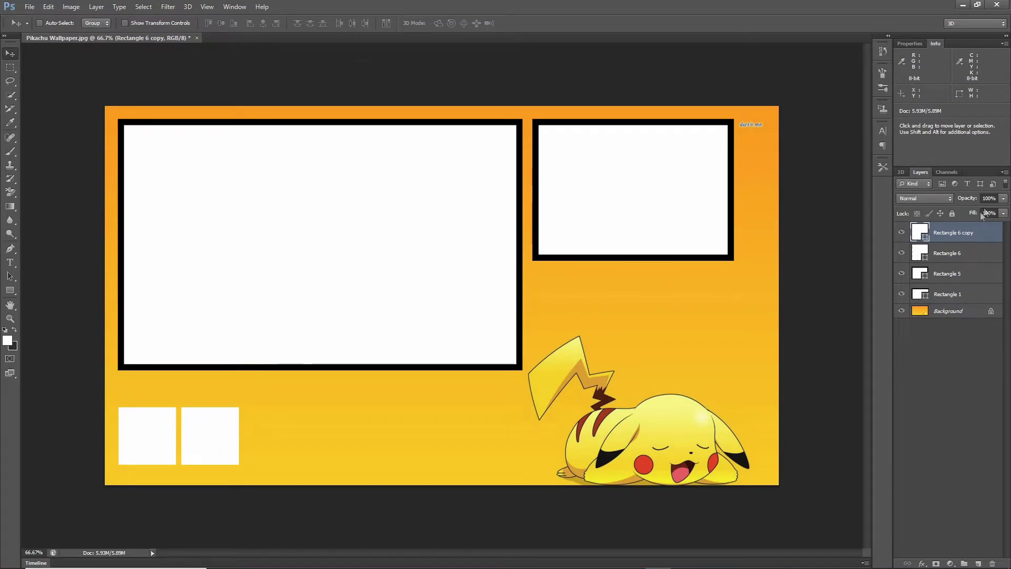
Duplicate the second square and place the copy beside it as the third in the row.
right_click(966, 234)
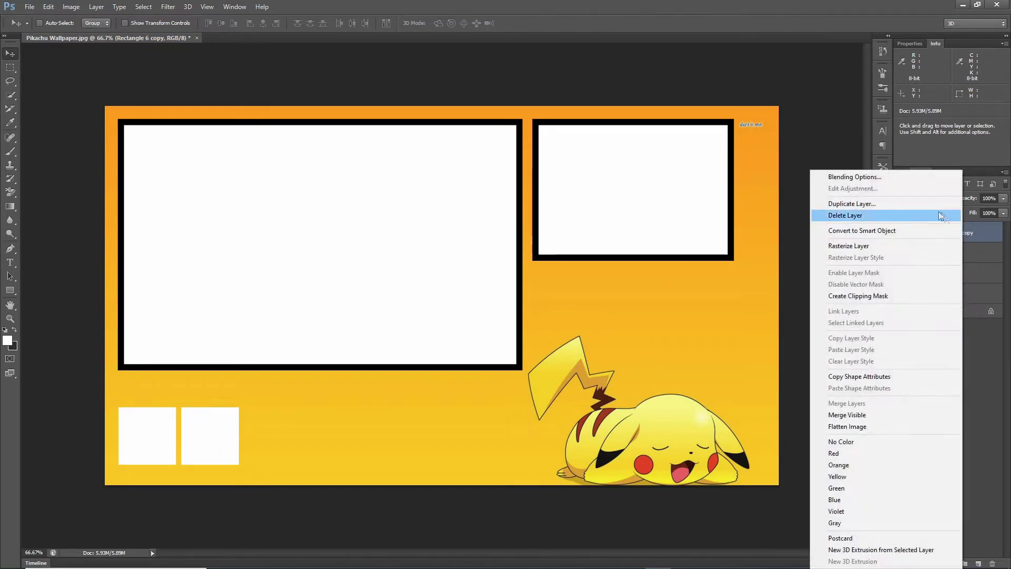
click(886, 206)
key(Return)
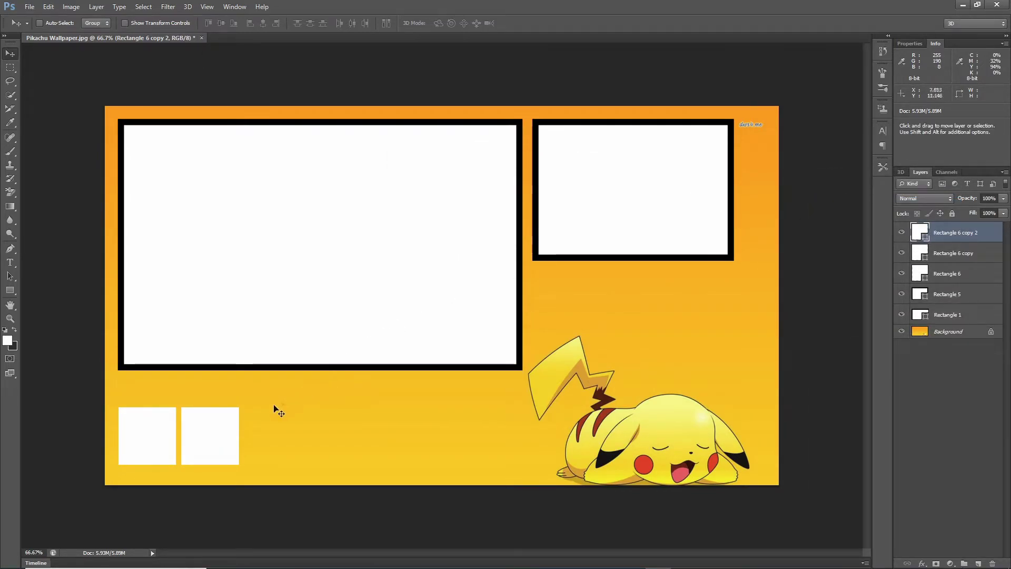
drag(232, 428, 294, 428)
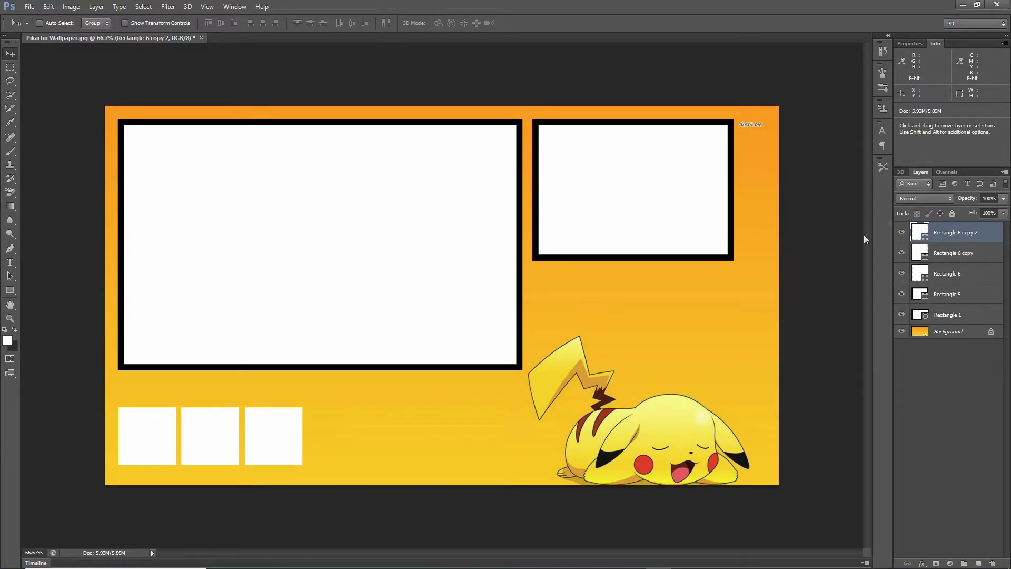
Duplicate the third square and place the copy beside it as the fourth in the row.
right_click(974, 230)
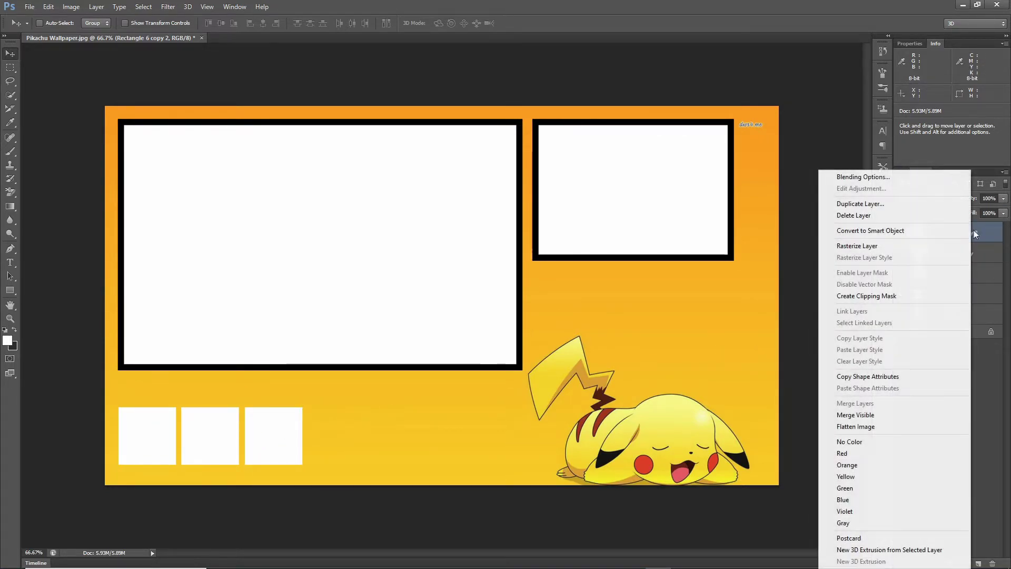
click(884, 205)
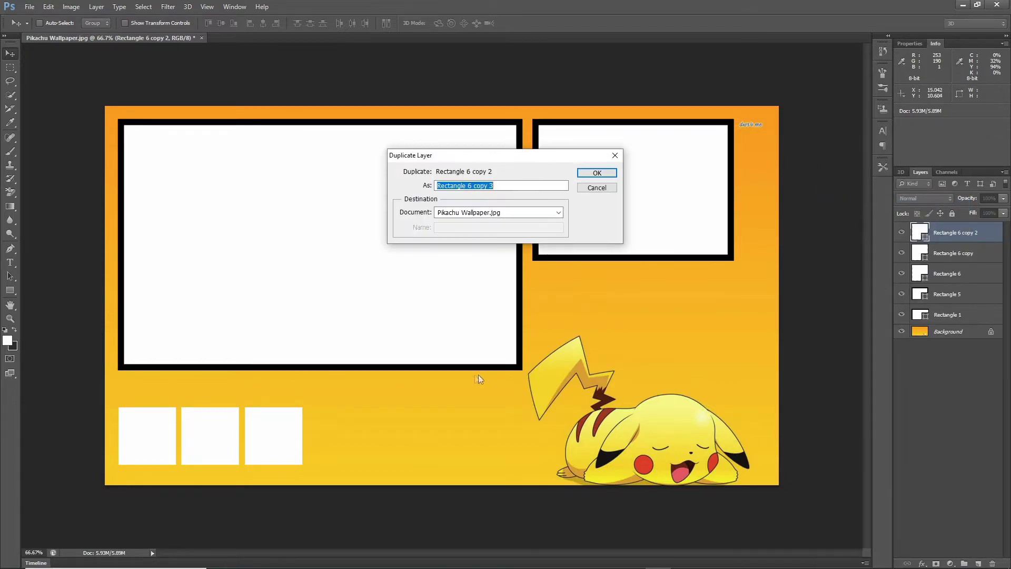
click(591, 173)
drag(289, 432, 351, 431)
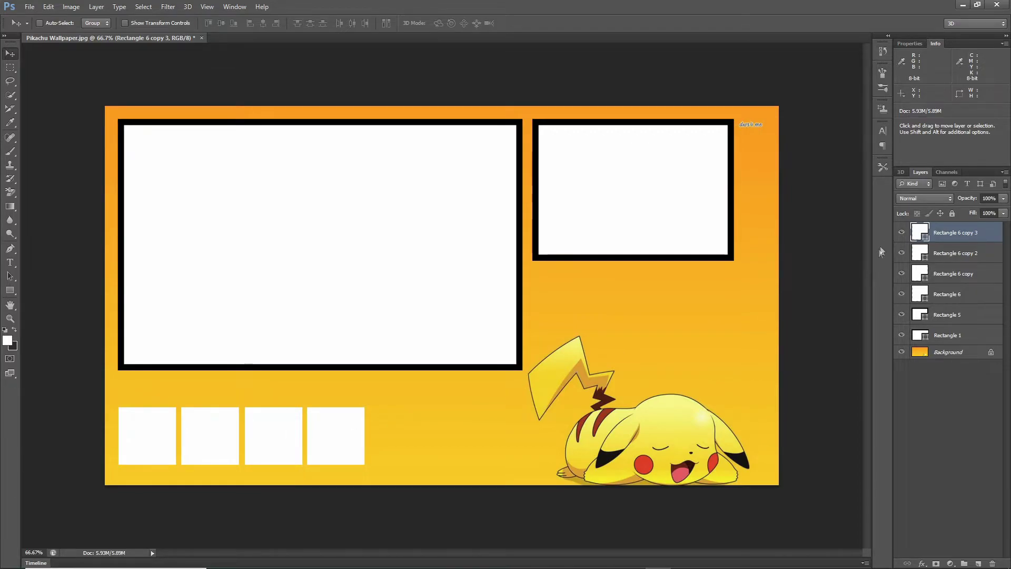
Duplicate the fourth square and place the copy beside it as the fifth in the row.
right_click(938, 235)
click(837, 199)
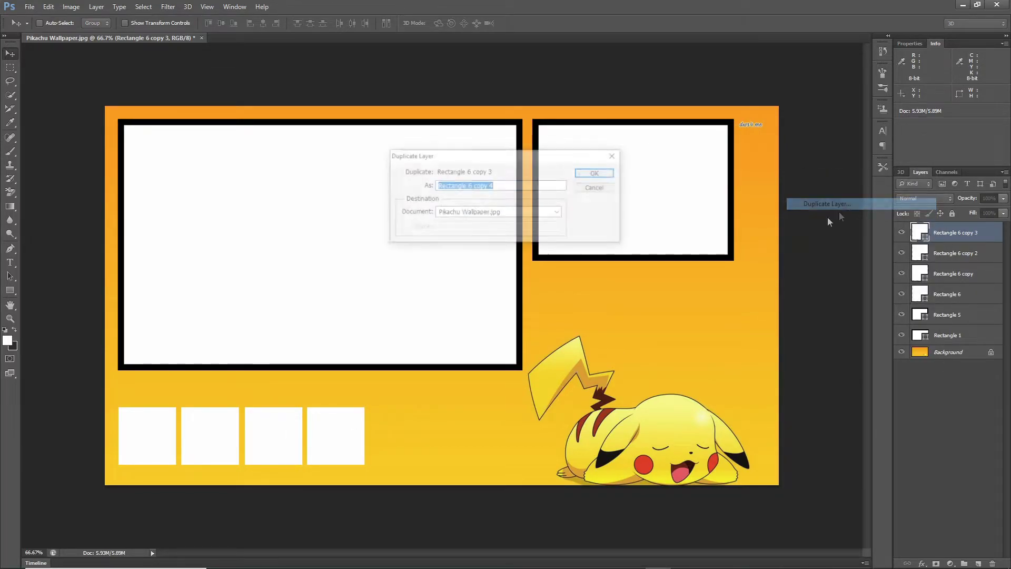
click(595, 173)
drag(345, 451, 416, 445)
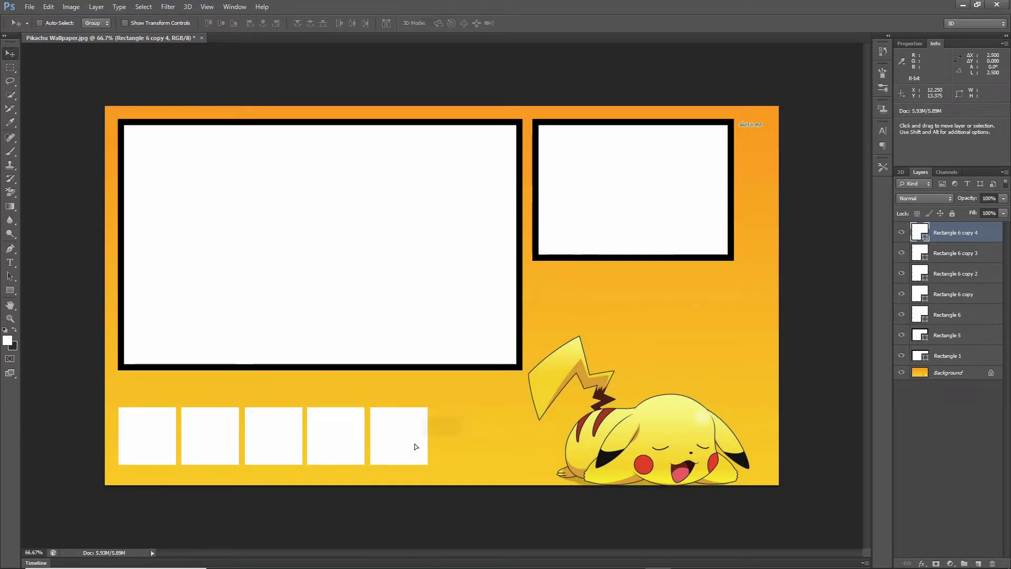
Duplicate the fifth square and place the copy beside it as the sixth in the row.
right_click(941, 239)
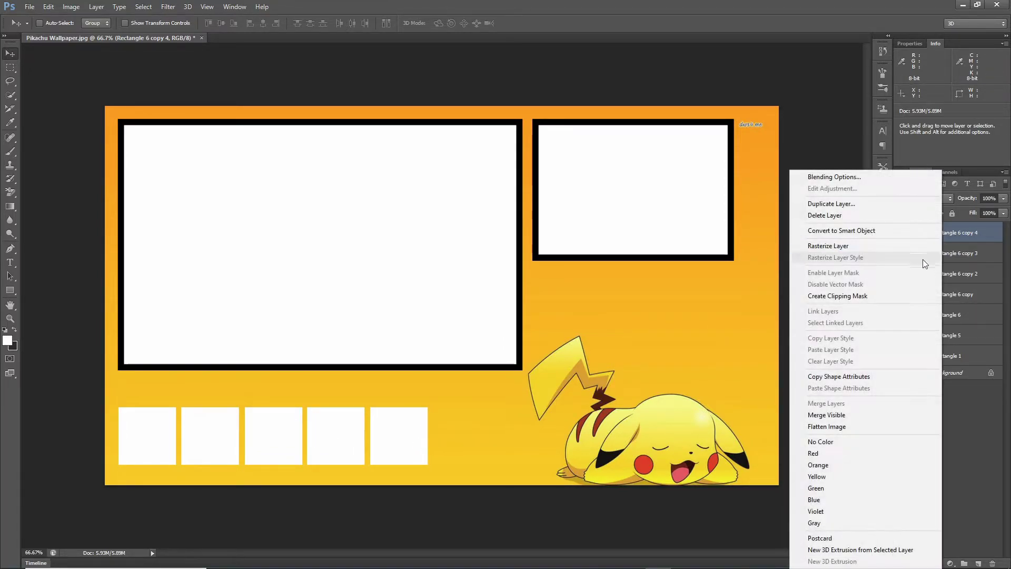
click(836, 202)
click(597, 173)
drag(411, 439, 473, 438)
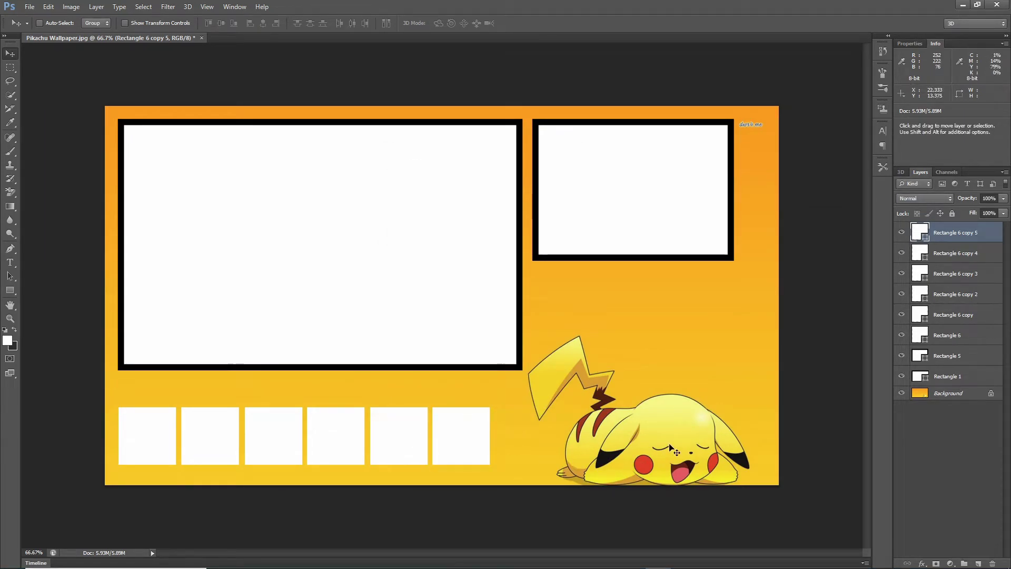
Examine the spacing of the six squares at 100% and go through their layers one by one from the first square.
key(ctrl+plus)
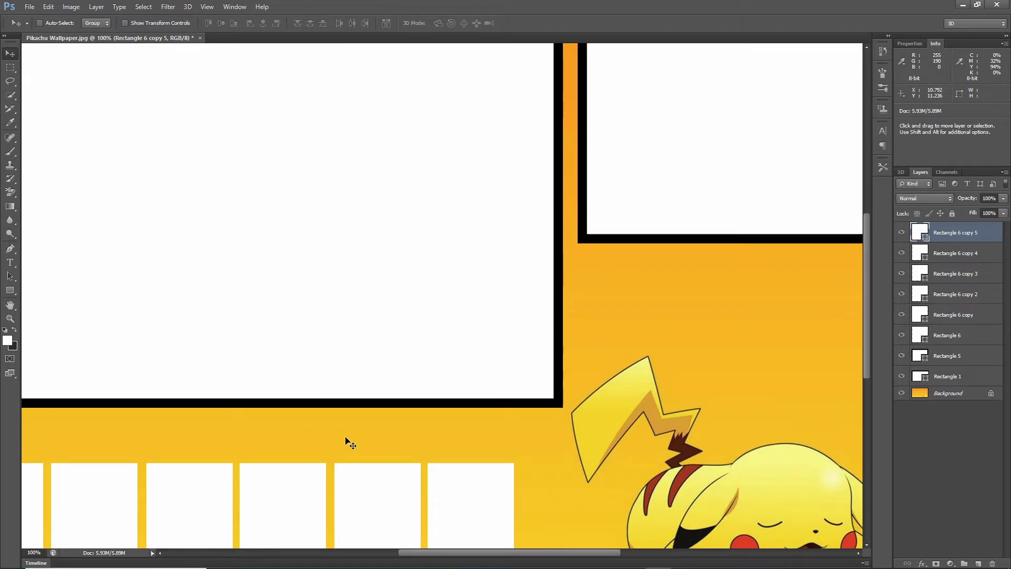
scroll(348, 448, down, 3)
drag(448, 553, 377, 552)
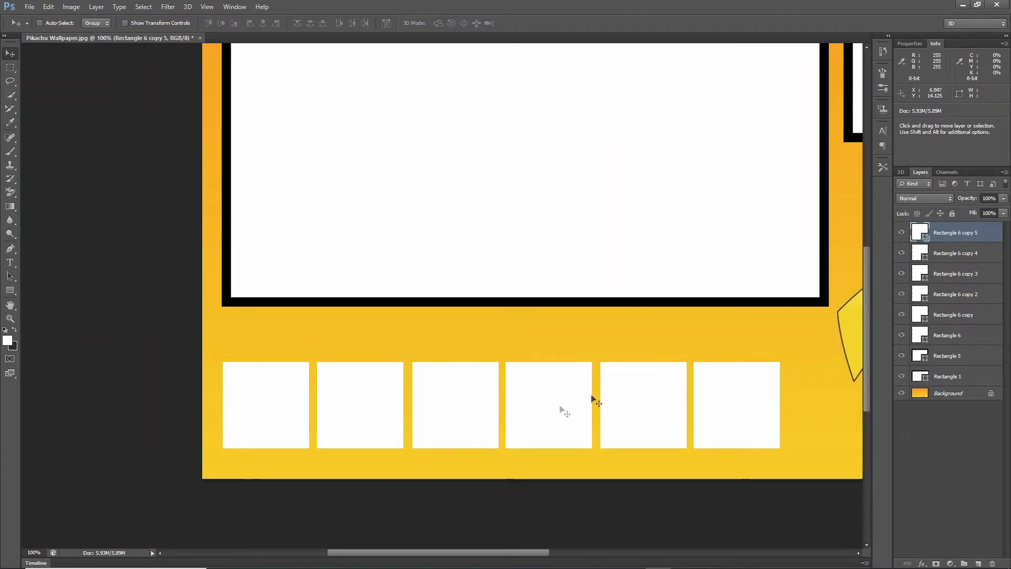
click(945, 327)
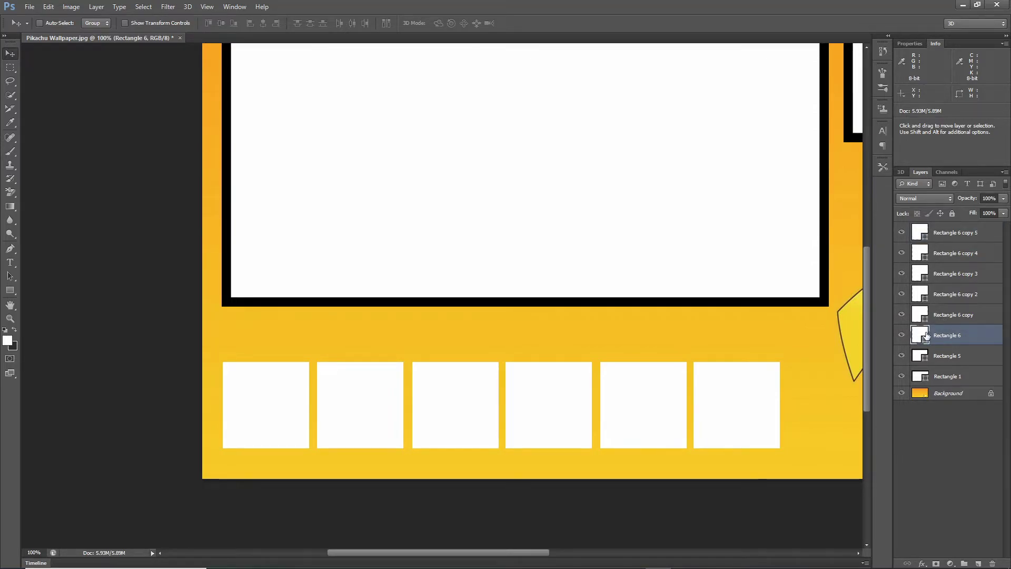
click(943, 315)
click(944, 293)
click(946, 273)
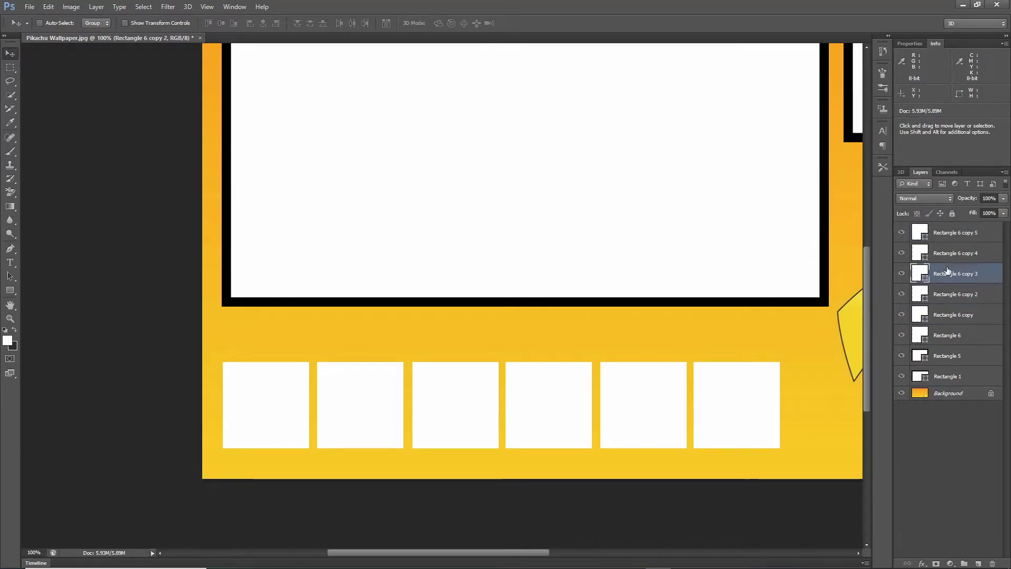
click(947, 254)
click(948, 235)
click(952, 333)
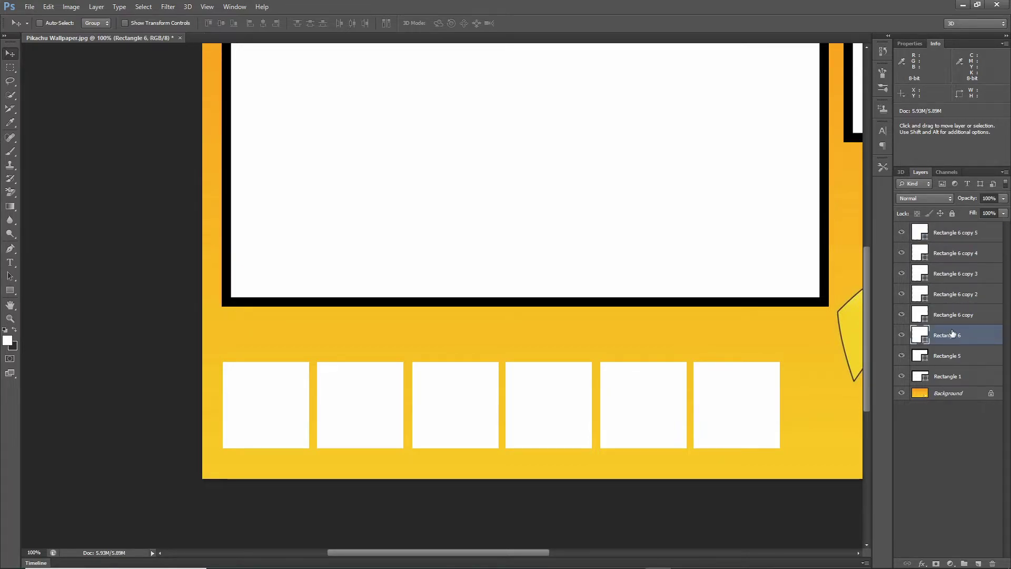
Nudge the second square 1 px left, keeping it level with the first.
click(953, 316)
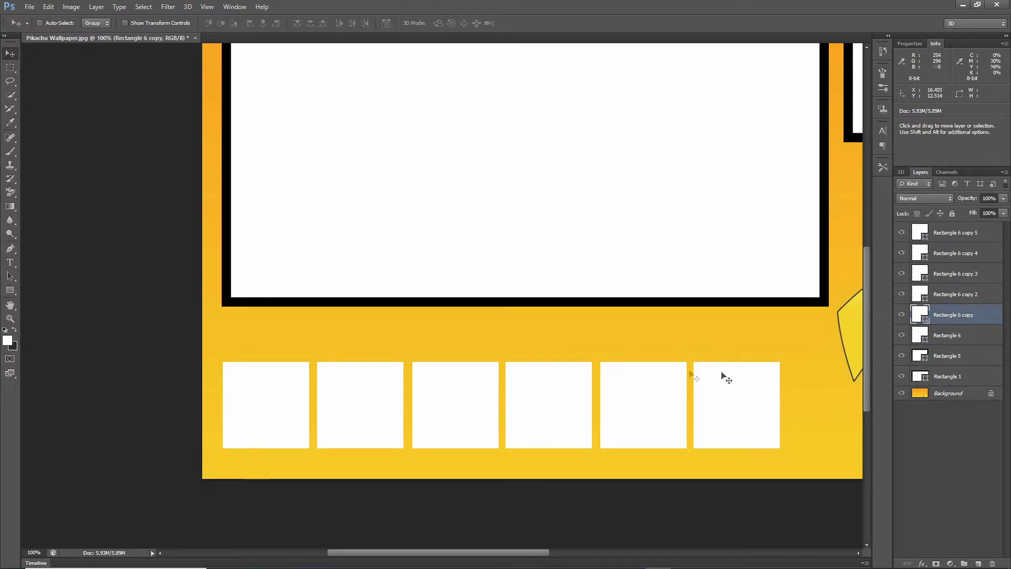
key(Left)
key(Right)
key(Down)
key(Up)
key(Left)
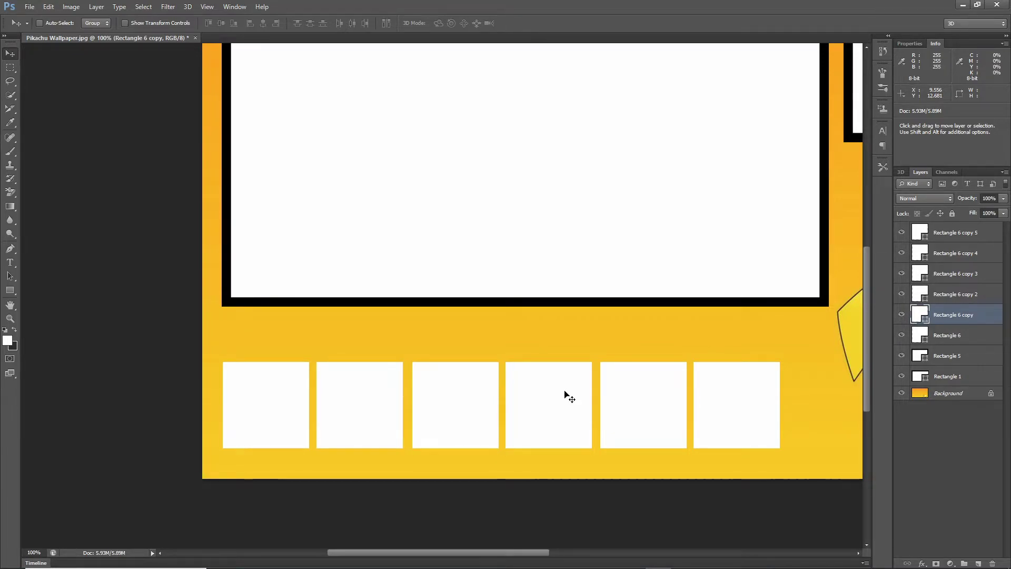
Nudge the third square 3 px left so its gap matches the one between the first two squares.
key(alt+bracketright)
key(Left)
key(Left)
key(Left)
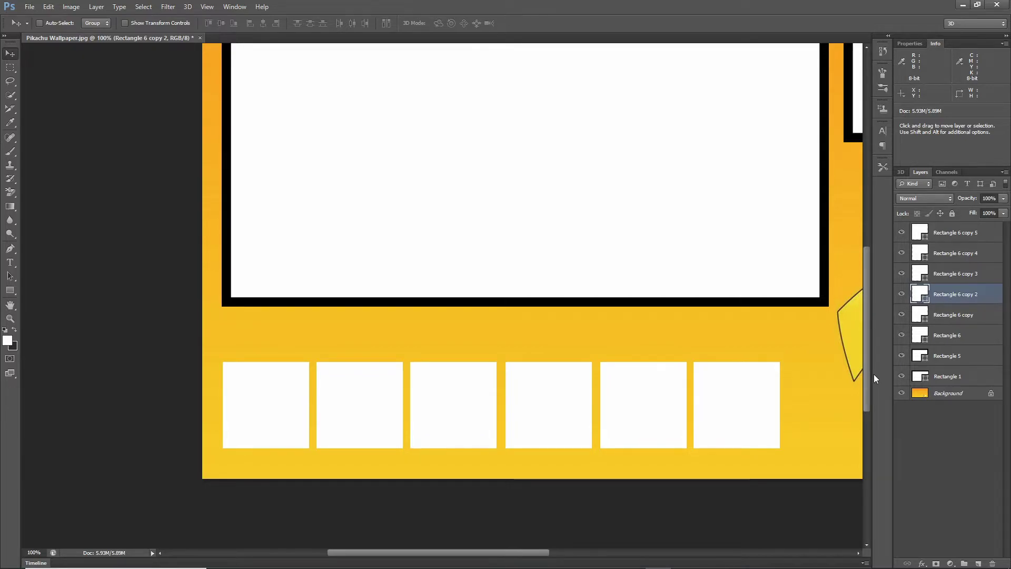
Nudge the fourth square a few pixels left so its gap to the third matches the earlier gaps.
click(940, 276)
key(Left)
key(Left)
key(Left)
key(Left)
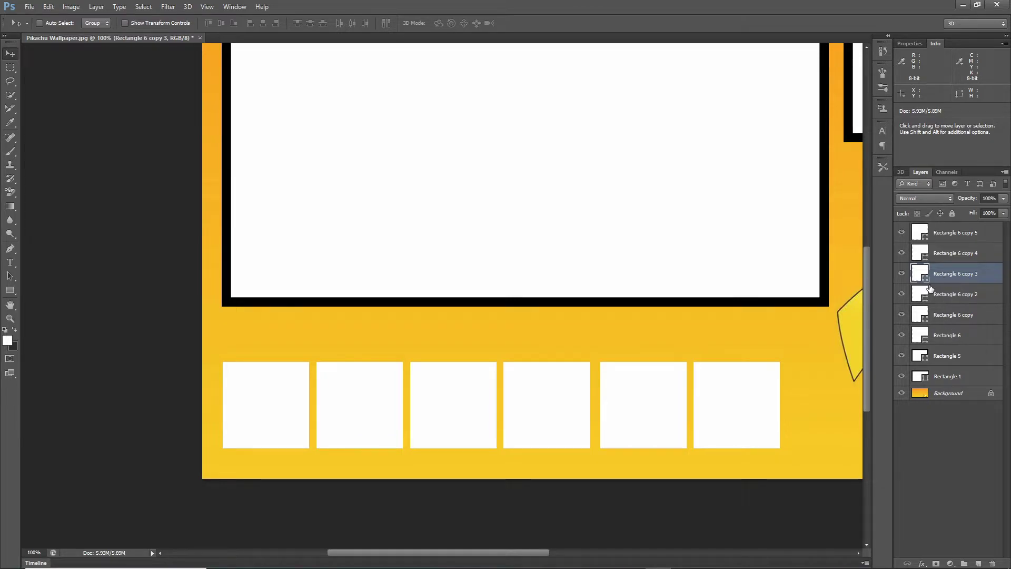
Nudge the fifth and sixth squares left by a few pixels to even out the remaining gaps in the row.
click(947, 258)
key(Left)
key(Left)
key(Left)
key(Left)
click(946, 232)
key(Left)
key(Left)
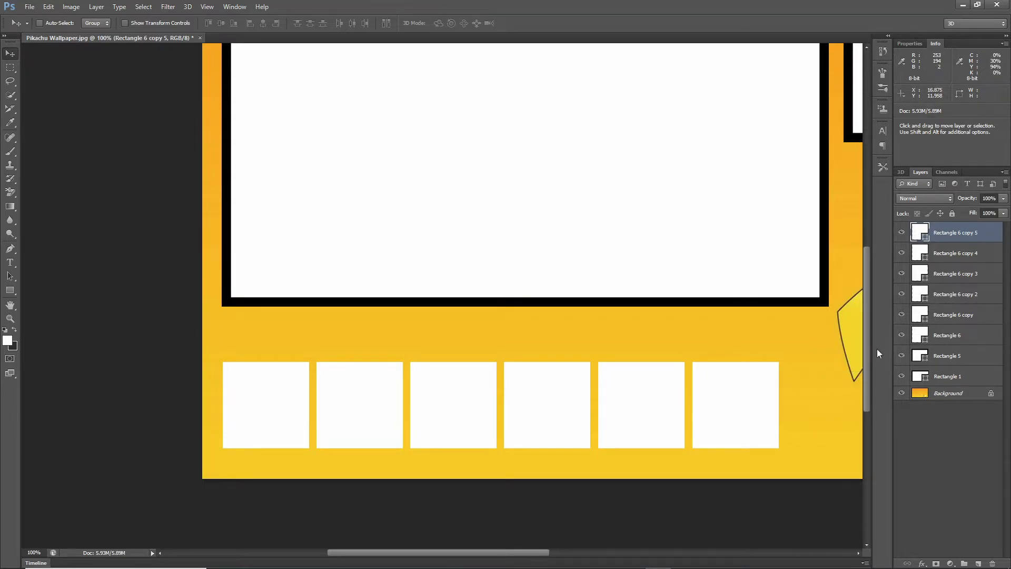
Move the first square straight down a little, closer to the lower edge of the canvas.
click(939, 335)
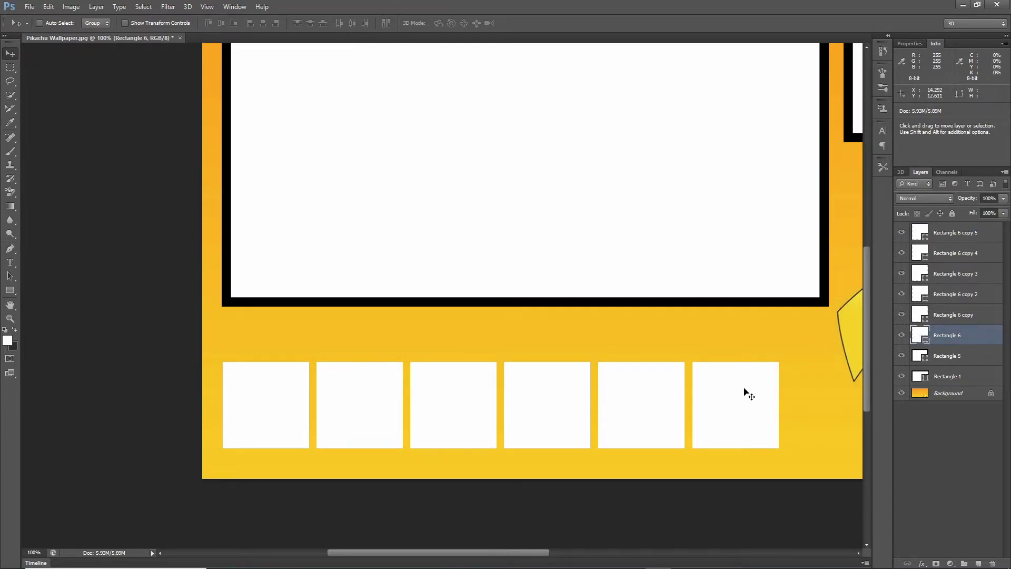
key(Down)
key(Down)
key(Down)
key(Down)
key(Down)
key(Down)
key(Down)
key(Down)
key(Down)
key(Down)
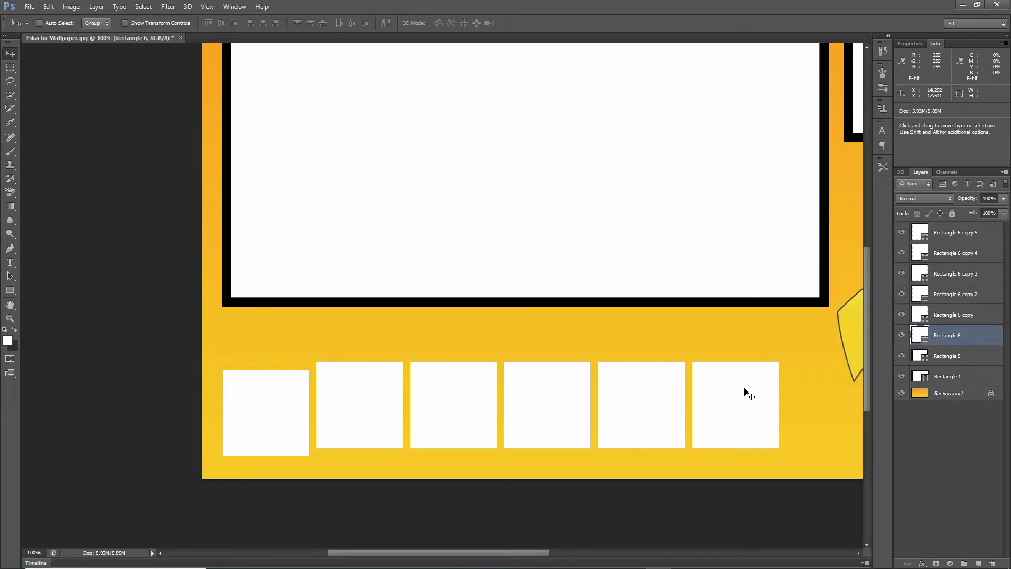
Move the second square straight down to line up with the lowered first square.
click(946, 316)
key(Down)
key(Down)
key(Down)
key(Down)
key(Down)
key(Down)
key(Down)
key(Down)
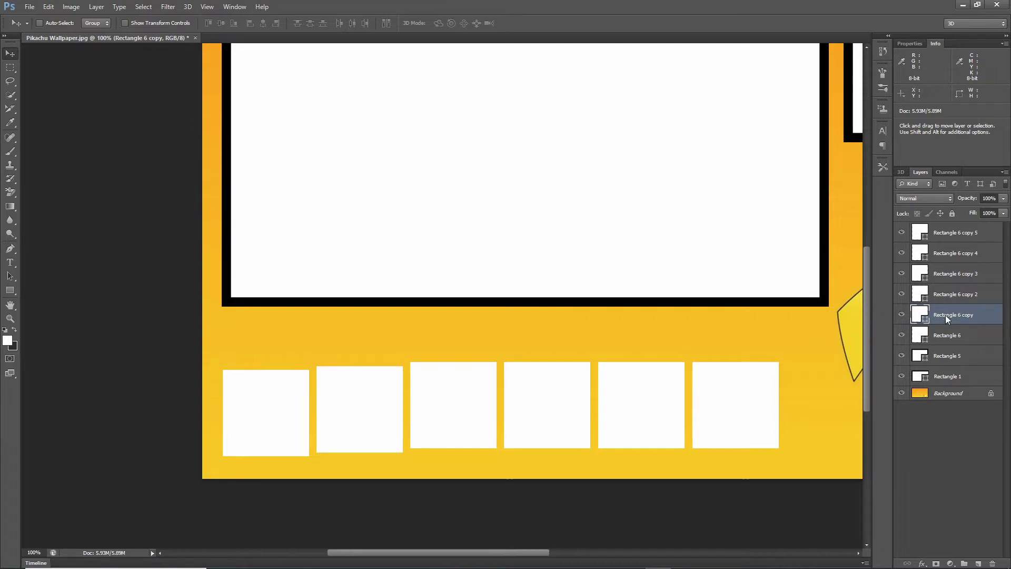
Move the third square straight down to line up with the first two squares.
click(974, 295)
key(Down)
key(Down)
key(Down)
key(Down)
key(Down)
key(Down)
key(Down)
key(Down)
key(Down)
key(Down)
key(Down)
Select only the fourth square's layer and move the square down level with the third.
shift+click(972, 275)
click(972, 276)
key(Down)
key(Down)
key(Down)
key(Down)
key(Down)
key(Down)
key(Down)
key(Down)
key(Down)
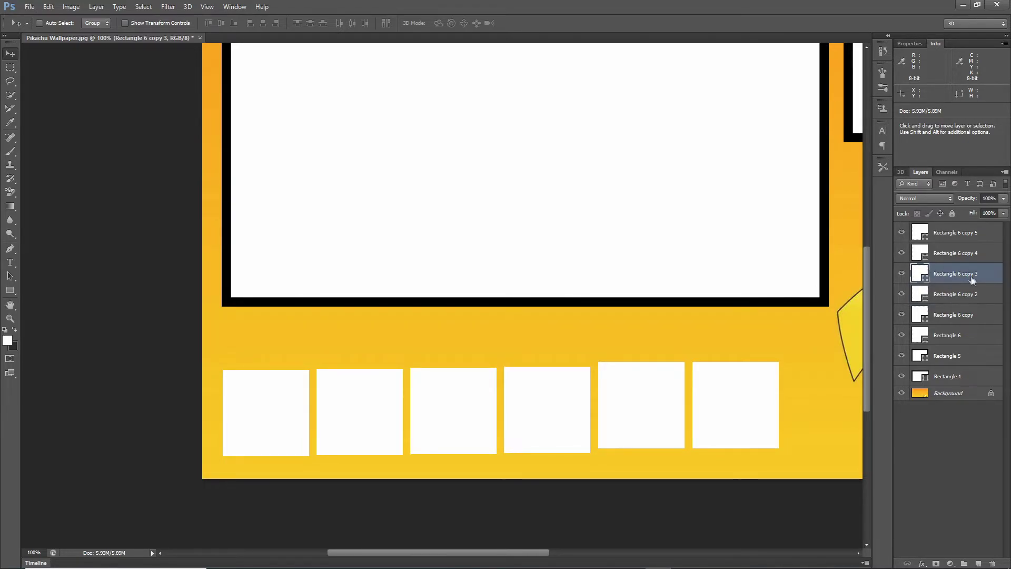
Move the fifth square straight down to sit level with the fourth.
click(963, 258)
key(Down)
key(Down)
key(Down)
key(Down)
key(Down)
key(Down)
key(Down)
key(Down)
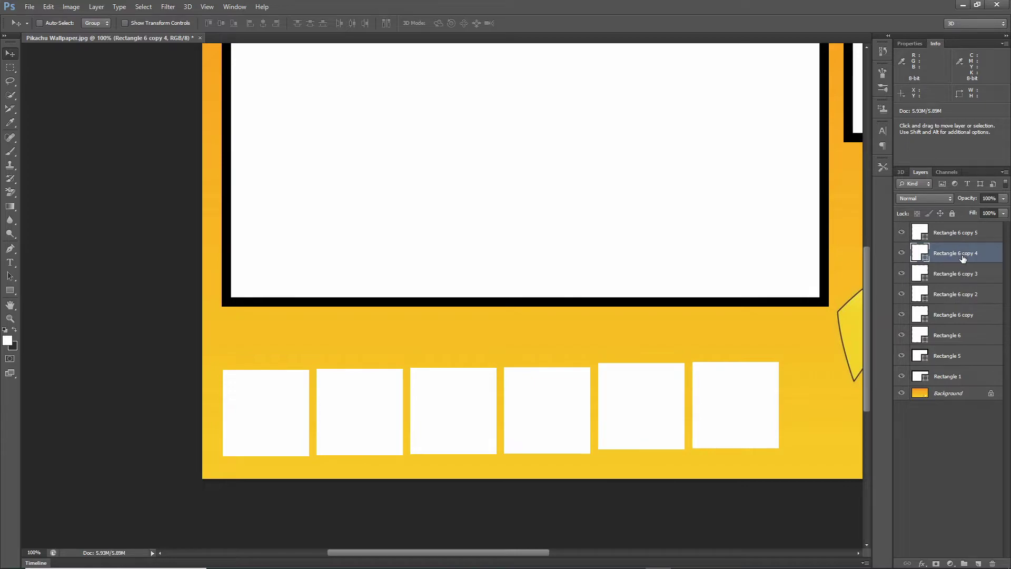
key(Down)
key(Down)
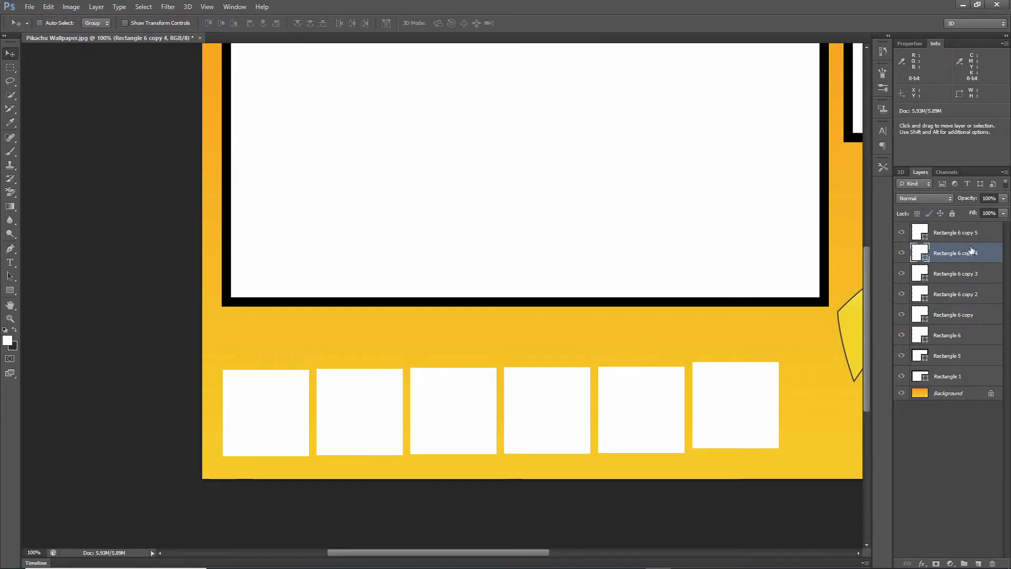
Move the sixth square straight down to sit level with the fifth, completing the lowered row.
click(964, 233)
key(Down)
key(Down)
key(Down)
key(Down)
key(Down)
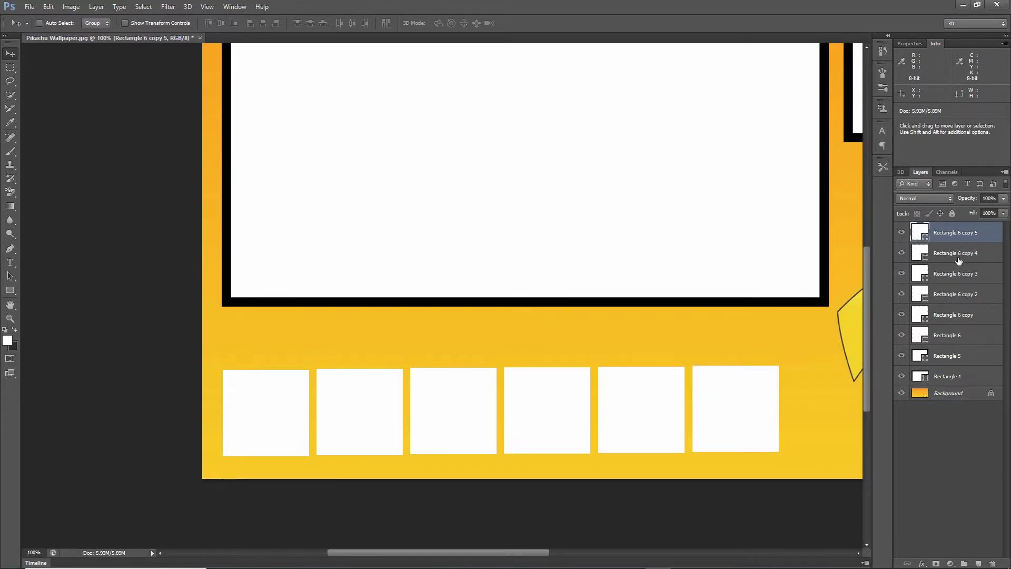
key(Down)
Add the text "Party" in 36 pt Pokemon Solid above the first square, below the large box.
click(10, 262)
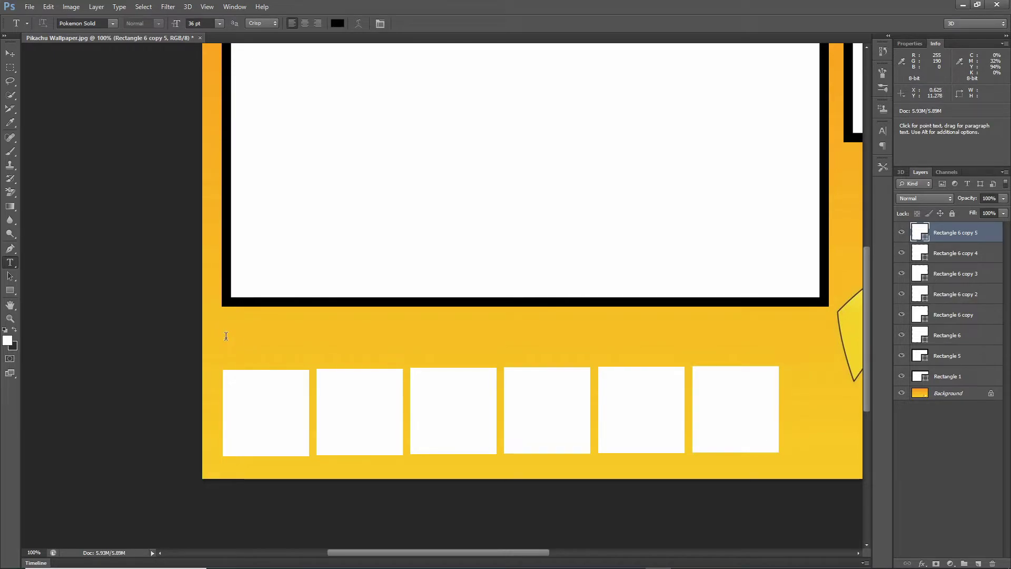
click(231, 343)
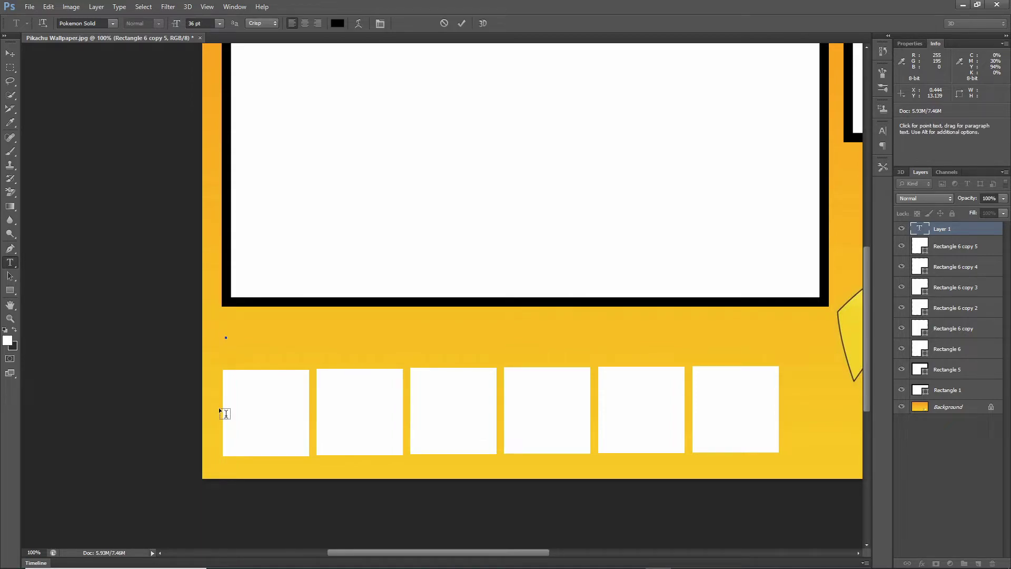
text(Party)
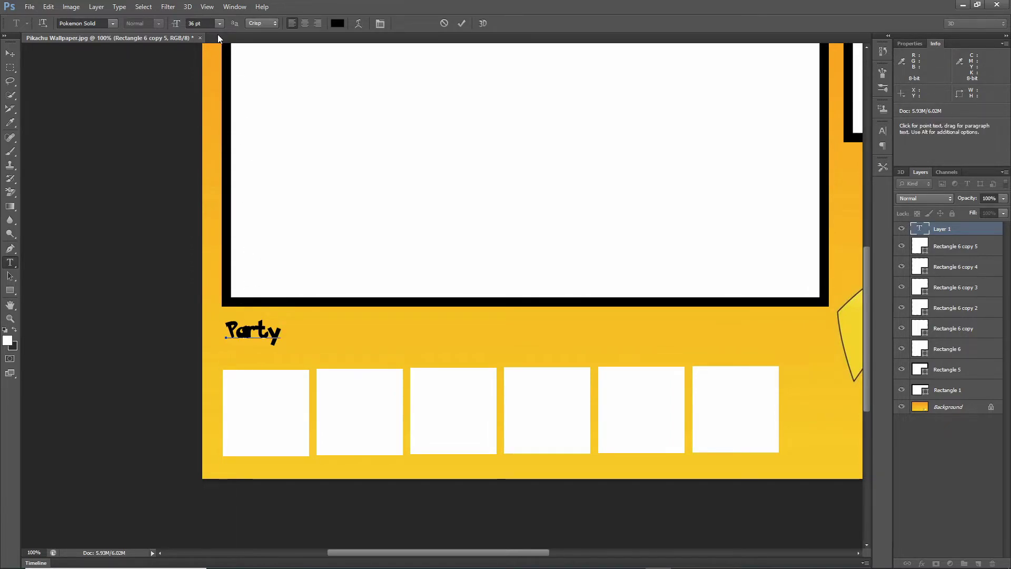
Select the whole word "Party" and enlarge it to 72 pt.
click(187, 23)
text(50)
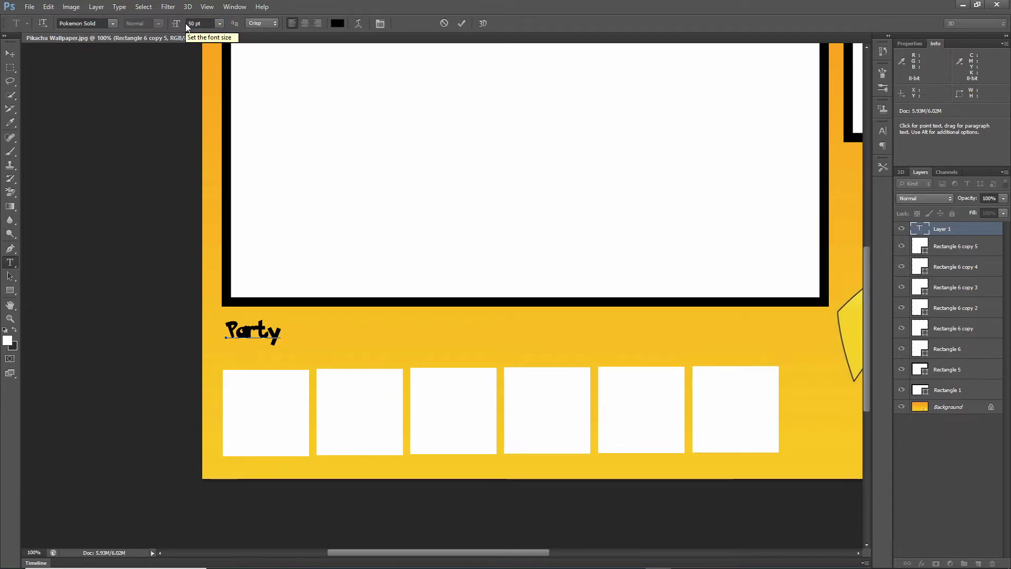
drag(275, 331, 225, 332)
click(218, 23)
click(211, 35)
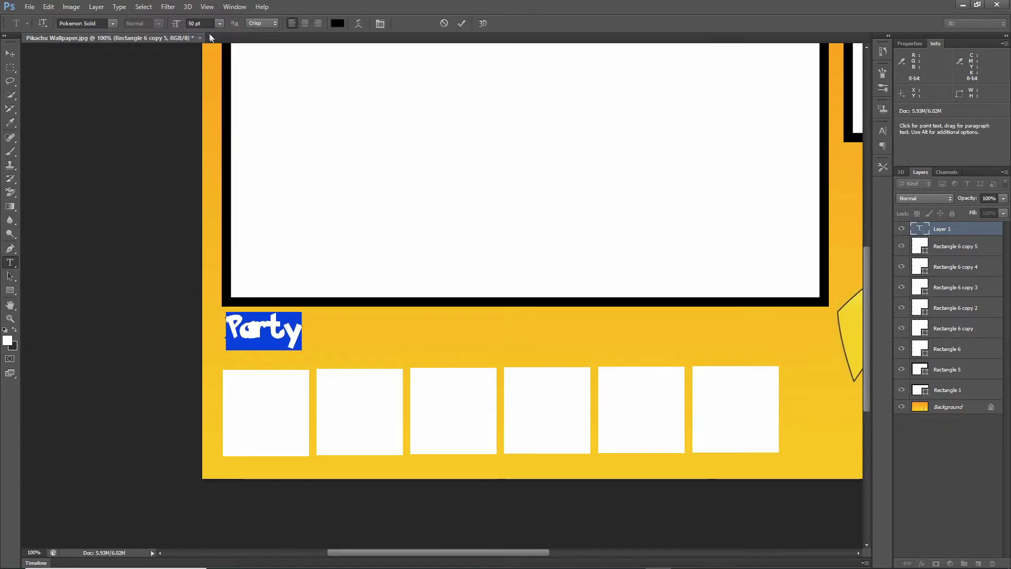
click(195, 23)
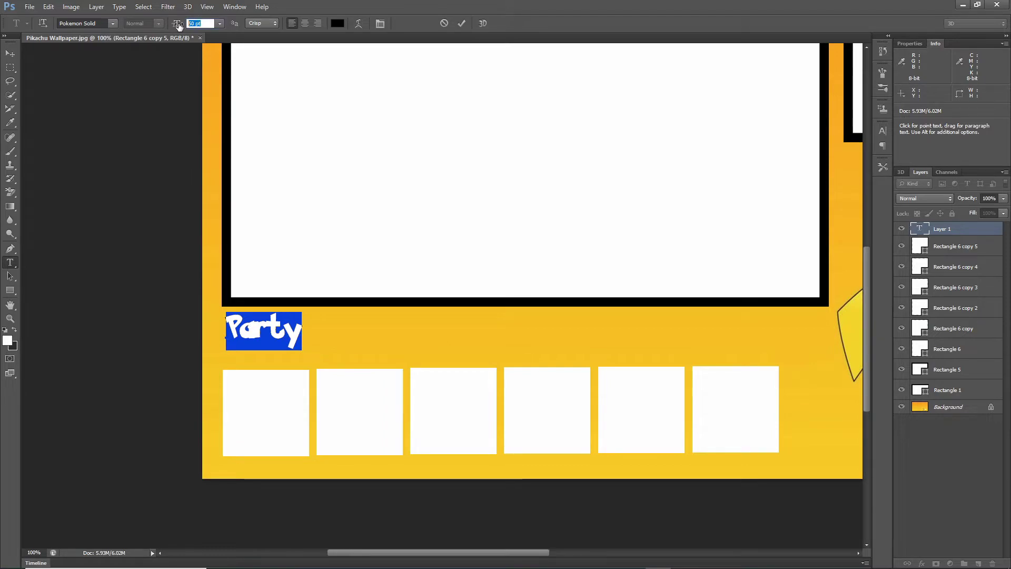
text(72)
key(Return)
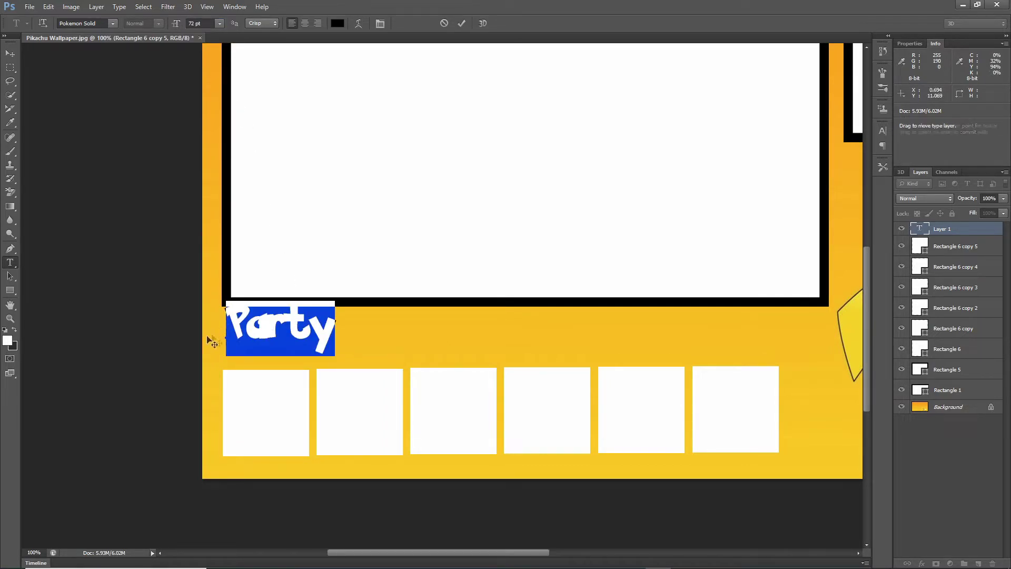
Deselect the enlarged "Party" text and move it down, clear of the large box's lower border.
click(258, 327)
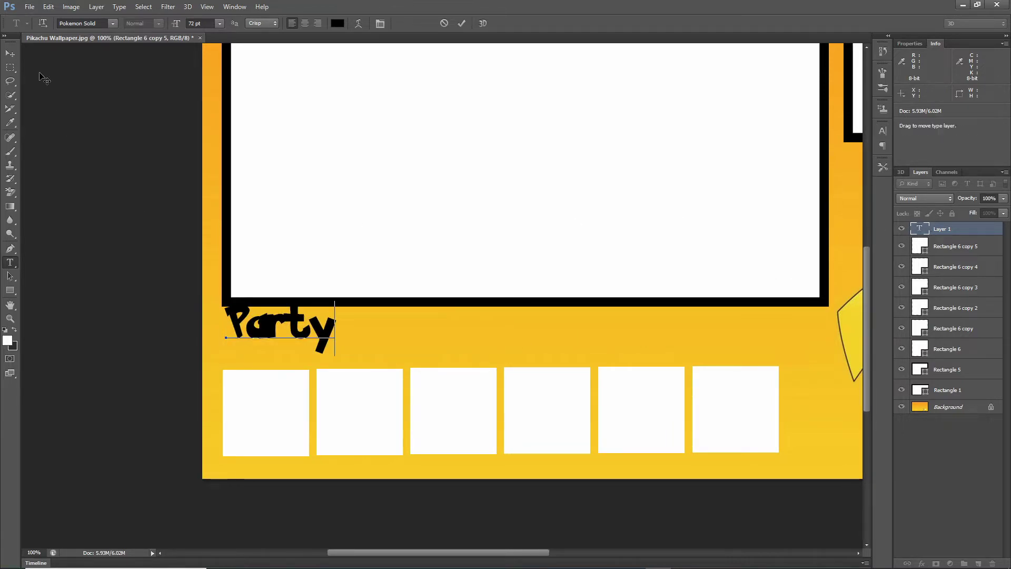
click(14, 55)
key(Down)
key(shift+Down)
key(Down)
key(Down)
key(Down)
key(Down)
key(Down)
key(Down)
key(Down)
key(Down)
key(Down)
key(Down)
key(Down)
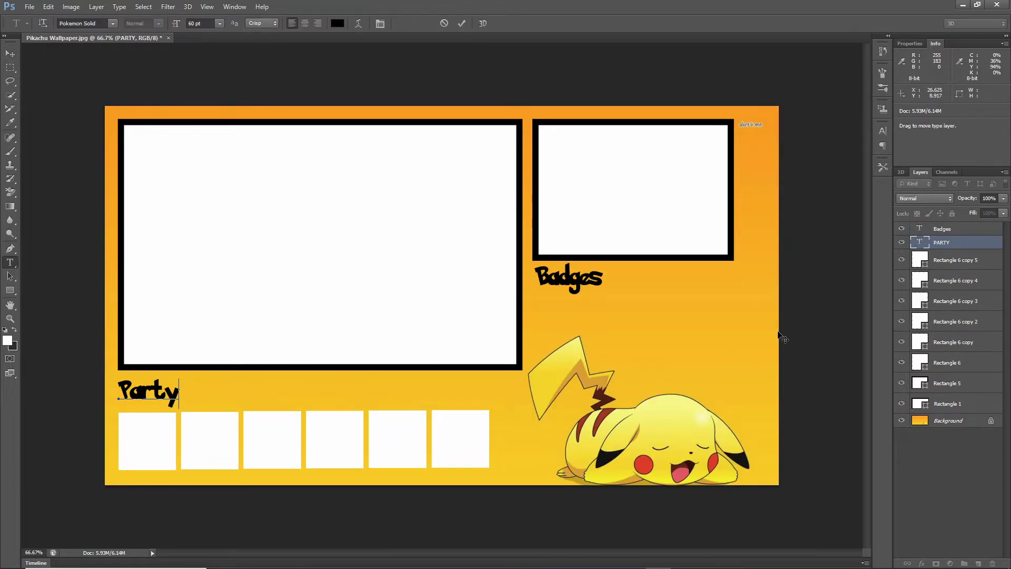
Commit the "Party" text edit and draw a small white square about 60 by 59 px under the "Badges" text.
key(ctrl+Return)
key(v)
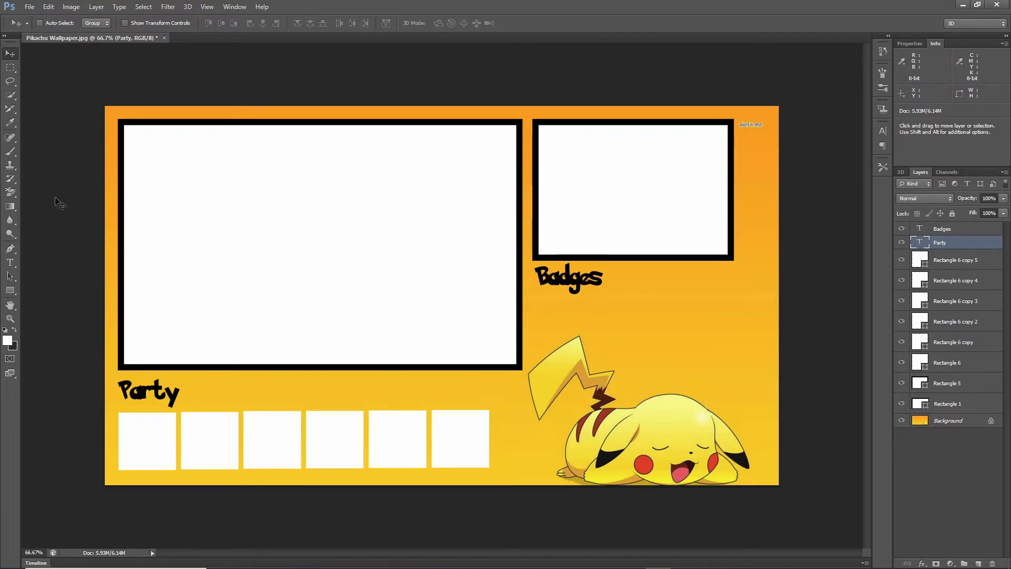
click(11, 290)
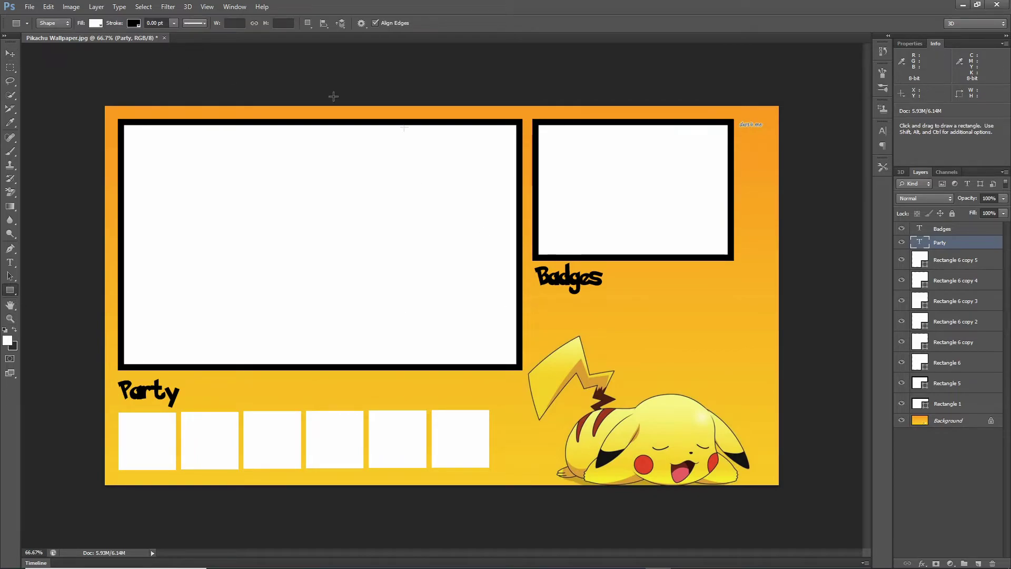
click(235, 23)
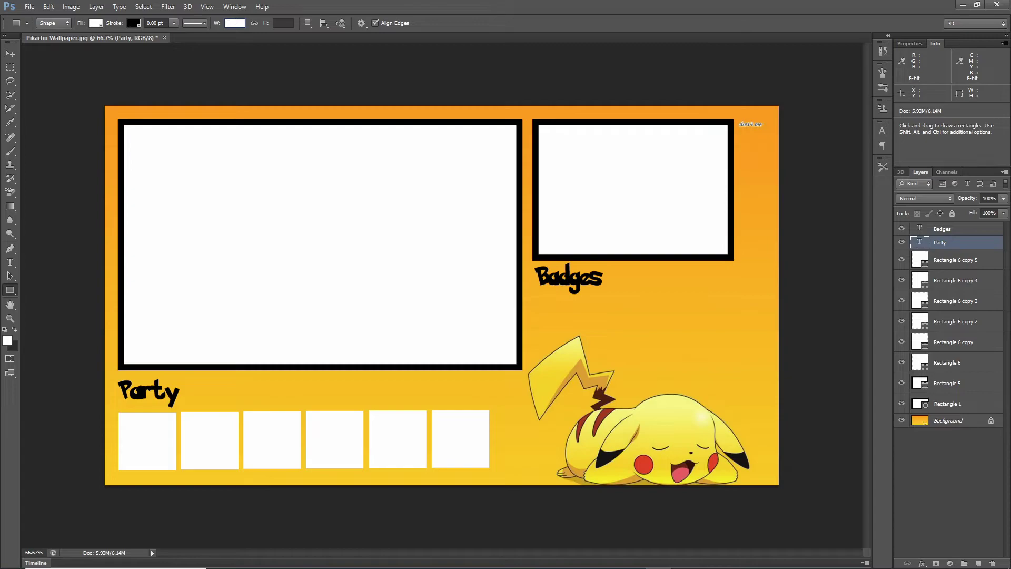
text(46)
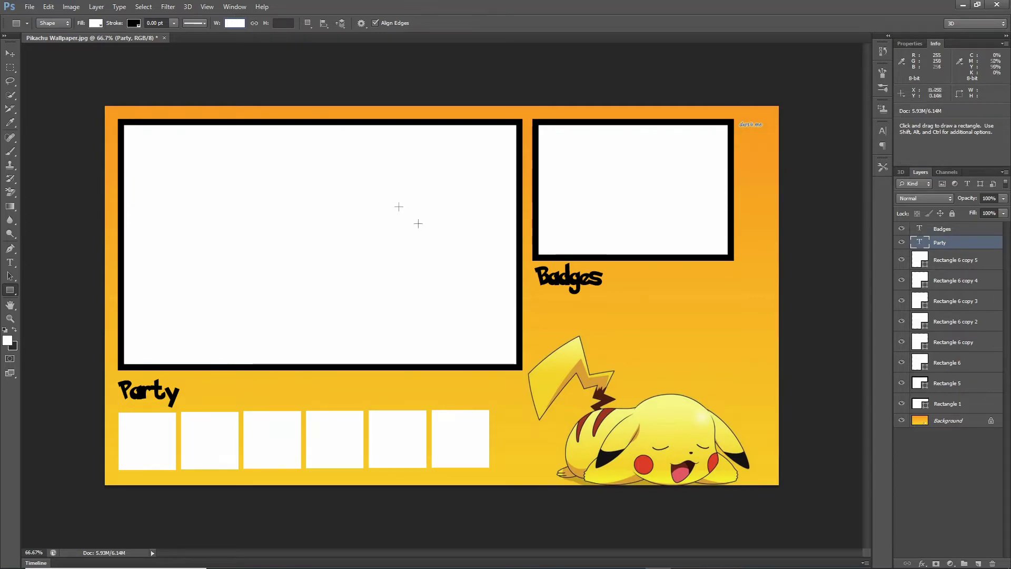
key(Return)
drag(540, 296, 561, 317)
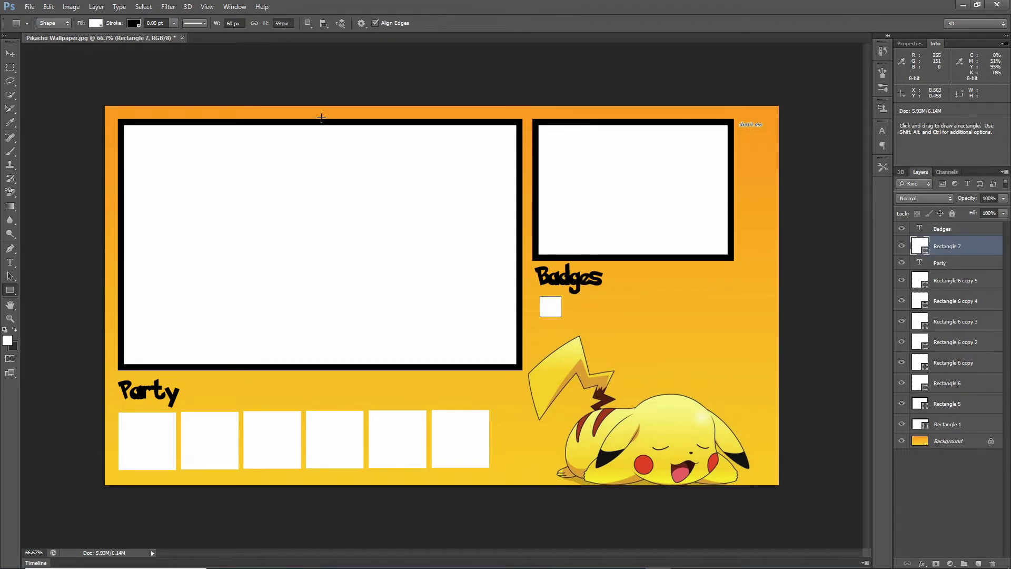
Set the small badge square's width and height to 64 px each.
click(230, 23)
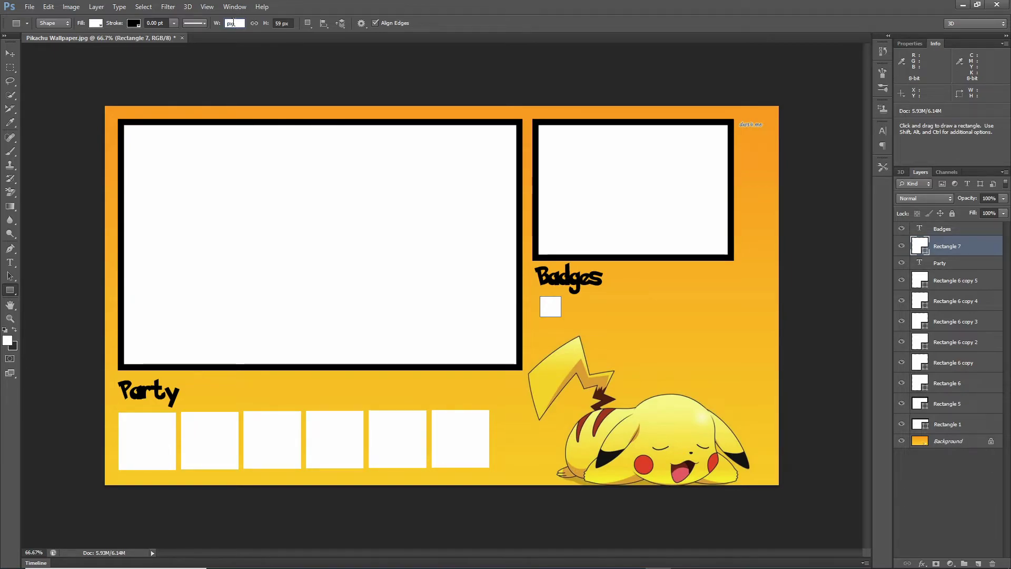
text(64)
key(Tab)
text(64)
key(Return)
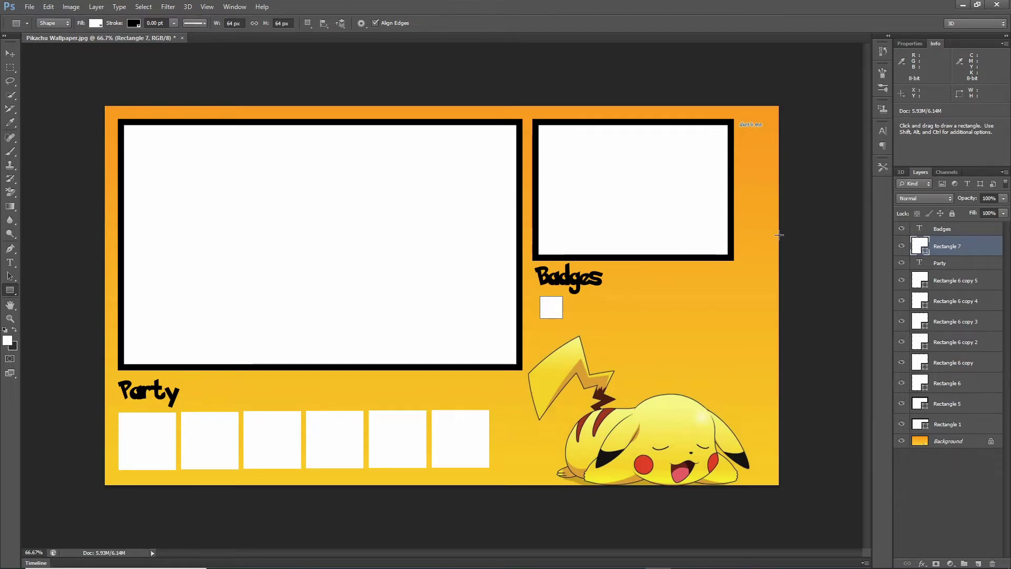
Duplicate the badge square and move the copy right, leaving a narrow gap beside the original.
right_click(947, 250)
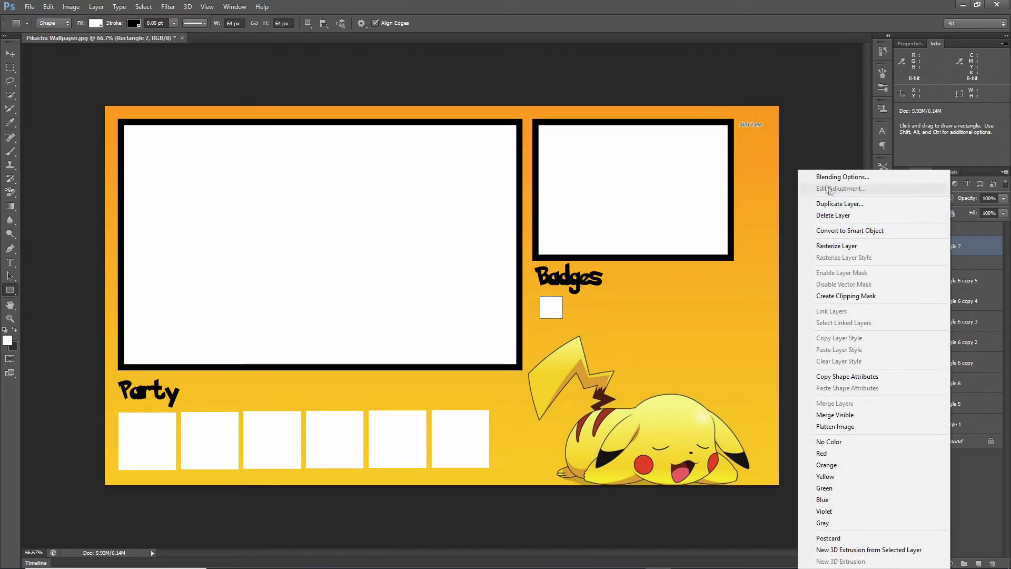
click(840, 204)
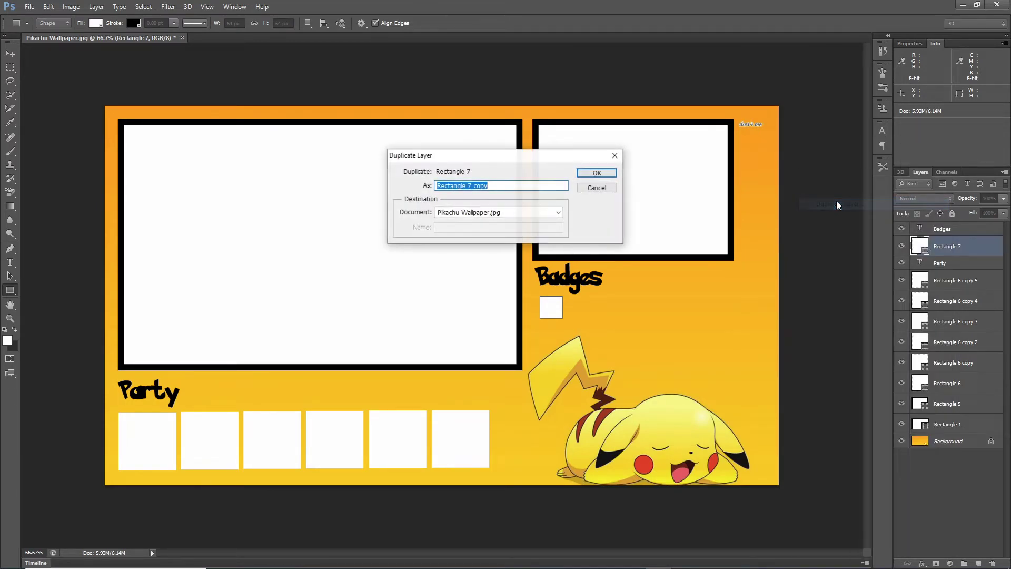
click(596, 174)
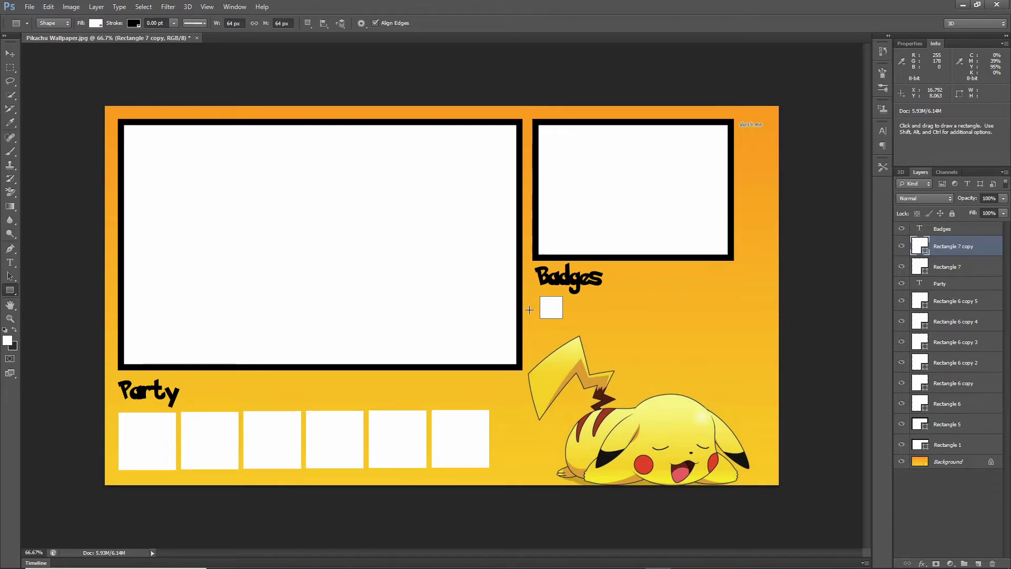
click(10, 54)
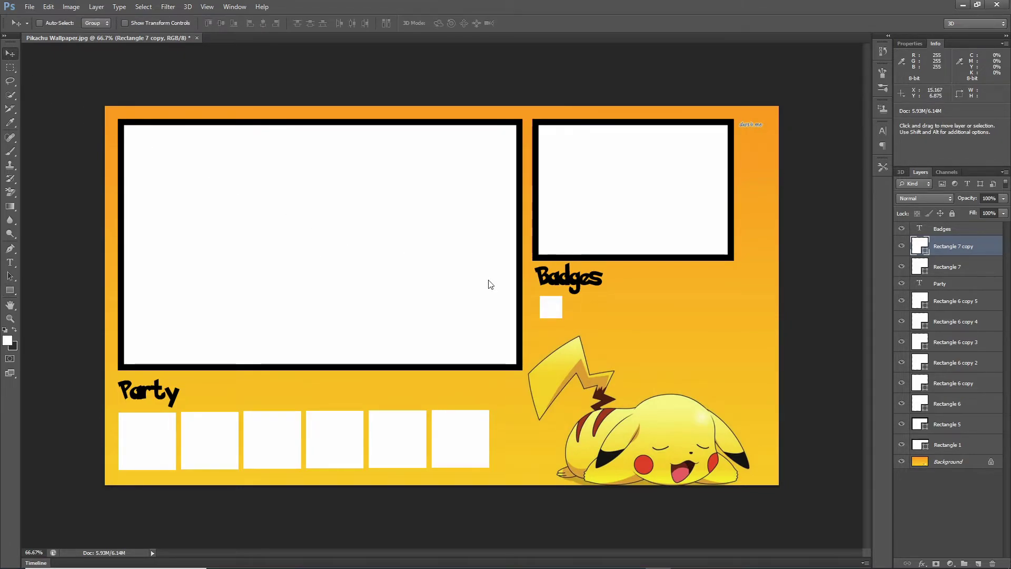
key(Right)
key(Right)
key(Right)
key(Right)
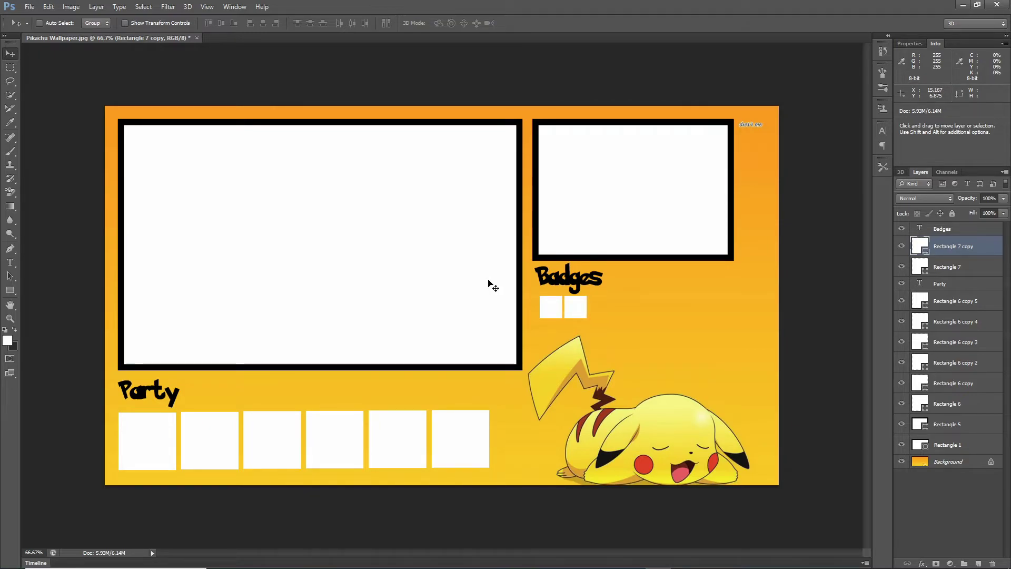
Duplicate the second badge square and shift the copy right as the third in the badge row.
right_click(951, 248)
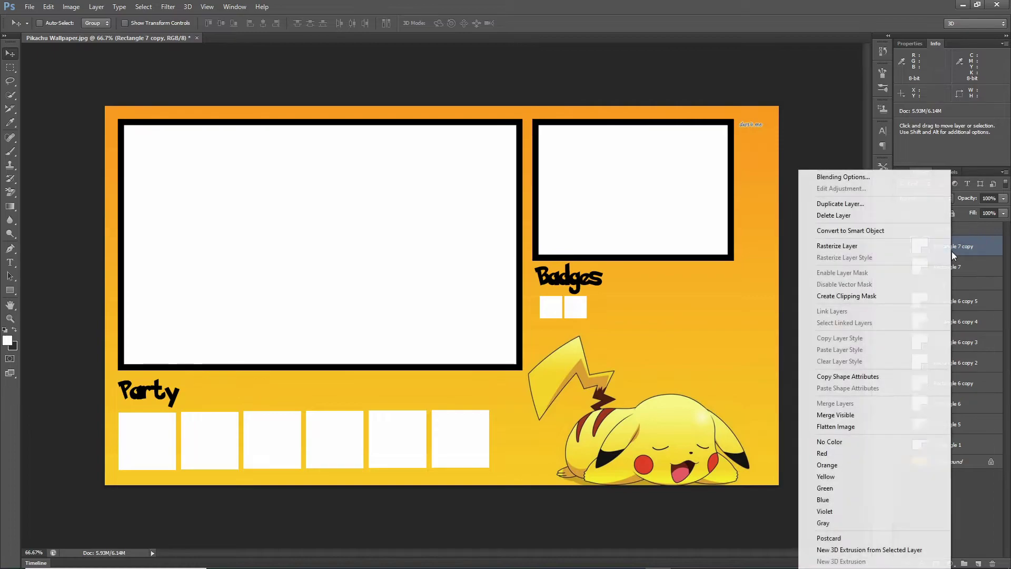
click(867, 204)
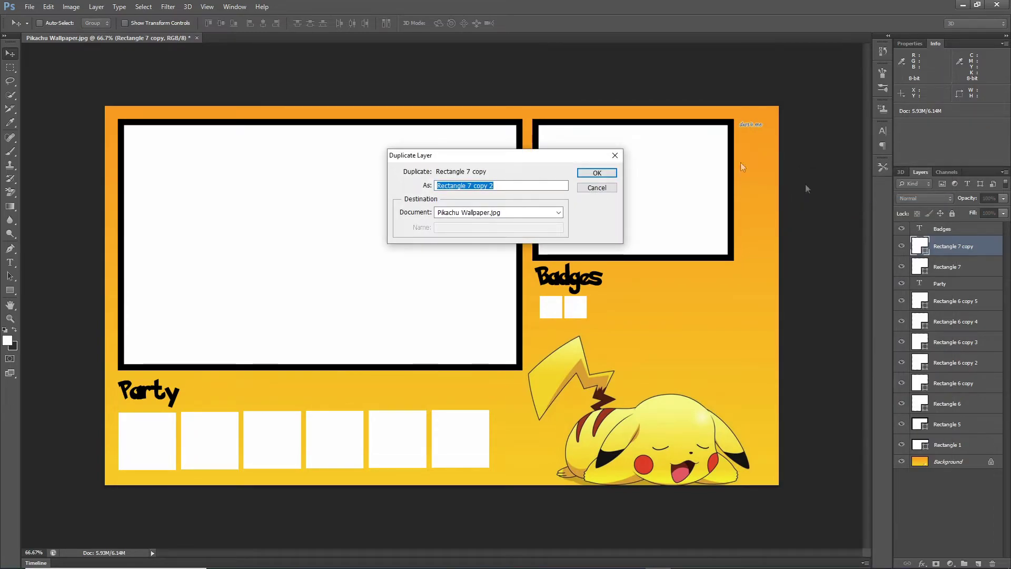
click(607, 174)
key(shift+Right)
key(shift+Right)
key(Right)
key(Right)
key(Right)
key(Right)
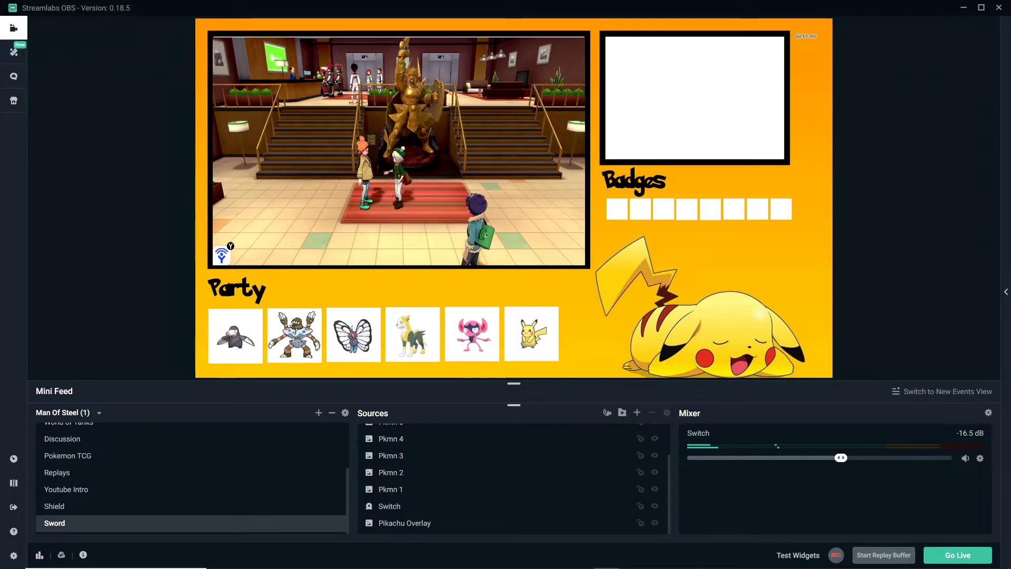
In Streamlabs OBS, examine the Pikachu Overlay source and the Switch source above it in the Sword scene.
click(555, 530)
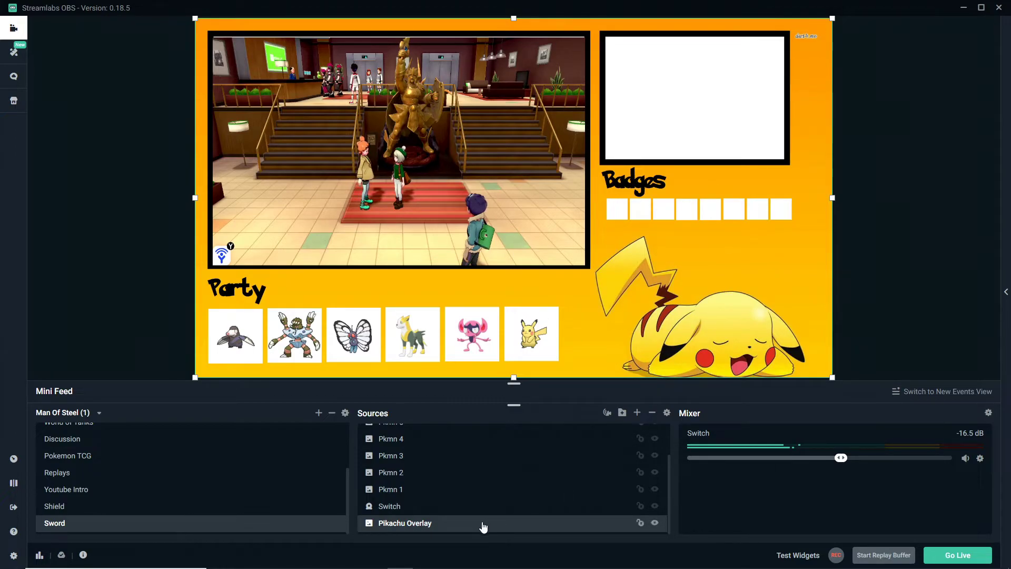
click(470, 509)
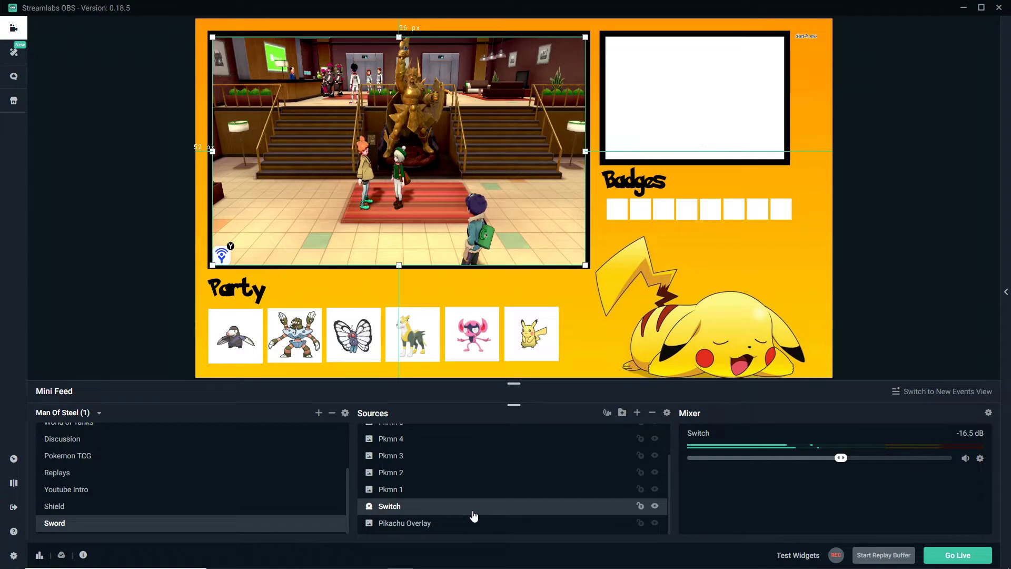
Preview the badge image in the first Badges square by showing the Badge 1 source and hiding it again.
scroll(418, 490, up, 3)
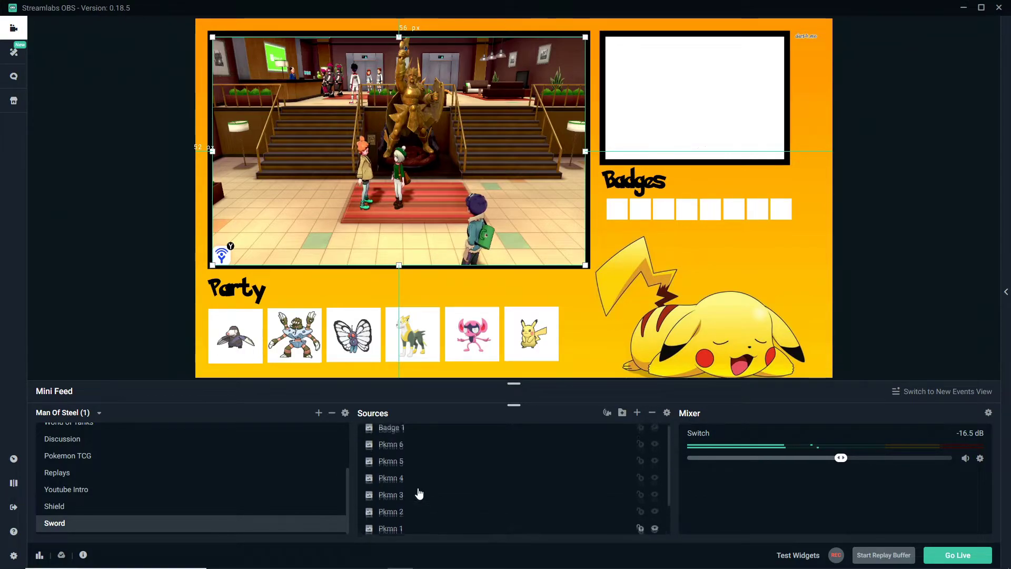
click(398, 456)
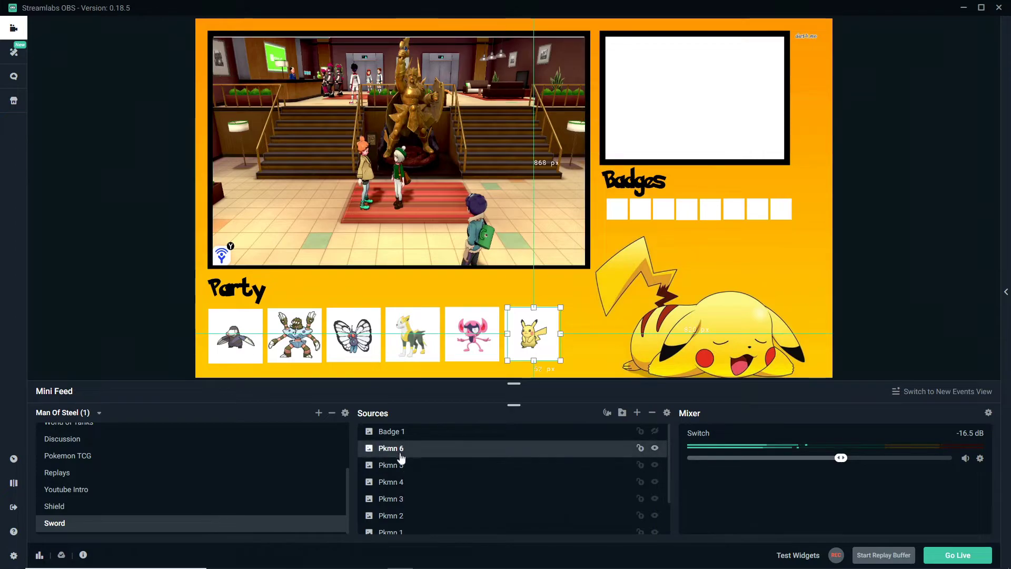
click(389, 436)
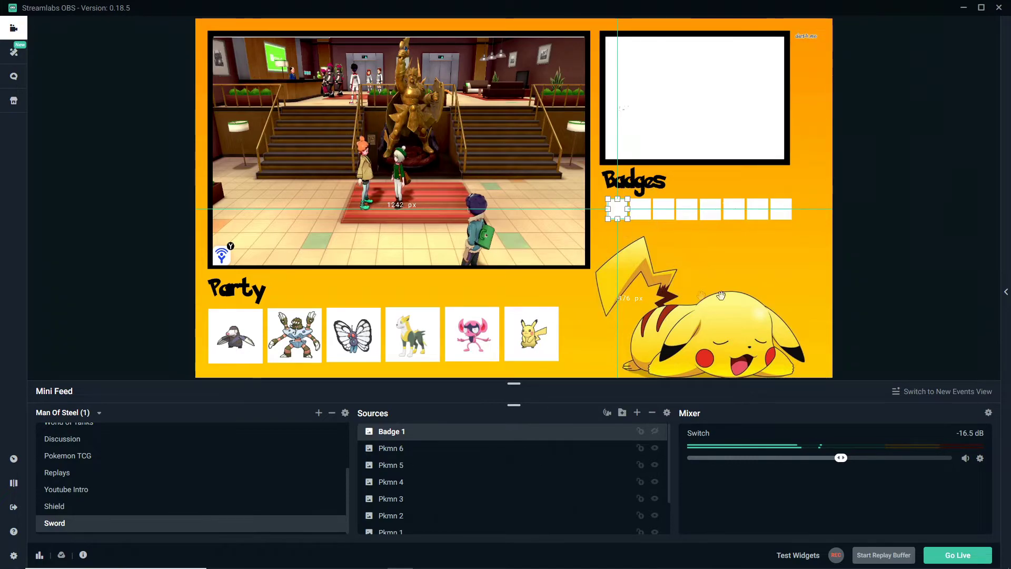
click(655, 430)
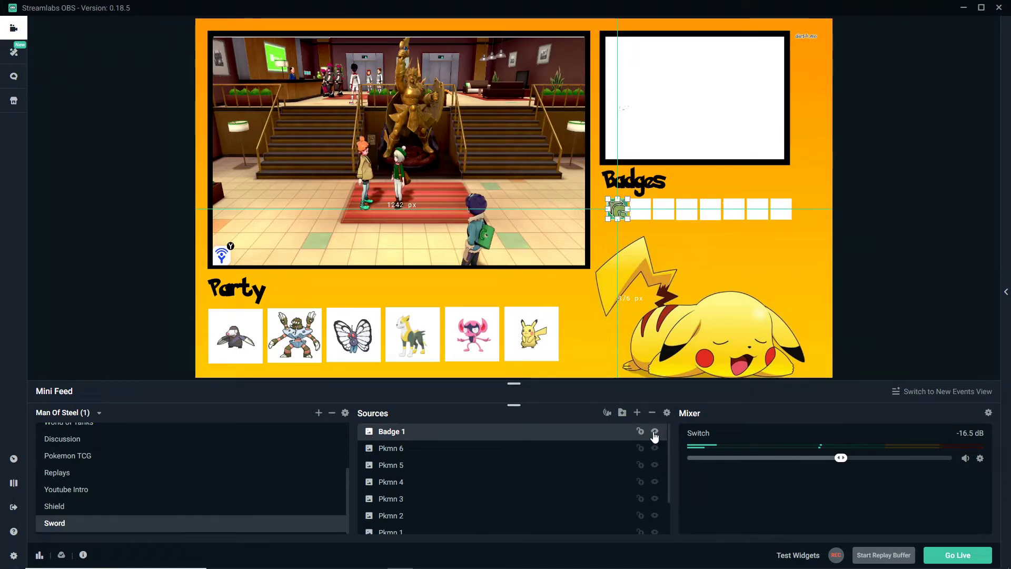
click(815, 305)
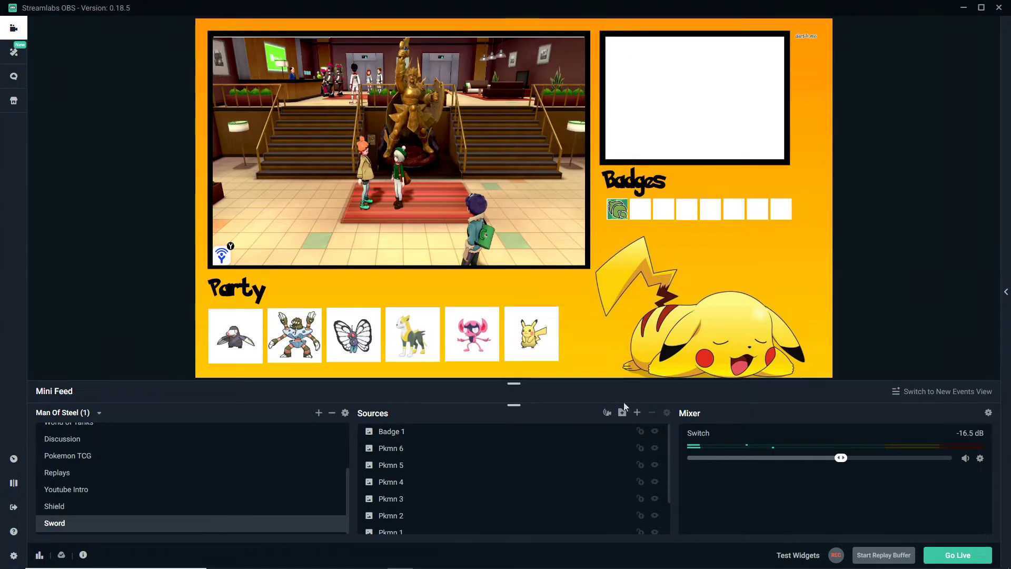
click(654, 432)
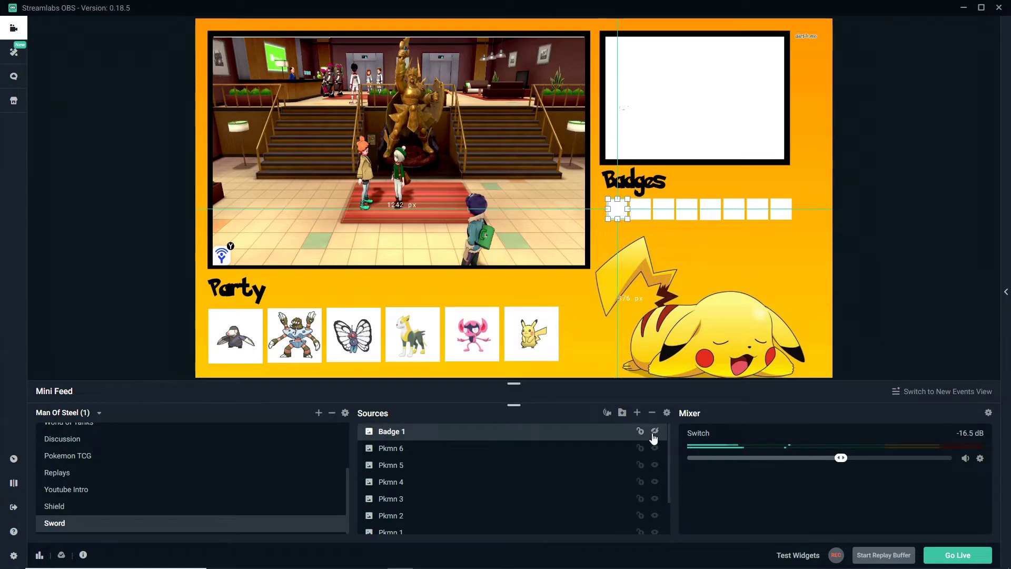
click(654, 432)
click(654, 432)
click(815, 270)
click(876, 276)
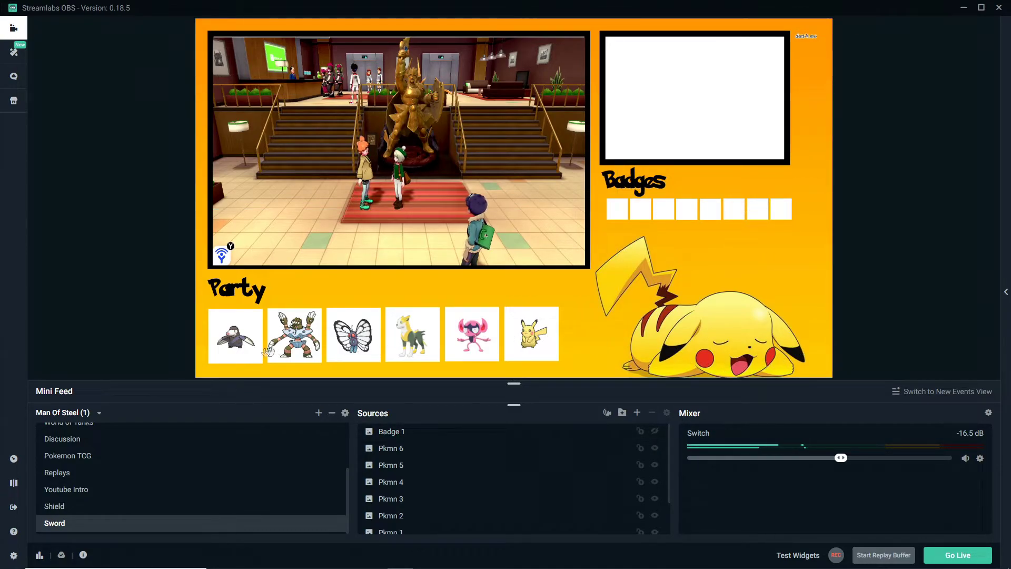
Add the webcam as a Video Capture Device source and move it over the white box above the Badges row.
scroll(388, 480, down, 2)
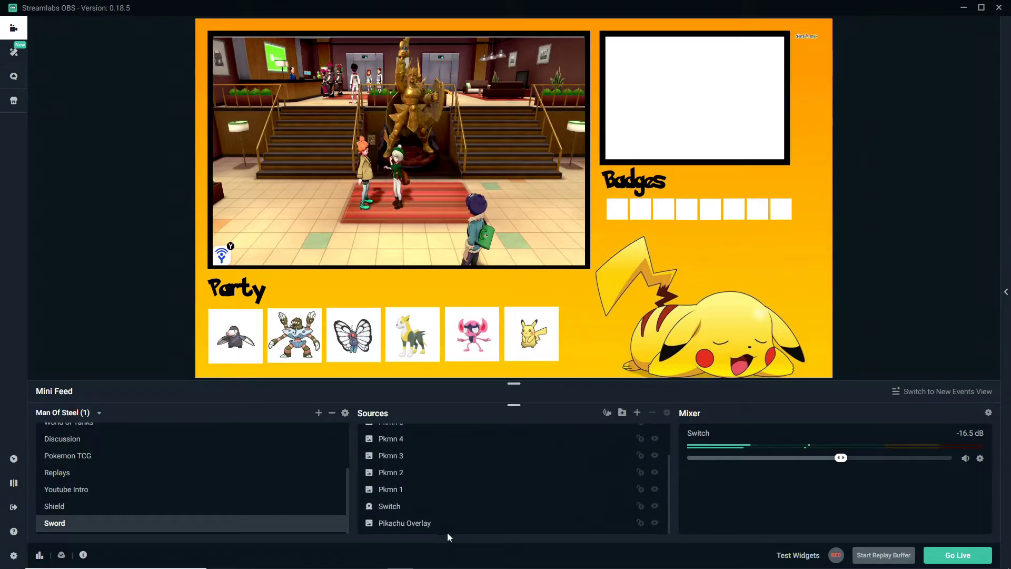
click(636, 413)
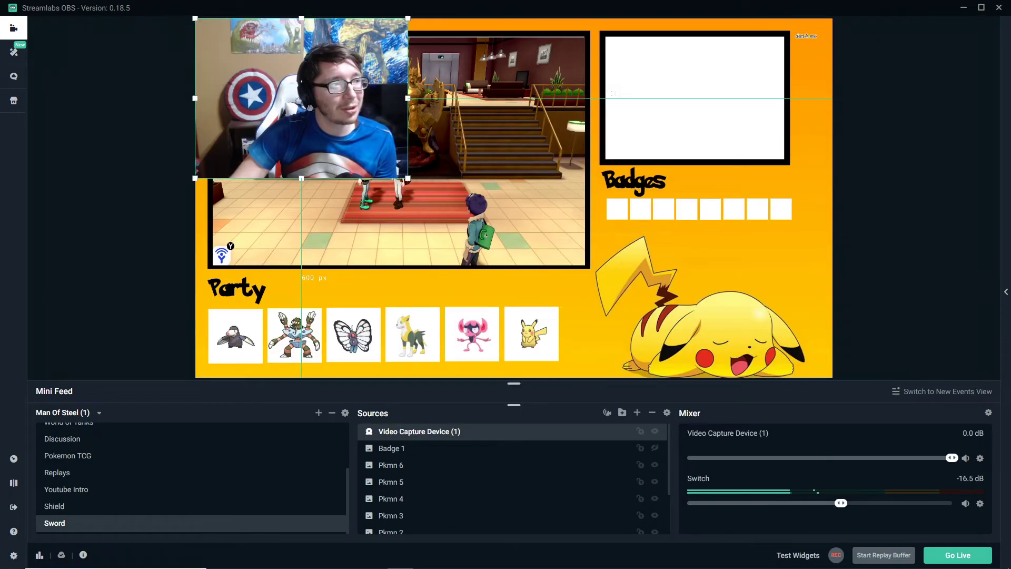
drag(294, 97, 699, 117)
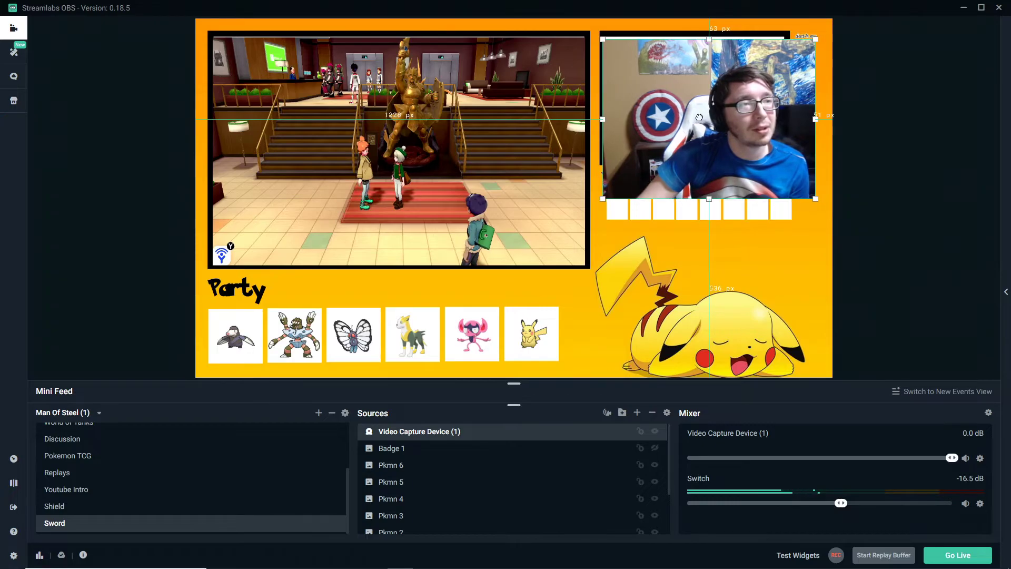
Reduce the webcam source's width and height in Edit Transform so it fits the black-outlined box above Badges.
right_click(766, 151)
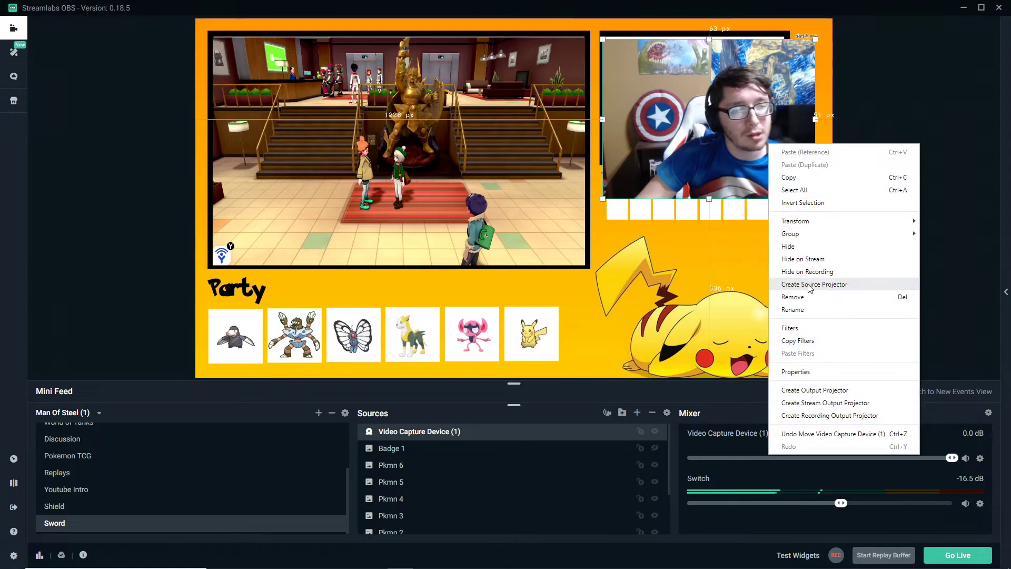
mouse_move(869, 221)
click(946, 221)
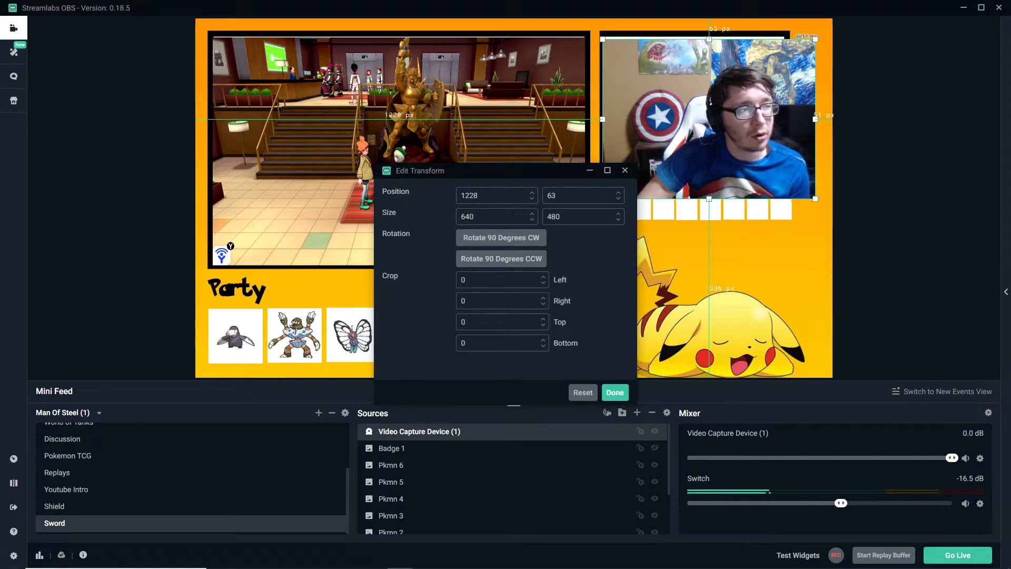
drag(498, 214, 436, 219)
drag(551, 218, 565, 224)
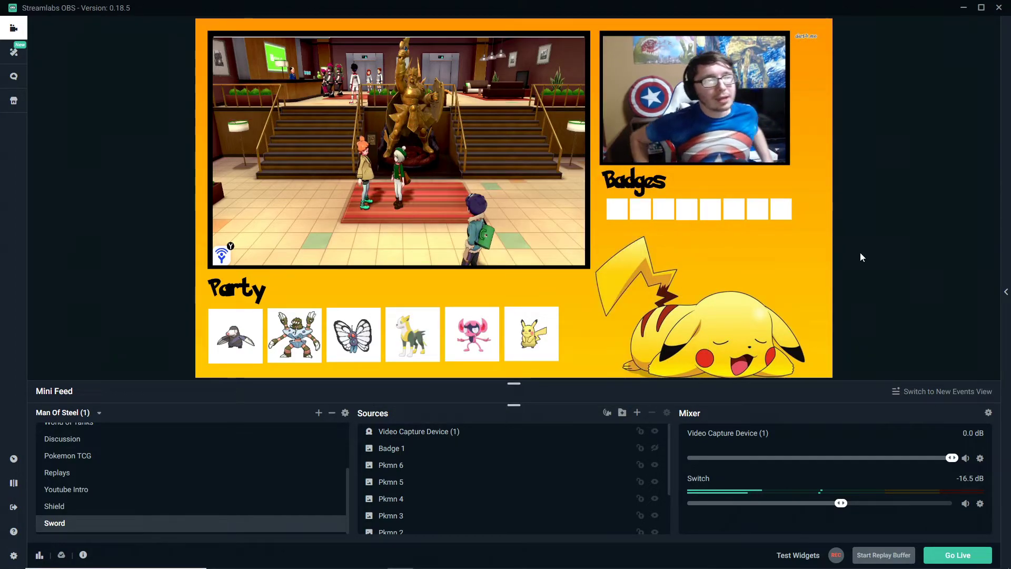
Nudge the webcam slightly up and right within its box, and the Switch capture slightly up within its black outline.
click(758, 112)
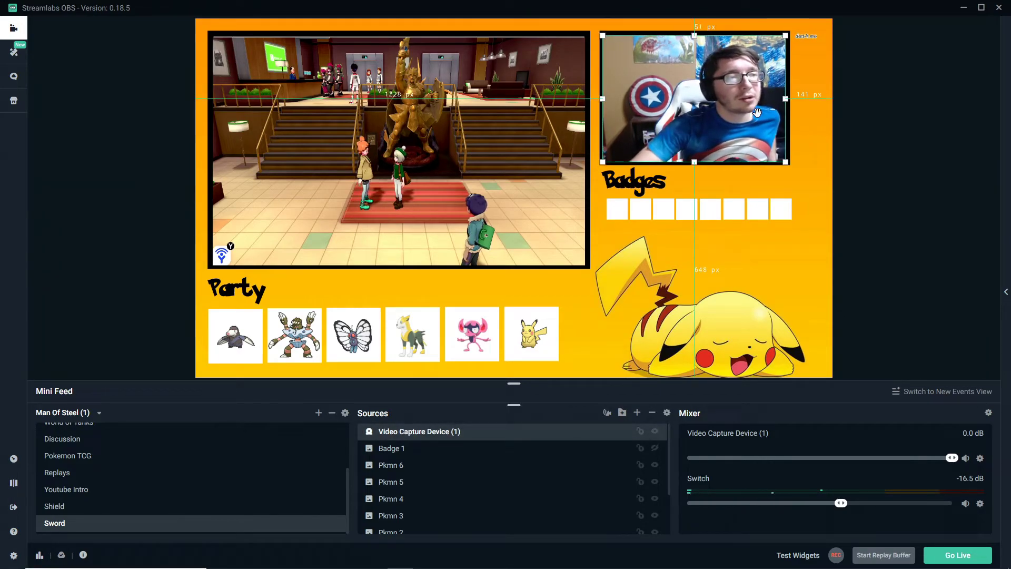
drag(757, 112, 758, 112)
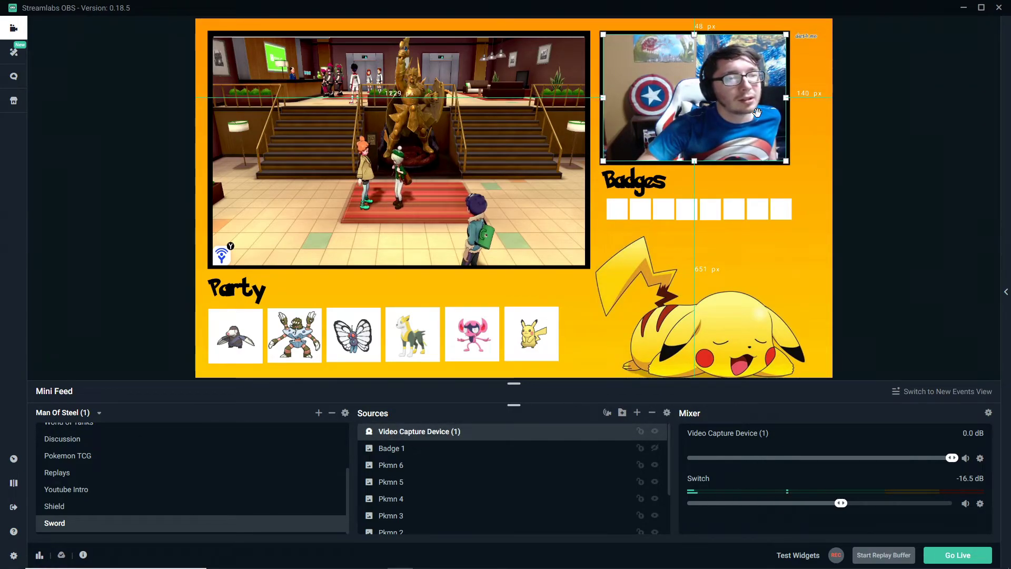
click(907, 201)
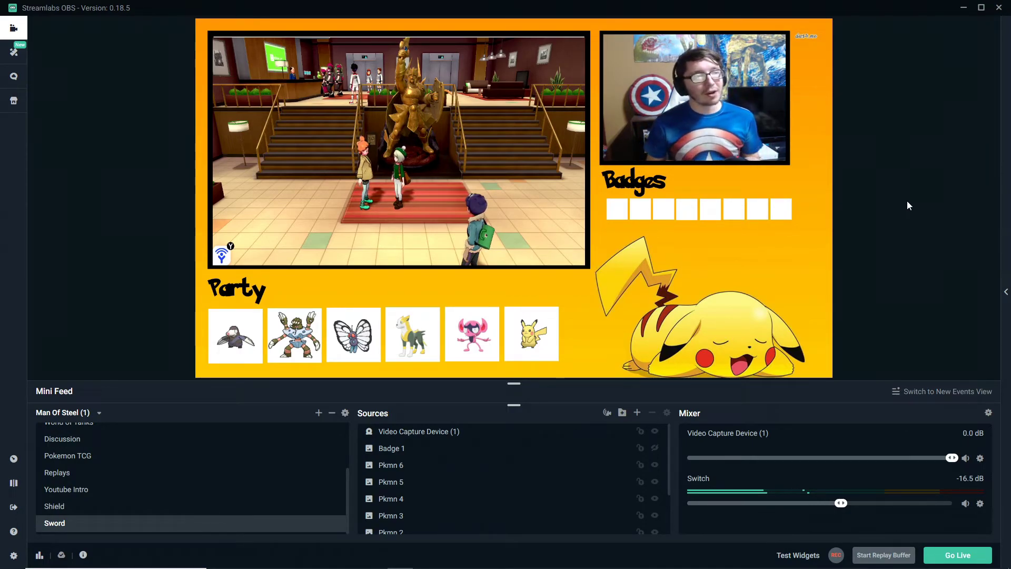
click(552, 118)
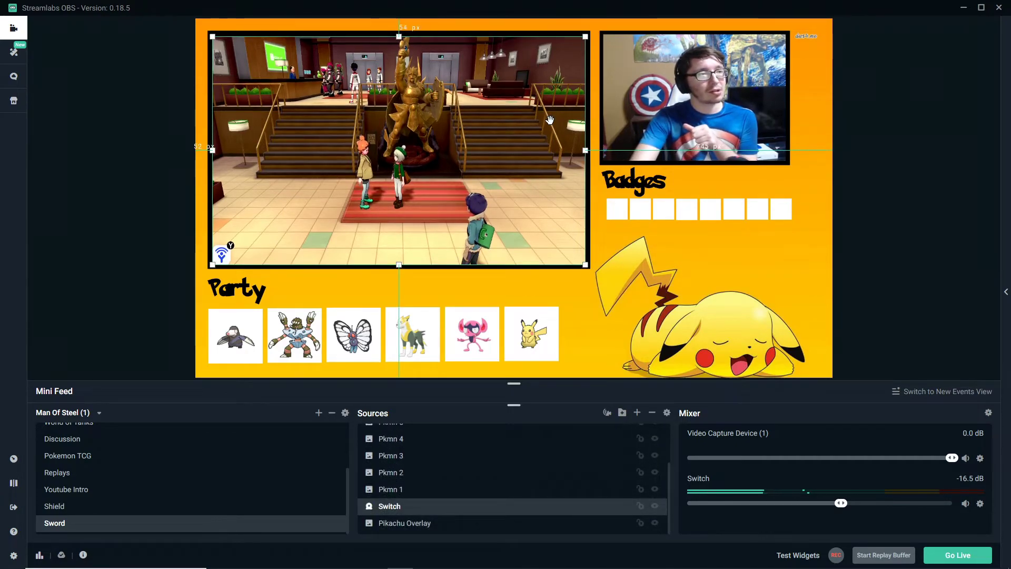
click(912, 224)
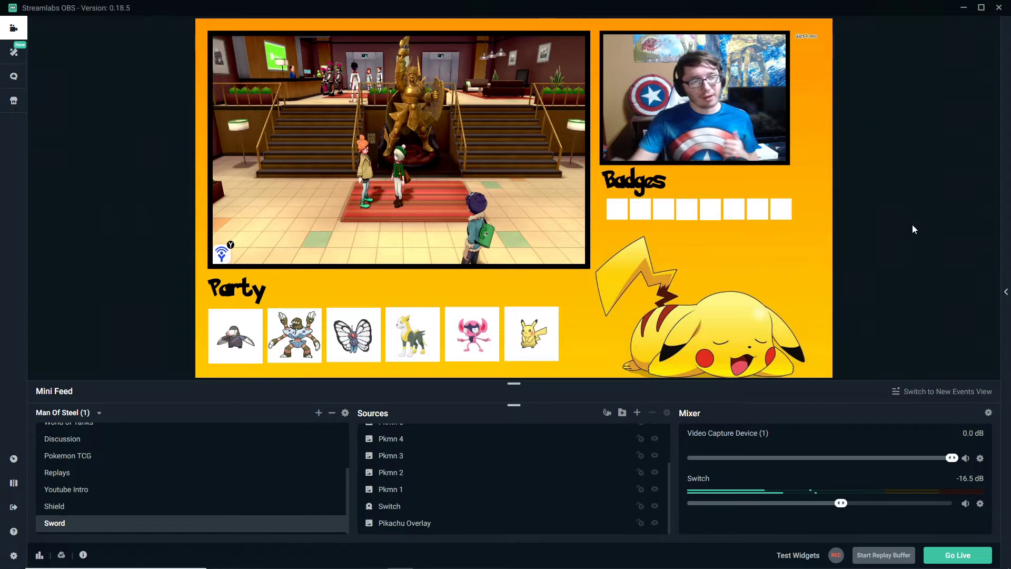
Make the Badge 1 source visible in the first Badges square.
scroll(665, 461, up, 3)
click(656, 451)
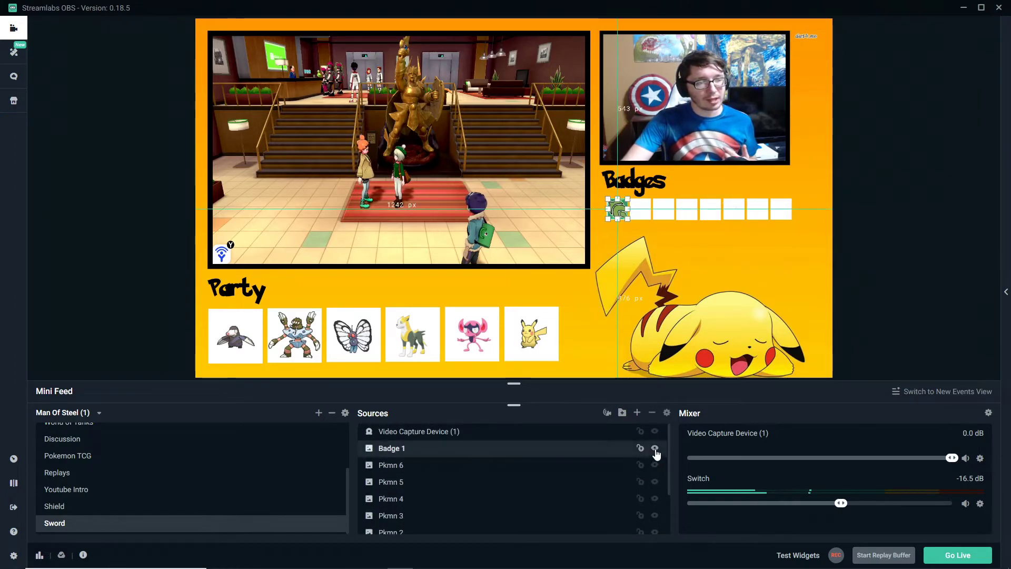
click(655, 448)
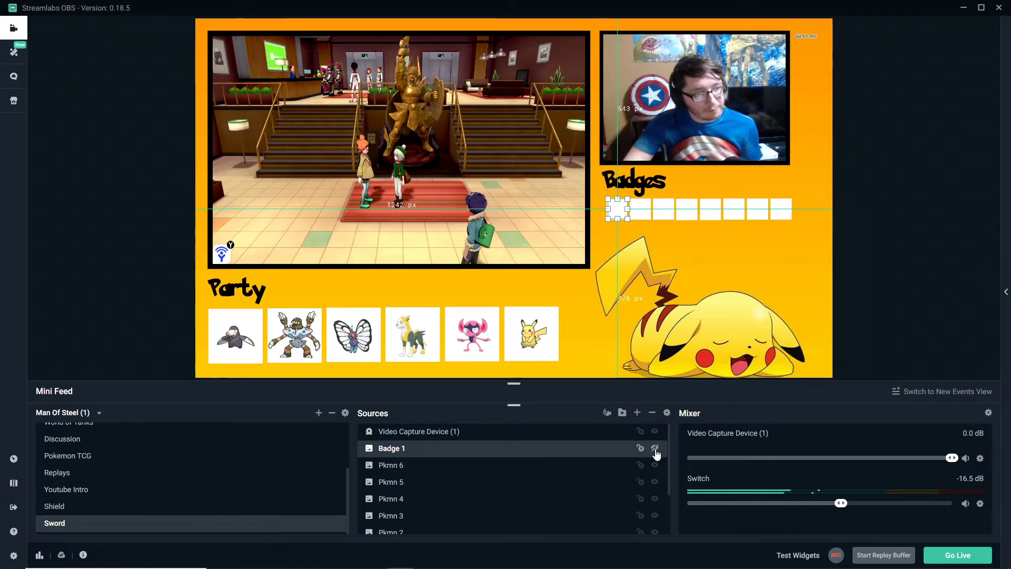
click(655, 448)
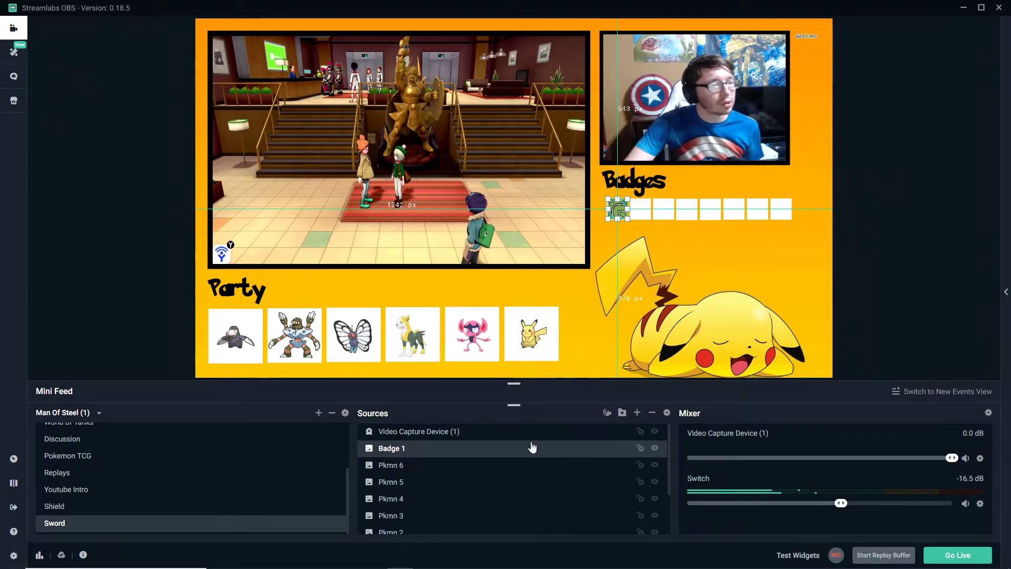
Select the Pkmn 1 source and review the commands available for it.
scroll(436, 470, down, 2)
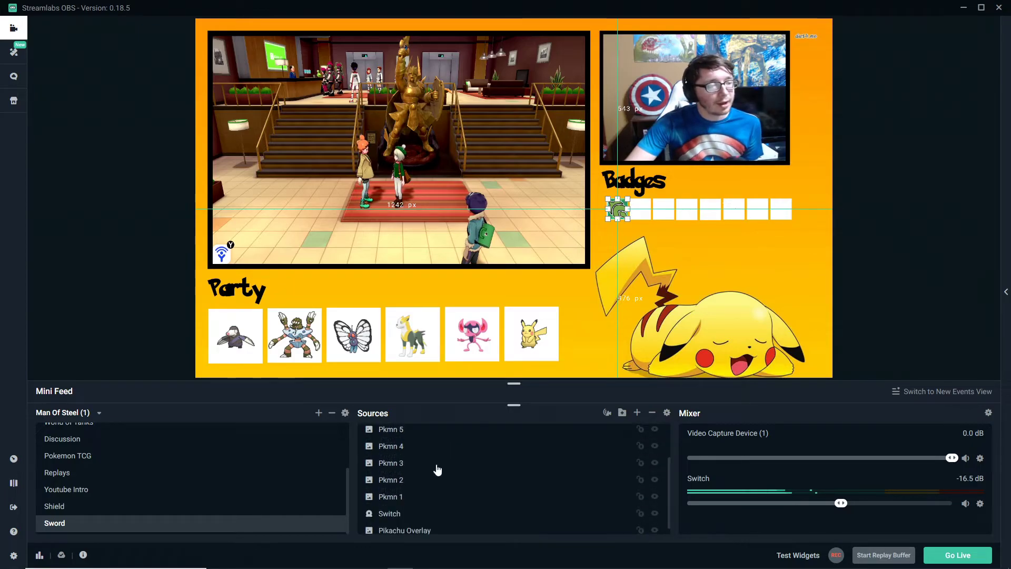
click(416, 500)
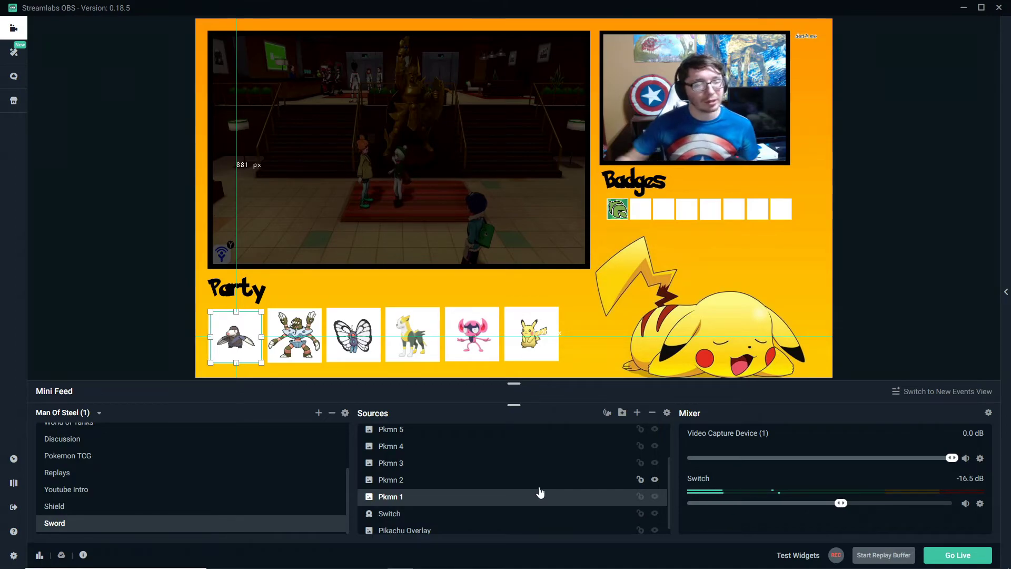
right_click(475, 496)
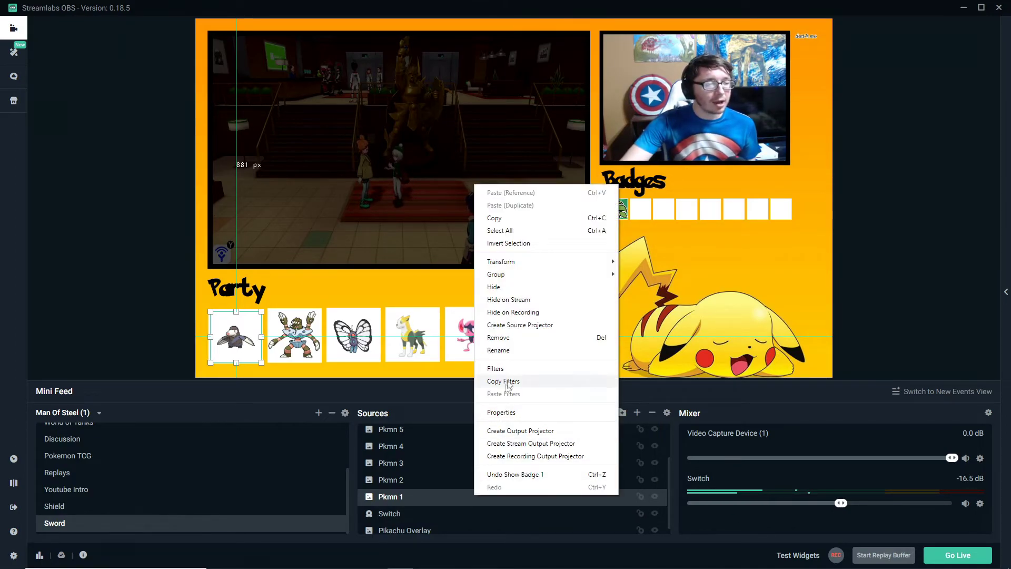
click(443, 496)
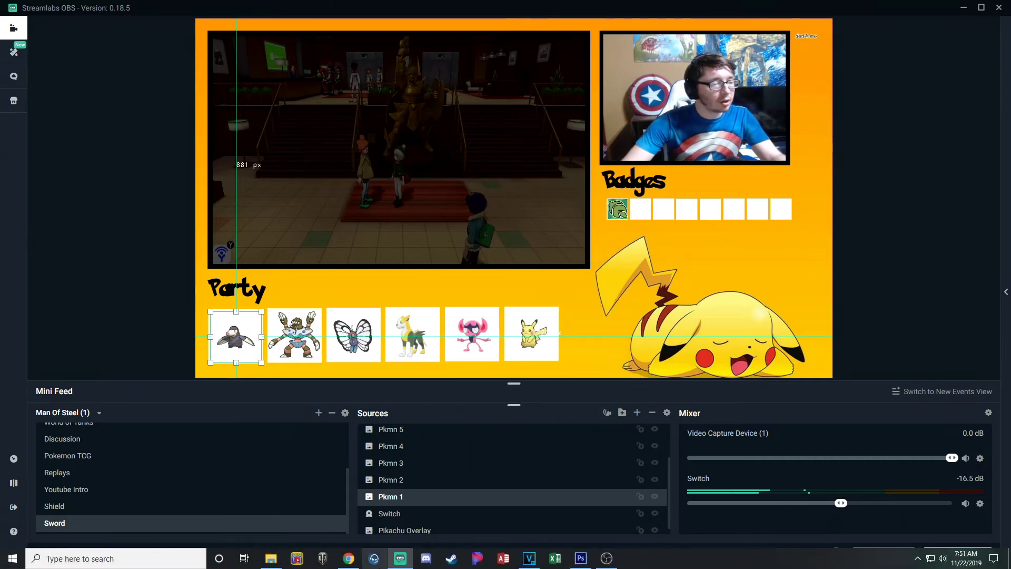
Switch to Chrome and look through the Galar Pokédex at serebii.net/swordshield/galarpokedex.shtml for Toxtricity.
click(349, 559)
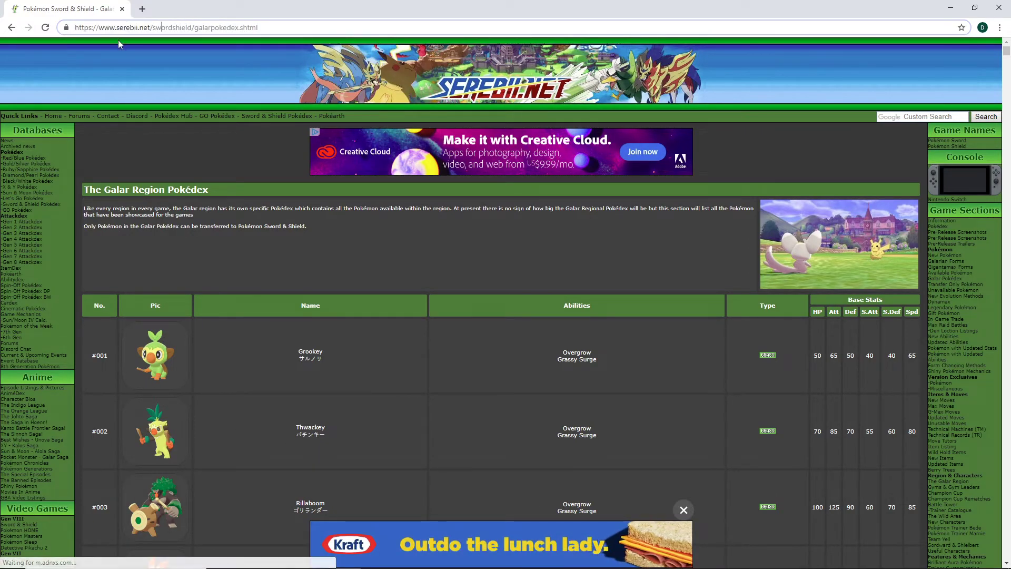
click(282, 238)
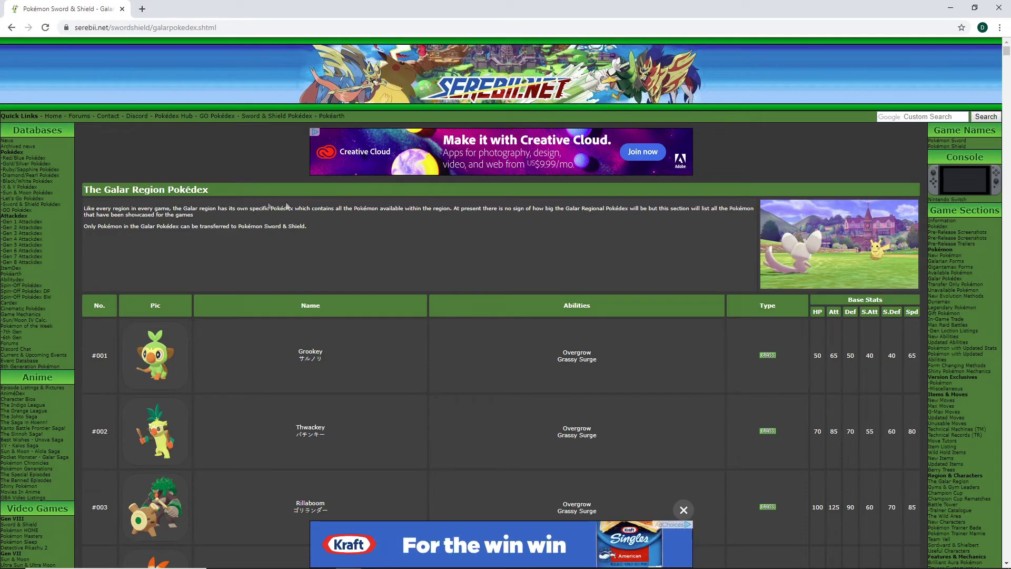
scroll(524, 260, down, 20)
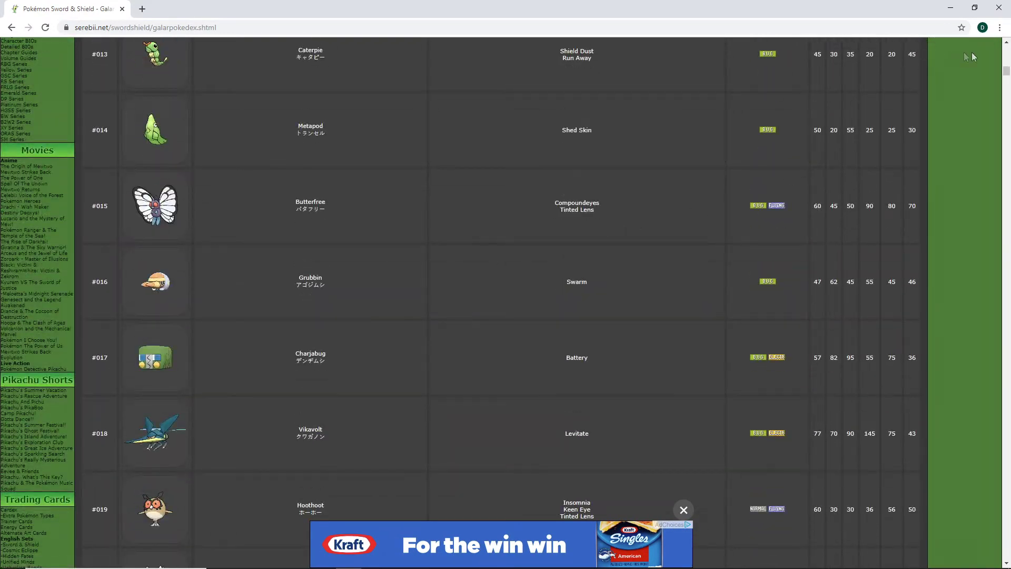
mouse_move(1005, 72)
mouse_down()
mouse_move(1005, 554)
mouse_move(979, 535)
mouse_move(981, 558)
mouse_move(1003, 56)
mouse_up()
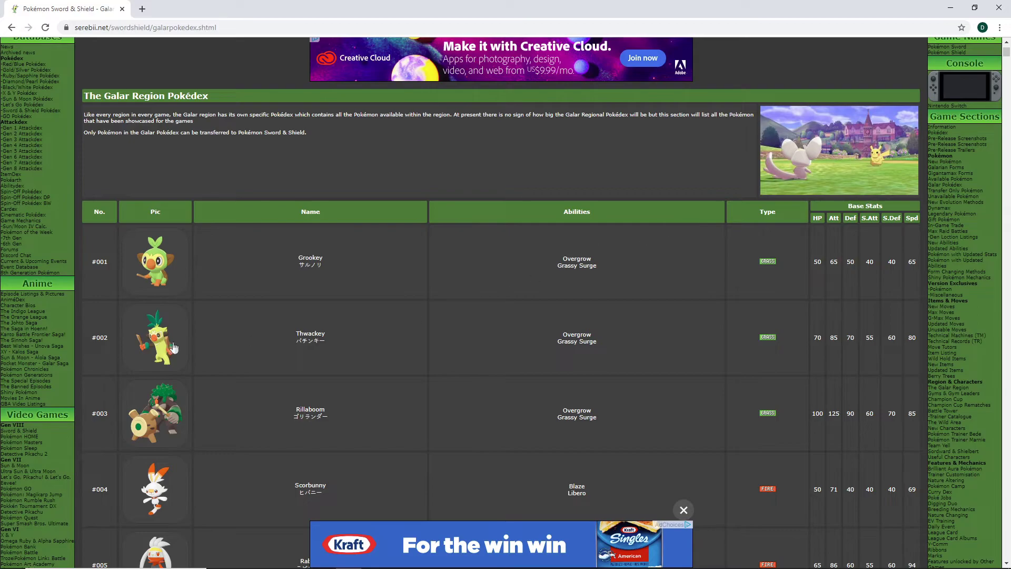
scroll(173, 347, down, 20)
scroll(170, 346, down, 15)
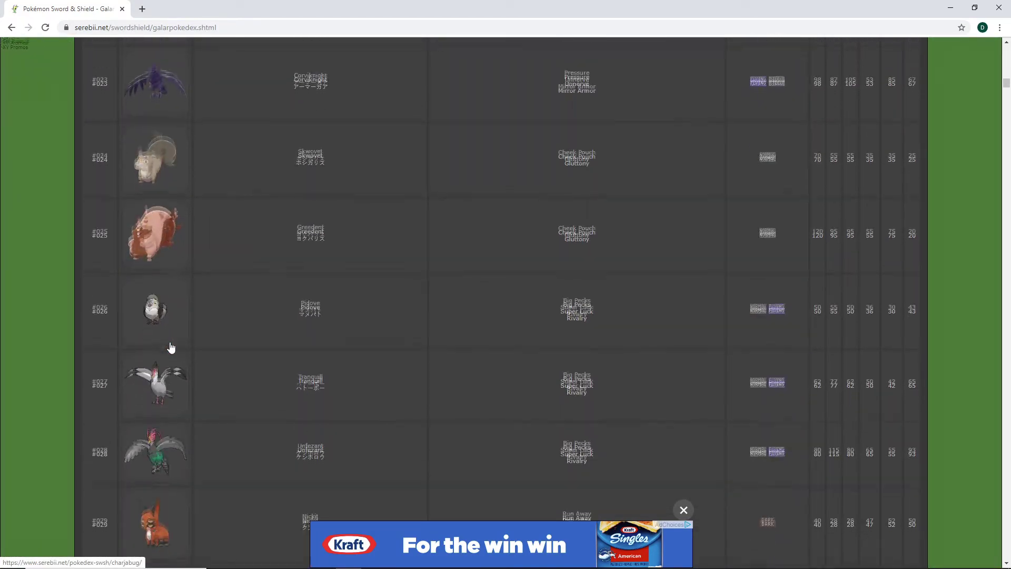
scroll(171, 347, down, 14)
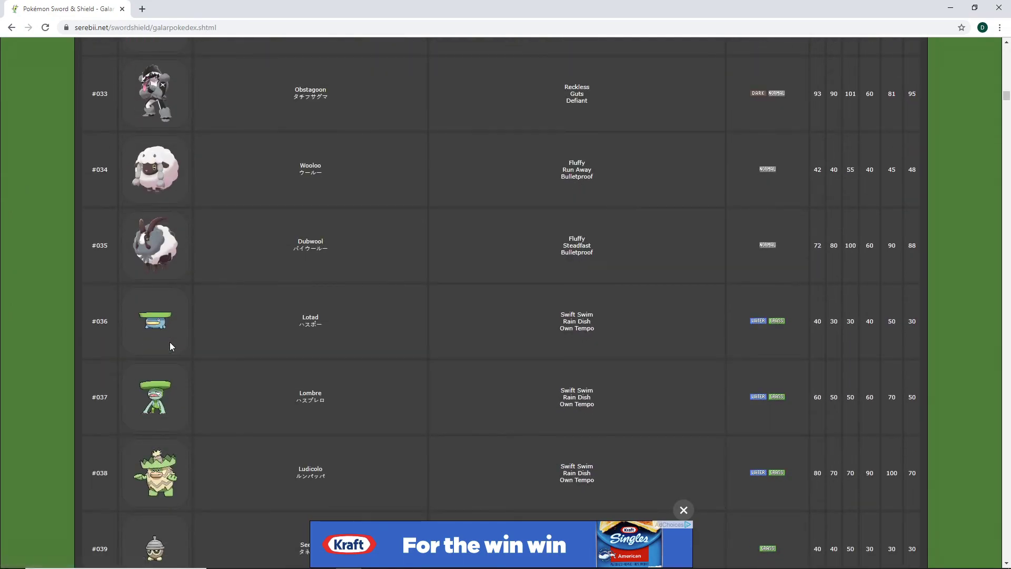
scroll(170, 347, down, 13)
scroll(169, 346, down, 14)
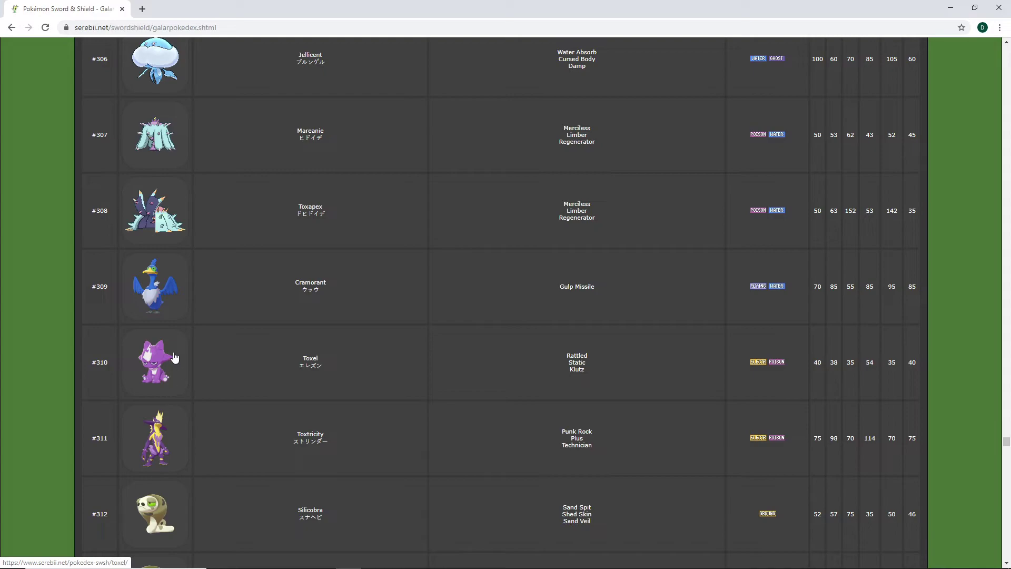
Open Toxtricity's Pokédex page and switch its pictures to the blue alternate form.
right_click(157, 423)
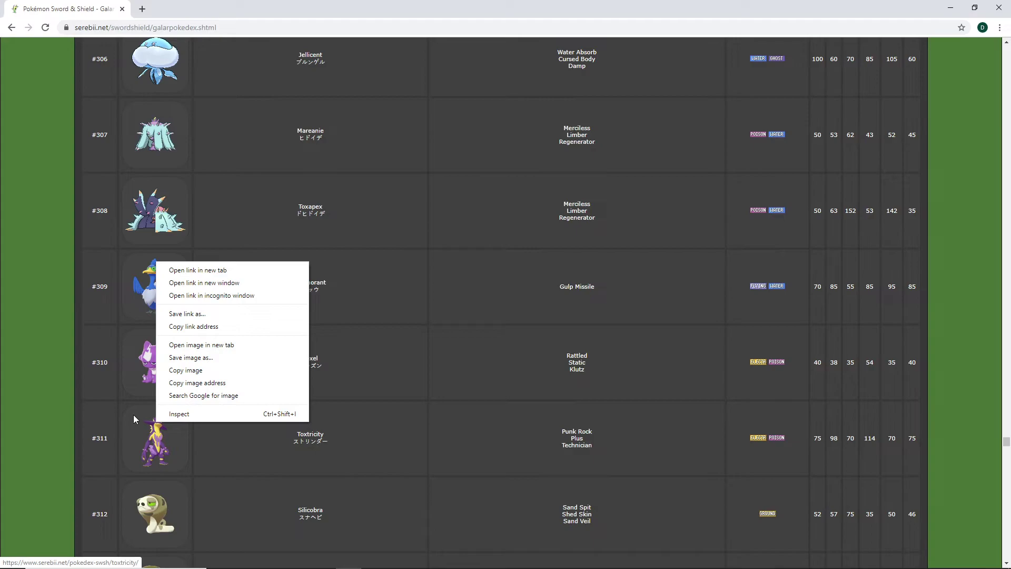
click(156, 436)
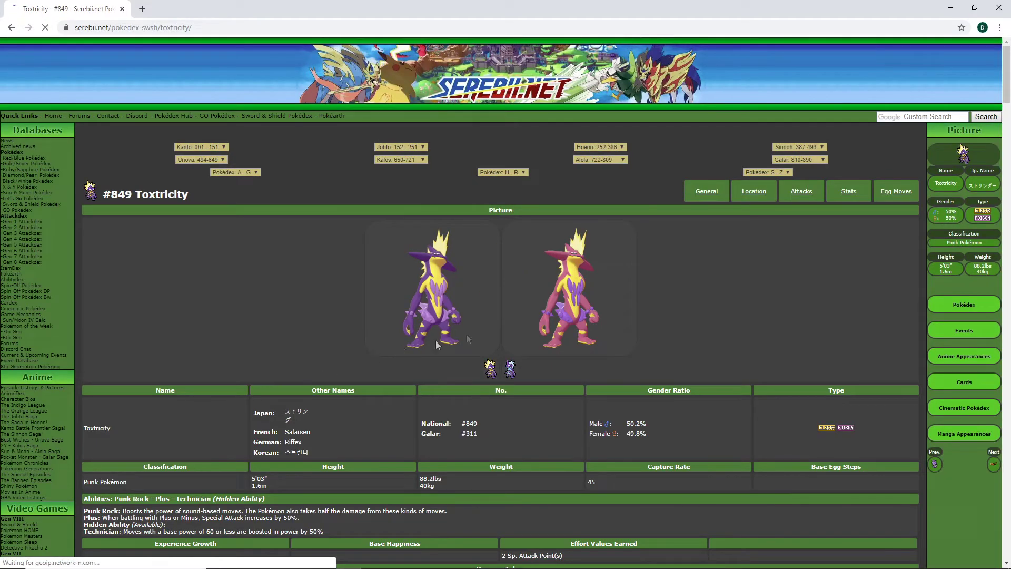
click(511, 410)
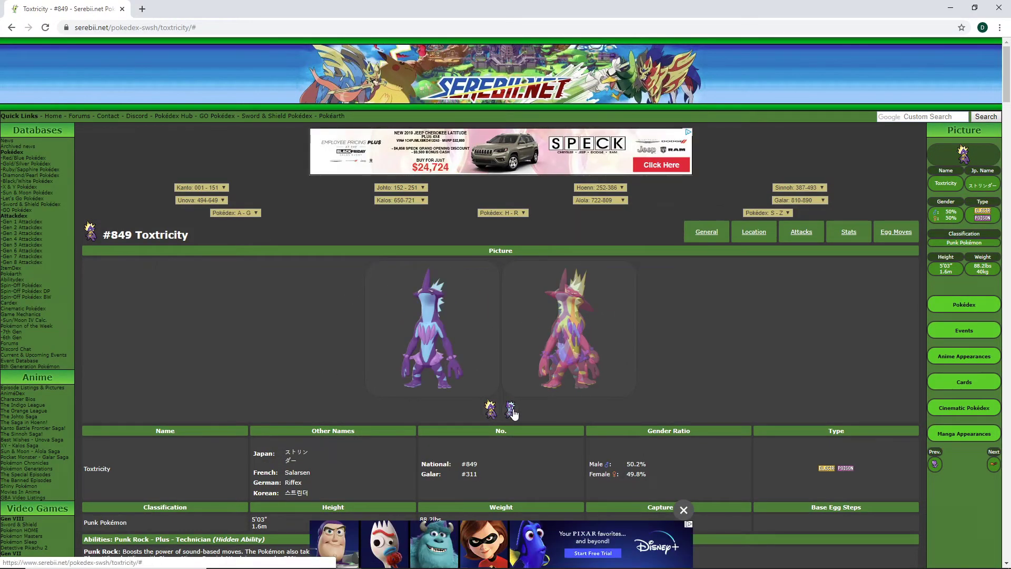
Compare Toxtricity's yellow and blue forms by alternating between them, and check the image commands offered for each form's picture.
click(490, 408)
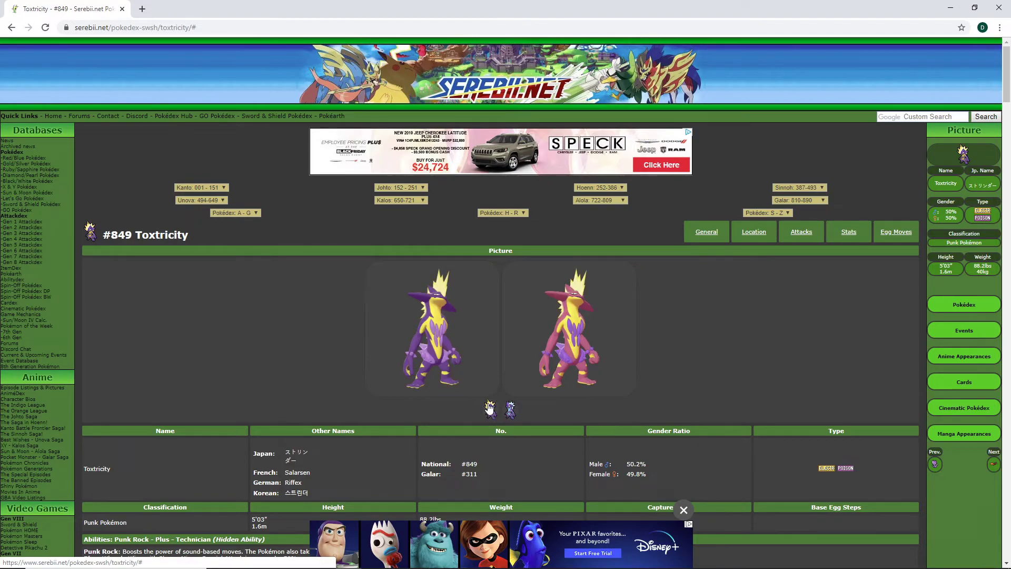
click(511, 410)
click(490, 412)
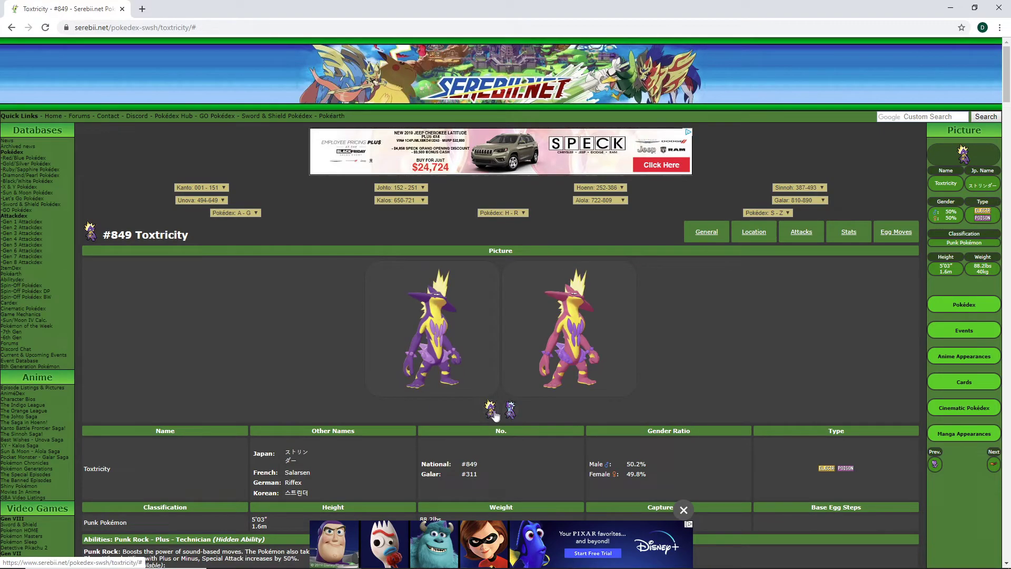
click(508, 413)
click(488, 410)
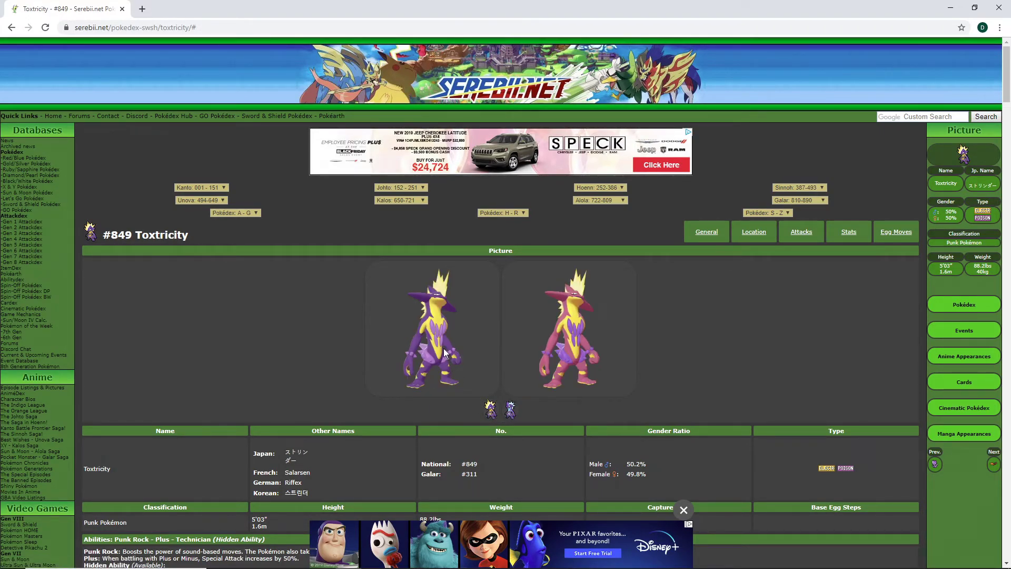
right_click(445, 351)
click(383, 397)
click(511, 413)
right_click(465, 348)
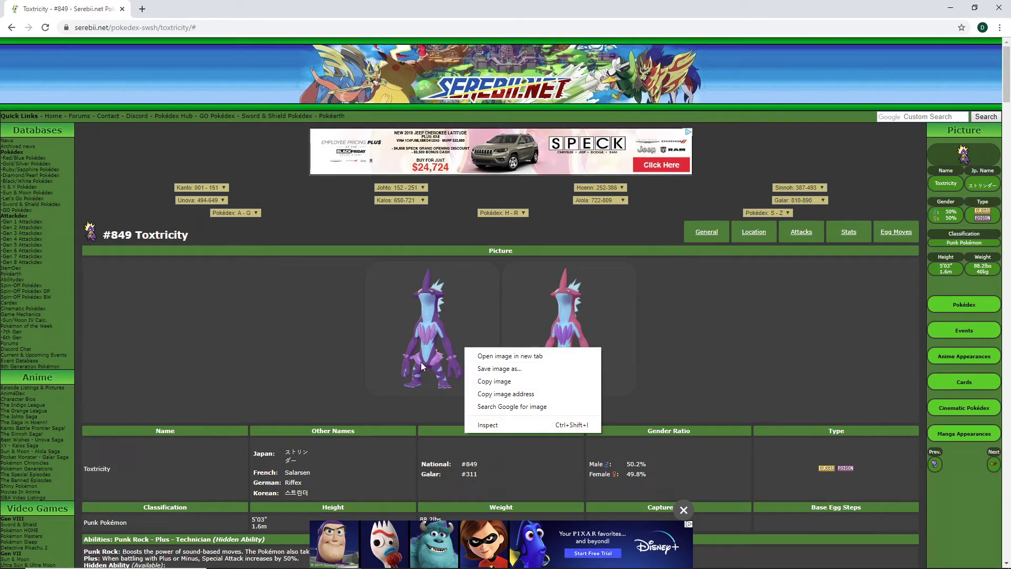
click(327, 361)
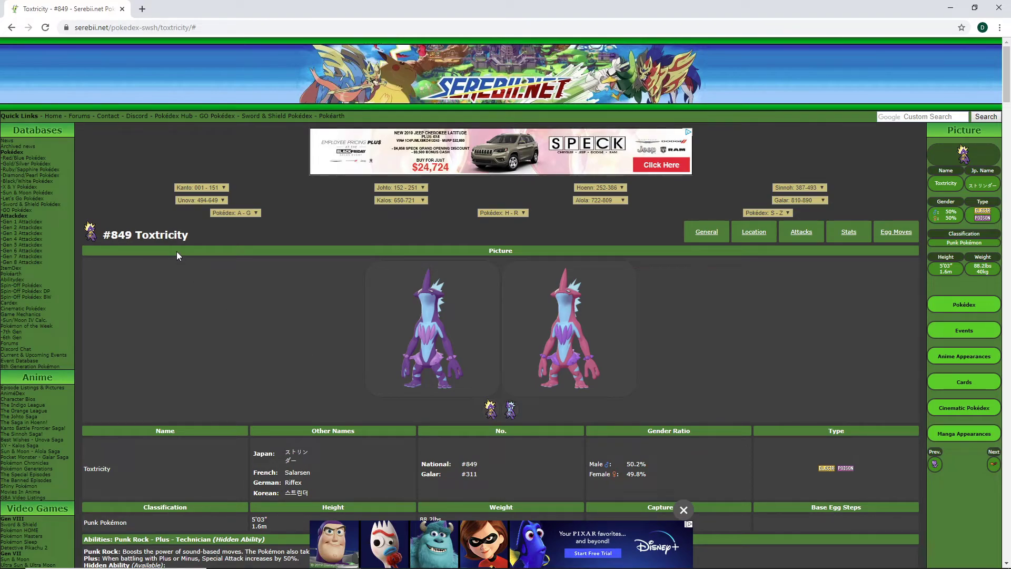
Return to the Galar Pokédex list, check the image commands for Sandaconda's picture, and dismiss the banner advertisement.
click(11, 27)
click(11, 30)
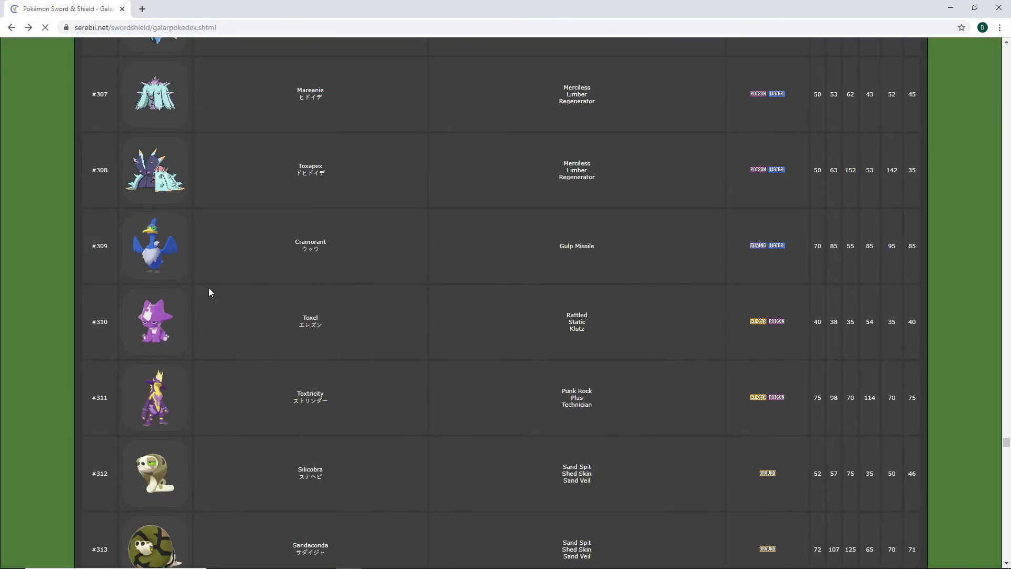
scroll(209, 287, down, 5)
scroll(162, 263, up, 1)
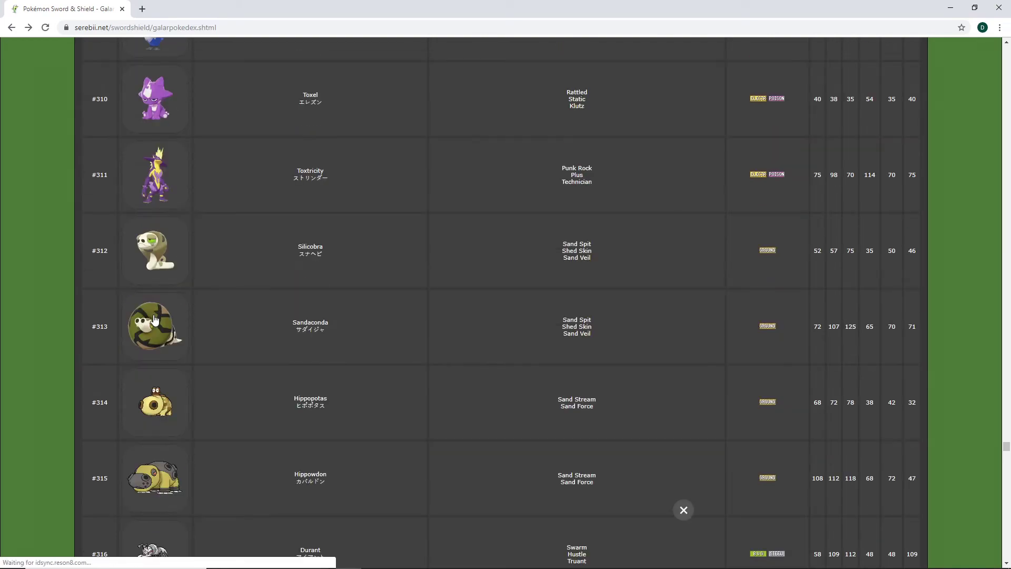
right_click(162, 341)
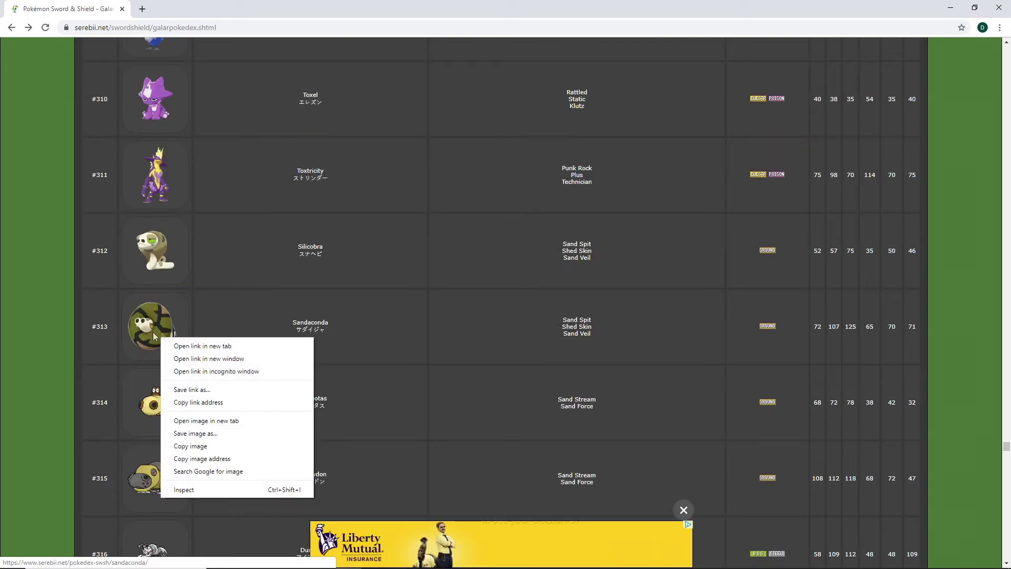
click(684, 511)
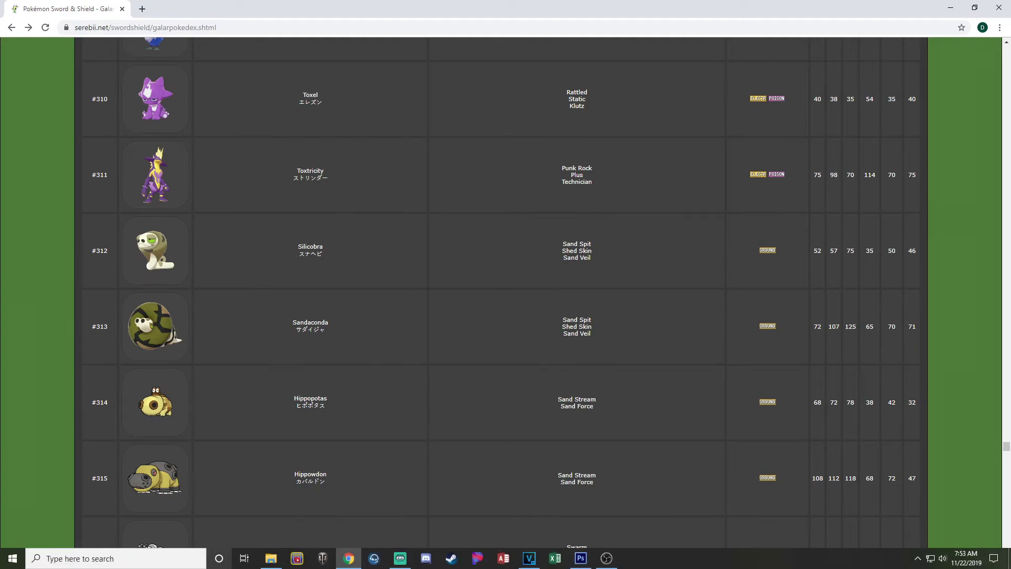
Start saving Hippopotas's picture as an image, look through the images in the Pokemon folder, and cancel the save.
right_click(166, 404)
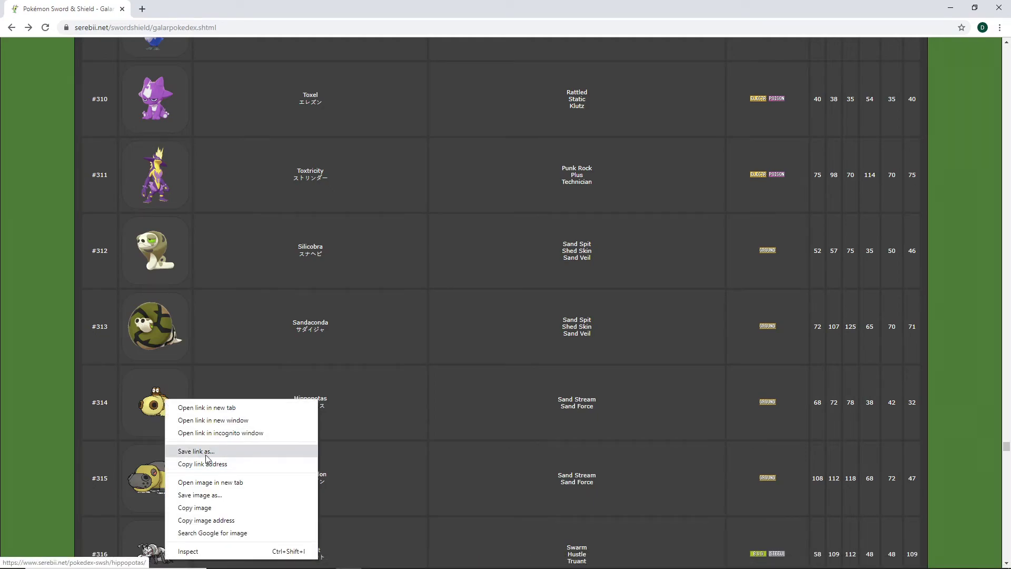
click(264, 495)
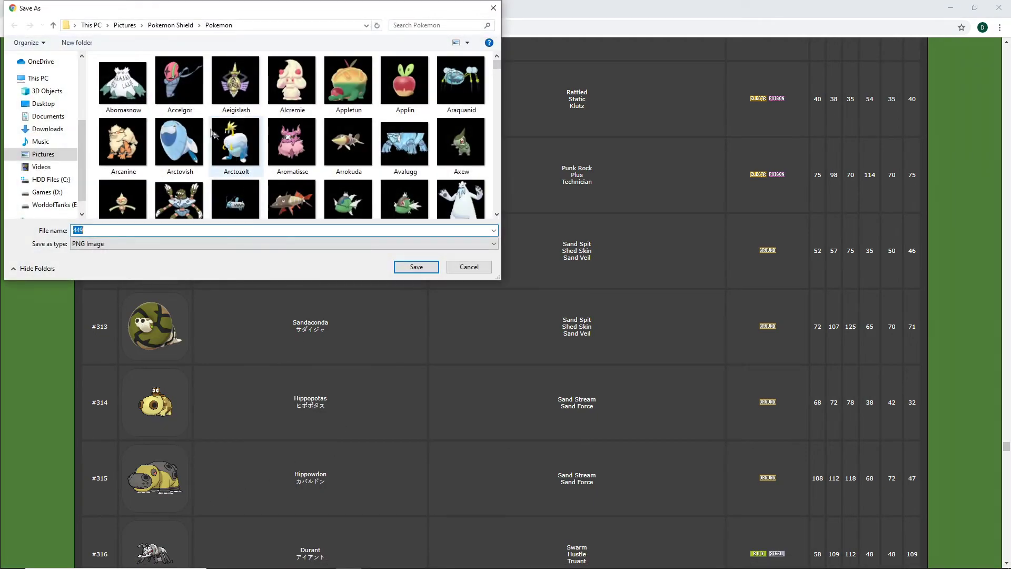
scroll(269, 180, down, 12)
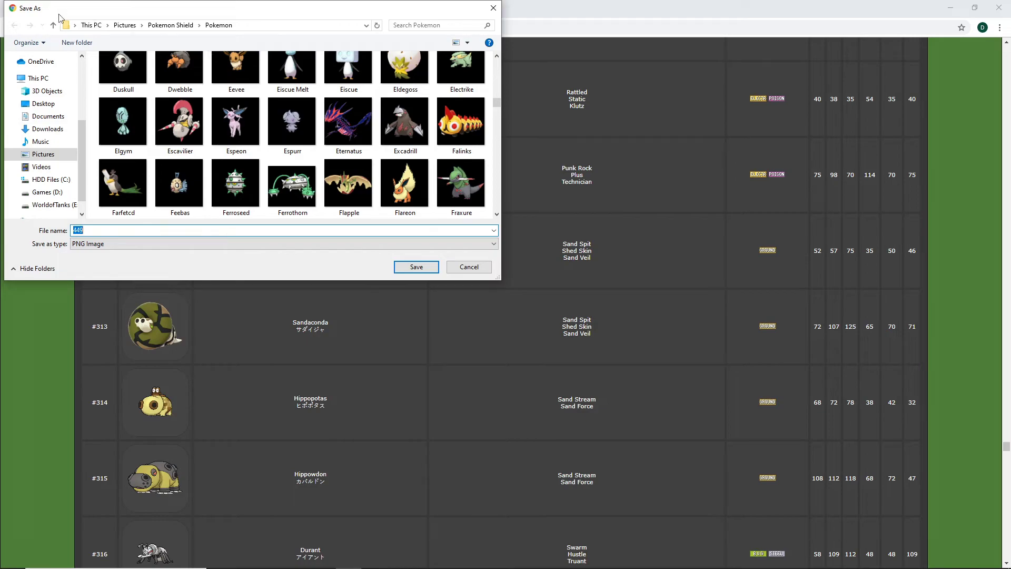
scroll(195, 140, down, 5)
scroll(198, 146, down, 6)
click(456, 266)
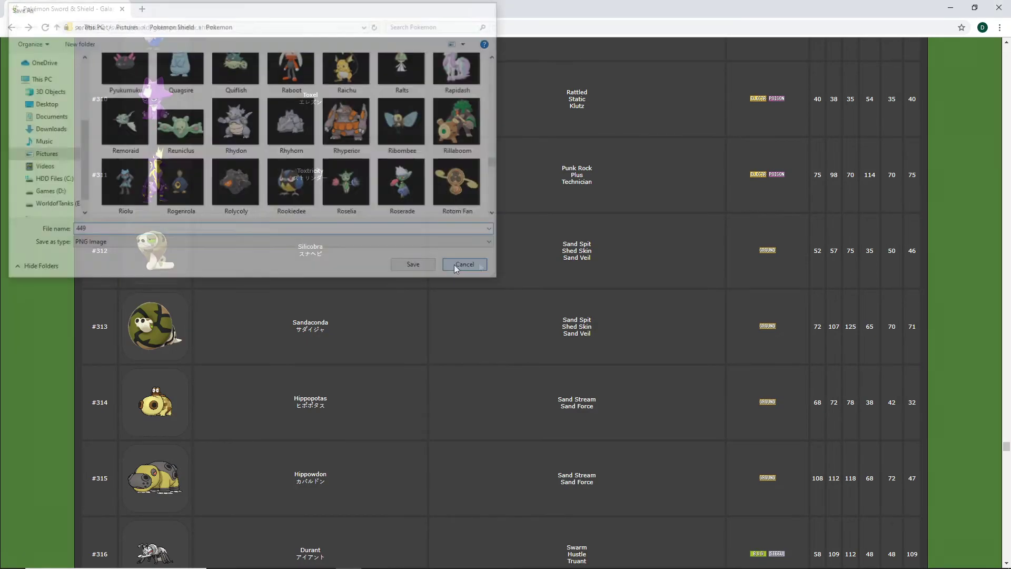
Switch to Streamlabs OBS and open the image properties of the Pkmn 1 source.
key(alt+Tab)
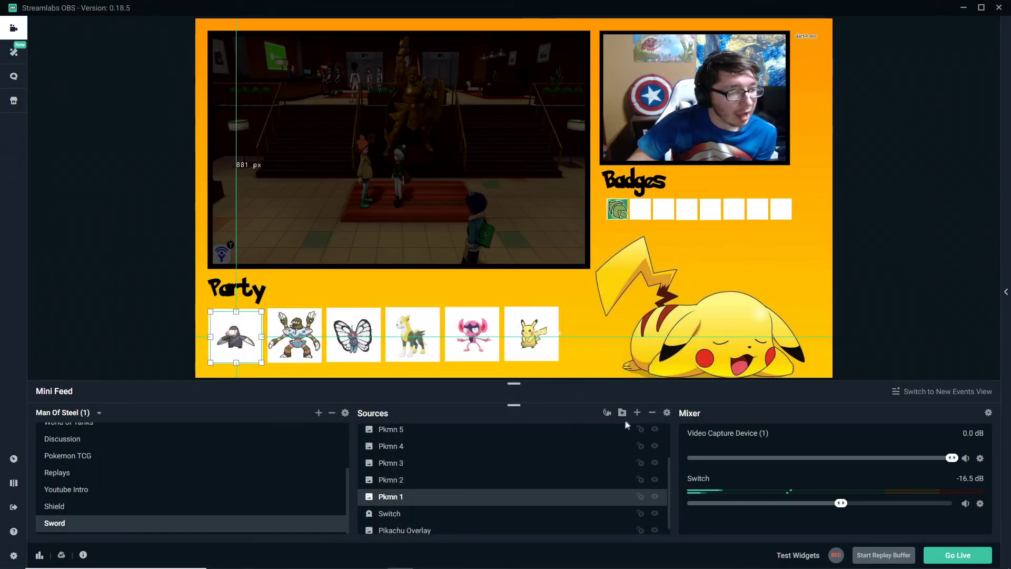
click(637, 412)
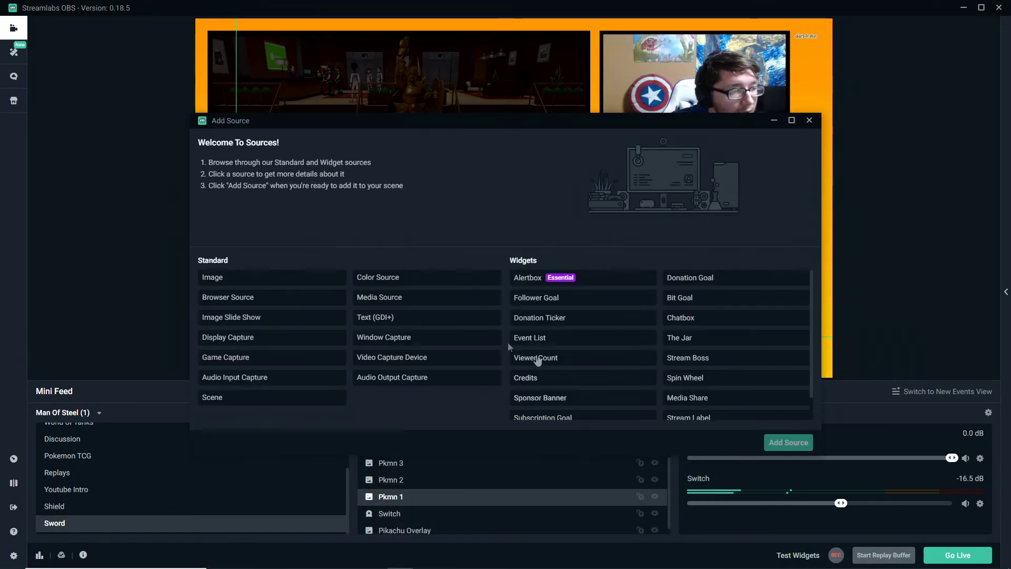
click(810, 121)
right_click(444, 497)
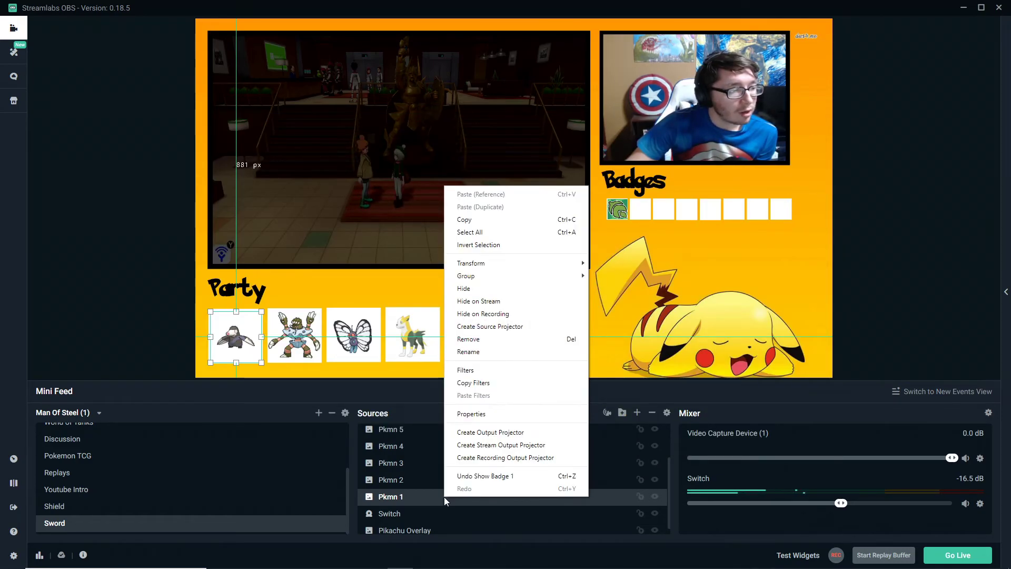
click(475, 415)
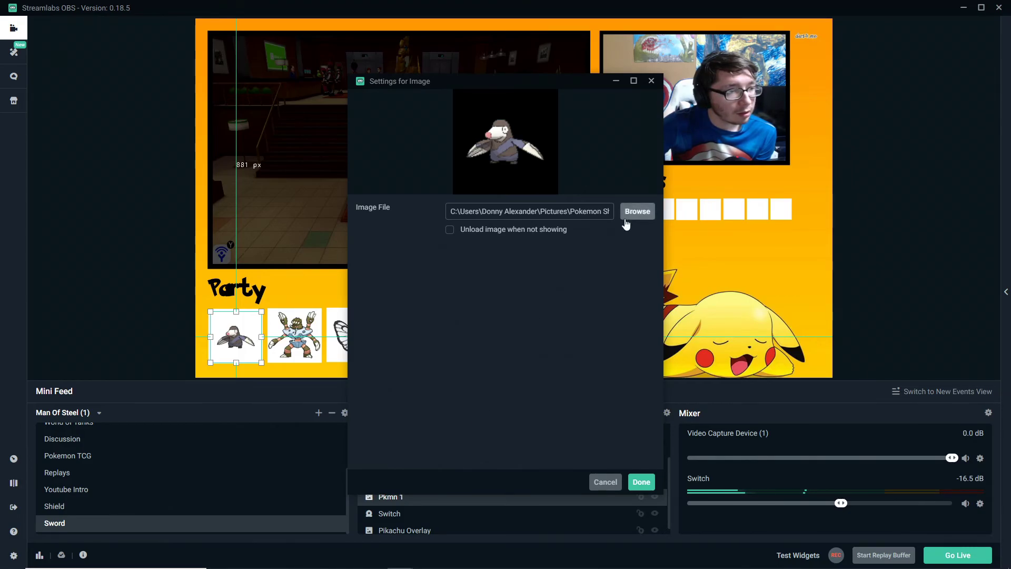
Replace the Pkmn 1 source's image file with Sobble from the Pokemon Shield > Pokemon folder and confirm the settings.
click(636, 211)
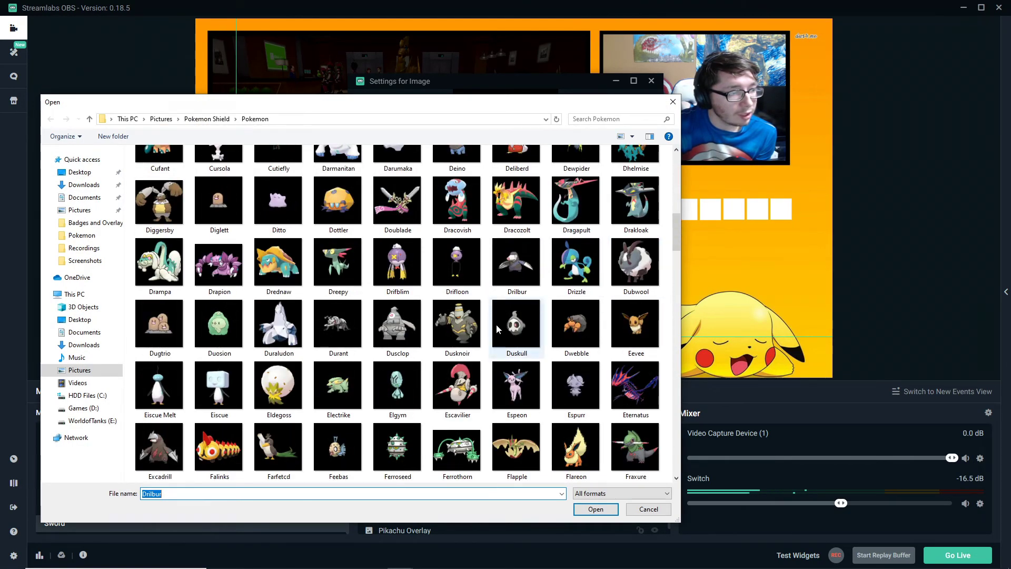
drag(475, 103, 556, 16)
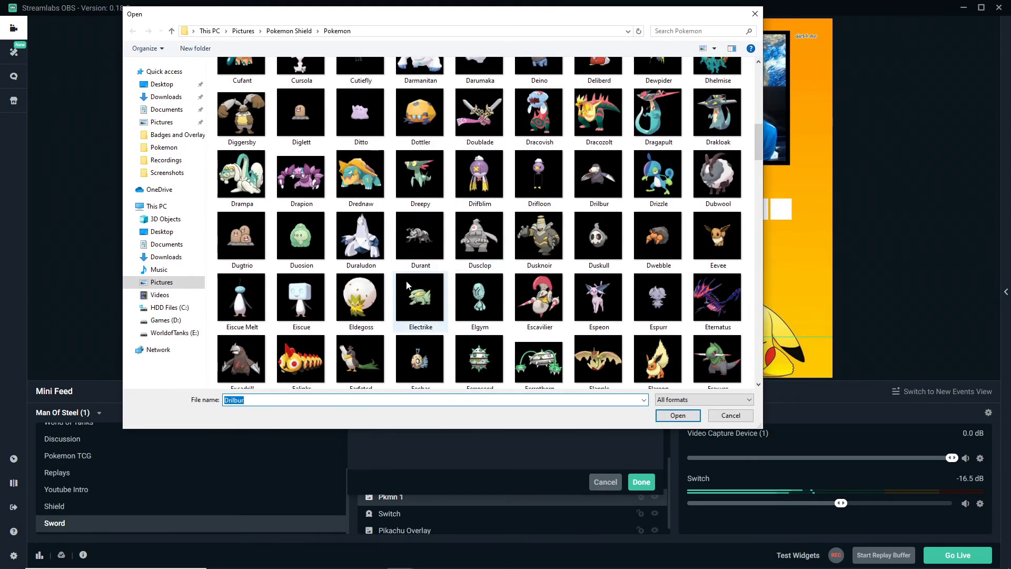
scroll(406, 279, down, 10)
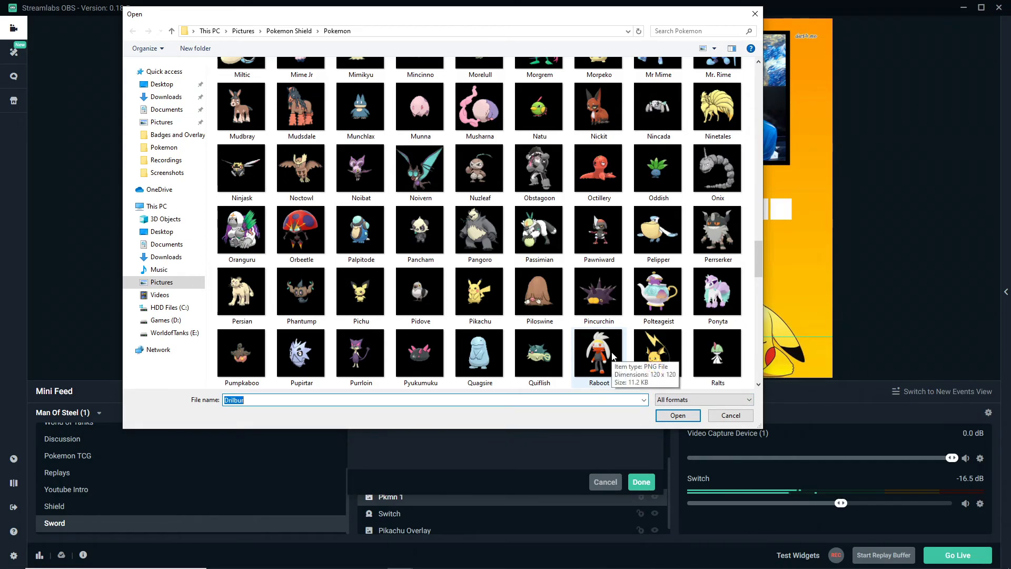
scroll(612, 356, down, 8)
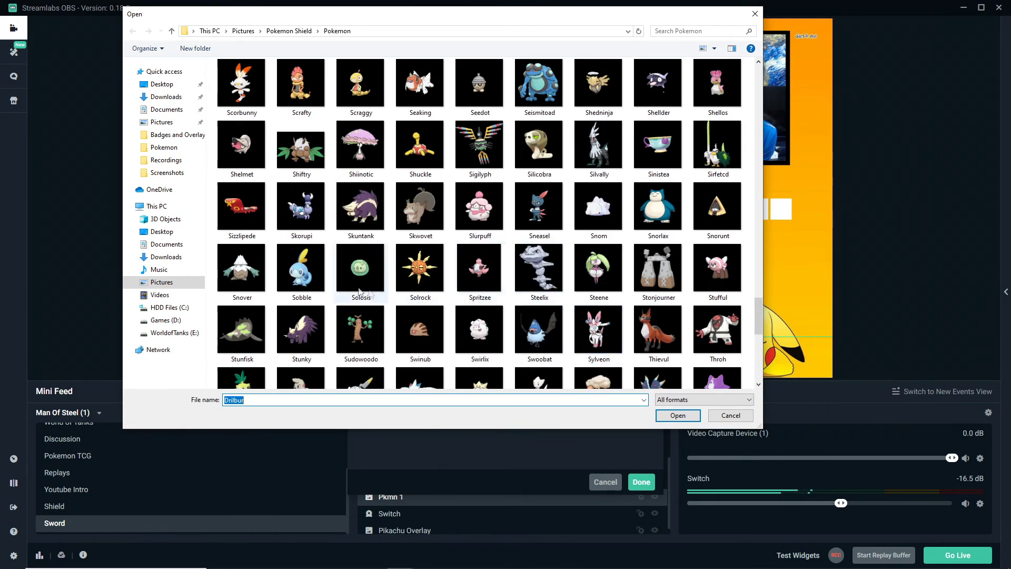
click(297, 271)
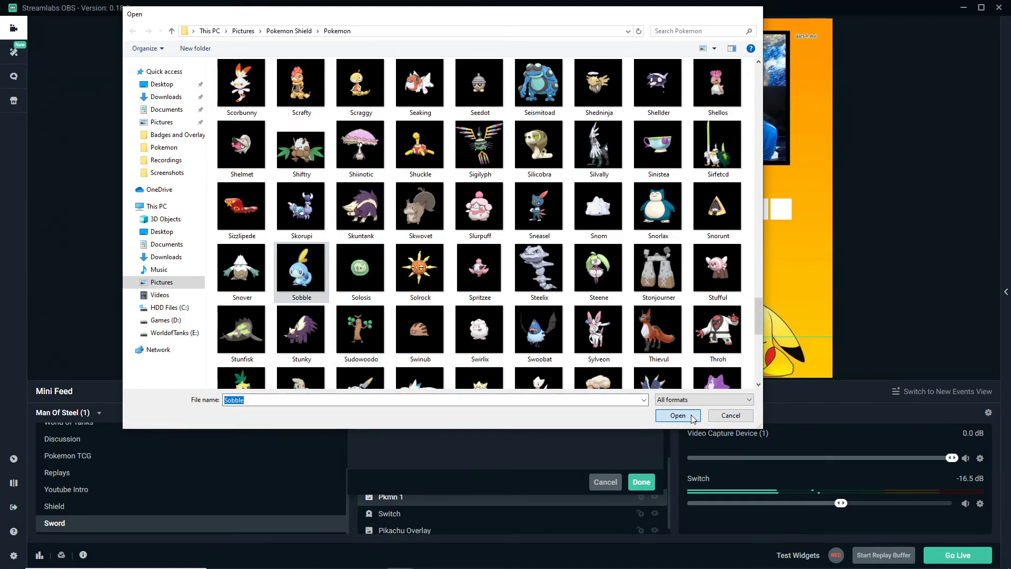
click(672, 419)
click(641, 482)
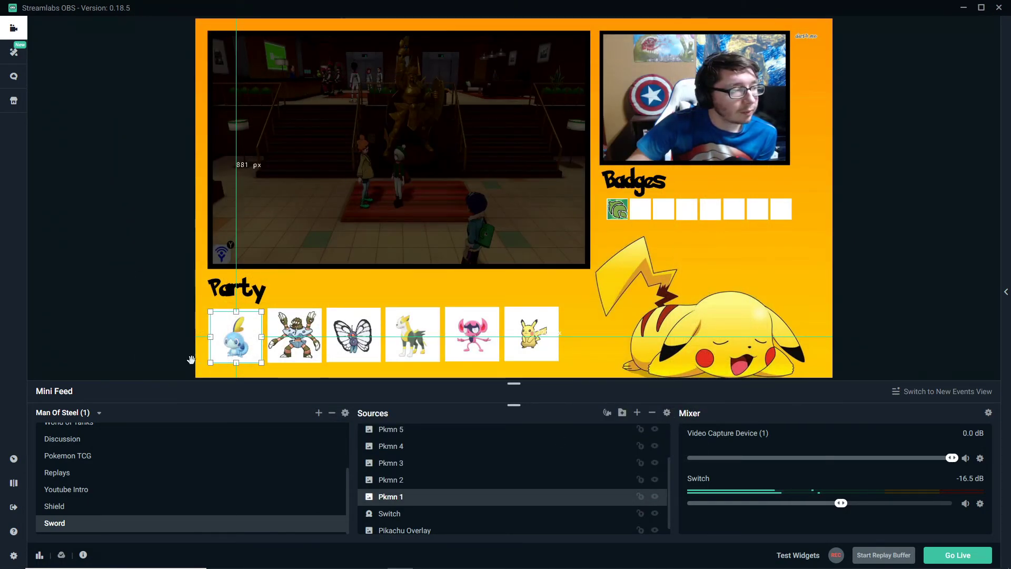